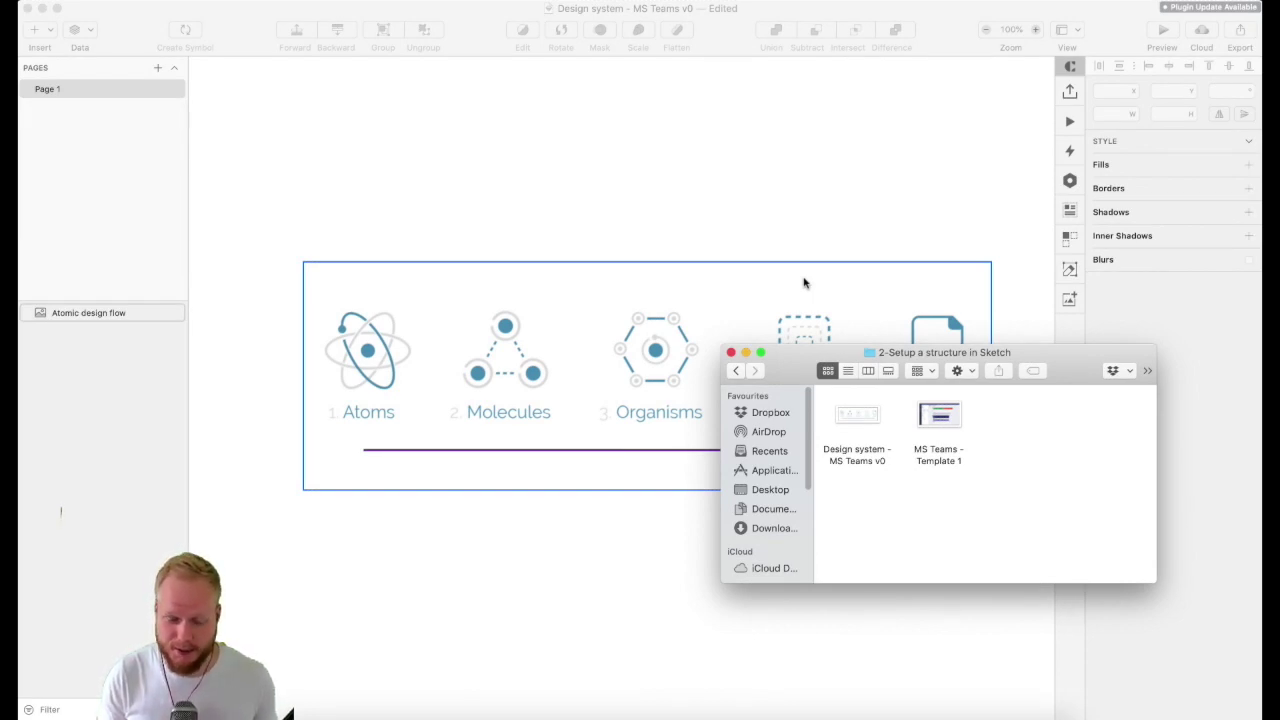
# Select the Design system - MS Teams v0 file in Finder, then return to the Sketch document
pyautogui.click(806, 286)
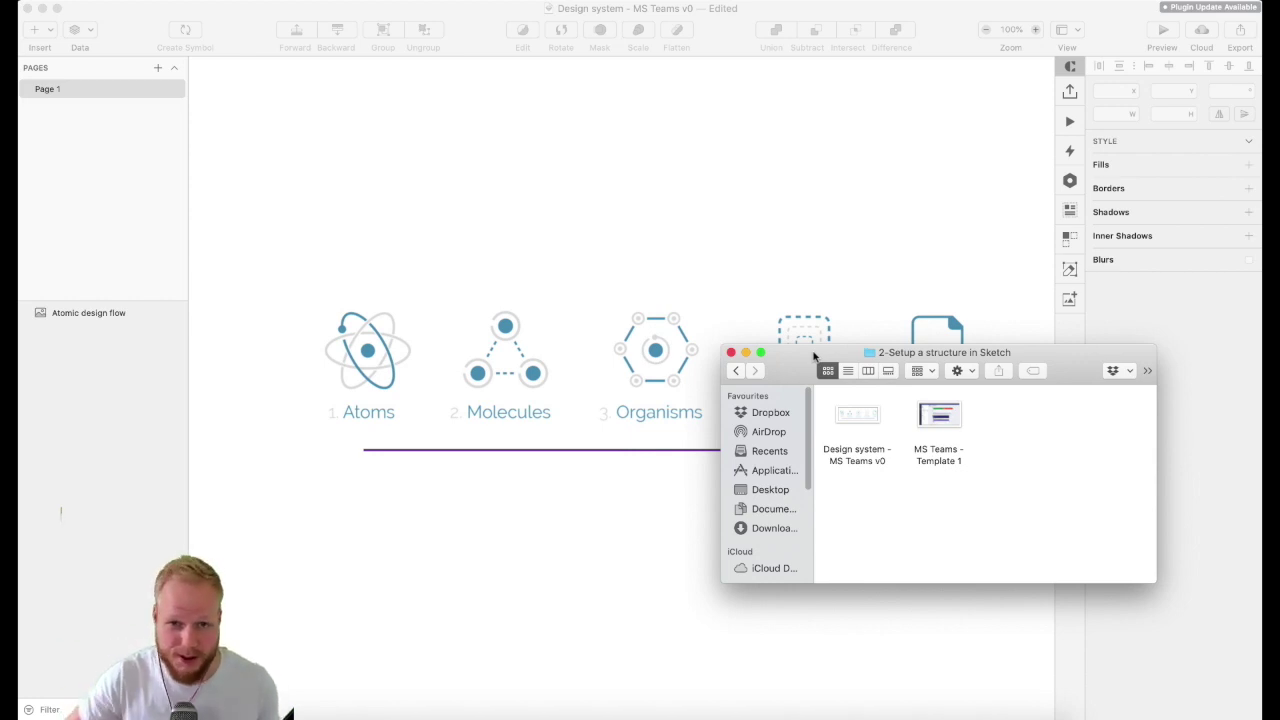
pyautogui.moveTo(945, 353)
pyautogui.mouseDown()
pyautogui.moveTo(913, 276)
pyautogui.moveTo(741, 167)
pyautogui.moveTo(727, 134)
pyautogui.moveTo(1020, 466)
pyautogui.moveTo(945, 412)
pyautogui.mouseUp()
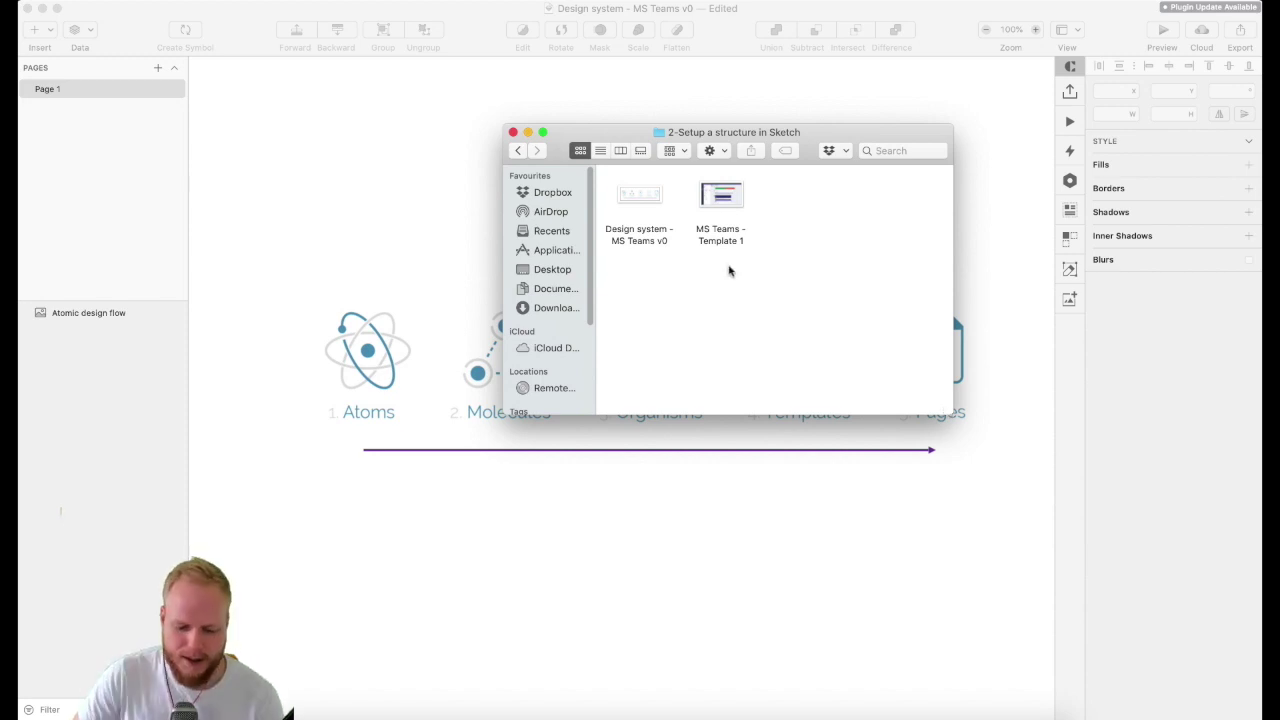
pyautogui.moveTo(719, 213)
pyautogui.mouseDown()
pyautogui.moveTo(655, 279)
pyautogui.moveTo(674, 264)
pyautogui.mouseUp()
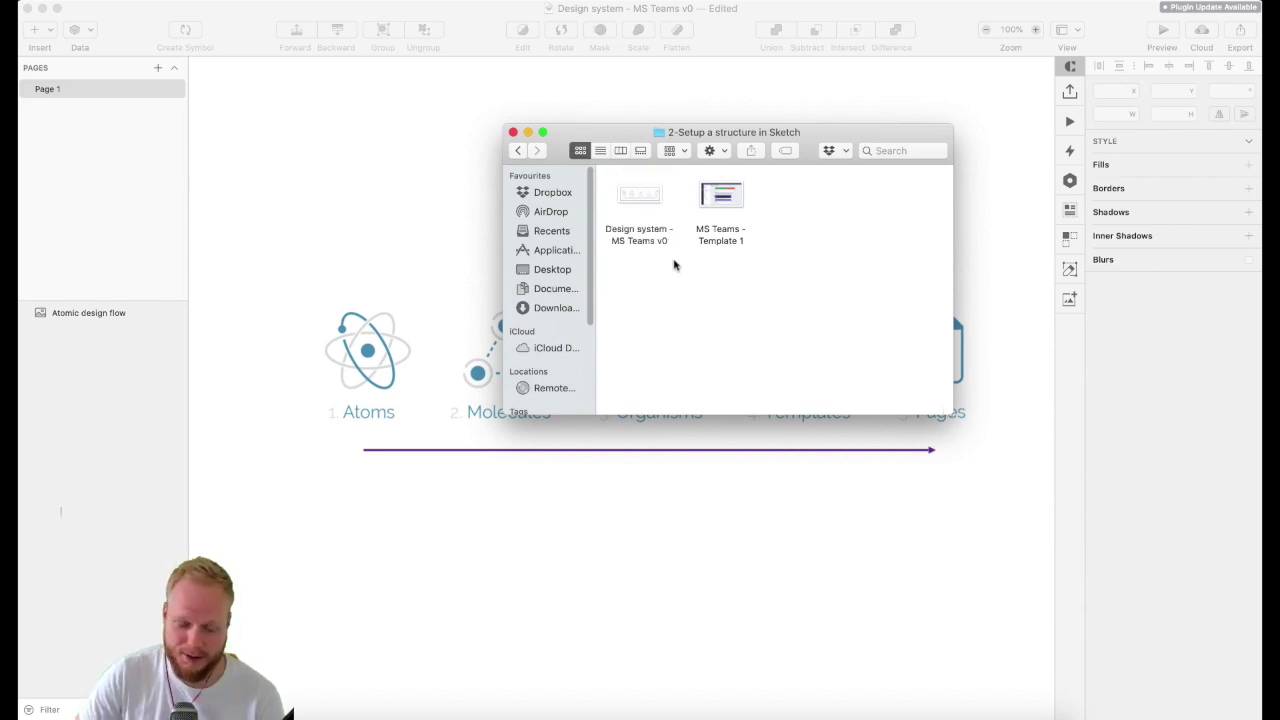
pyautogui.click(633, 196)
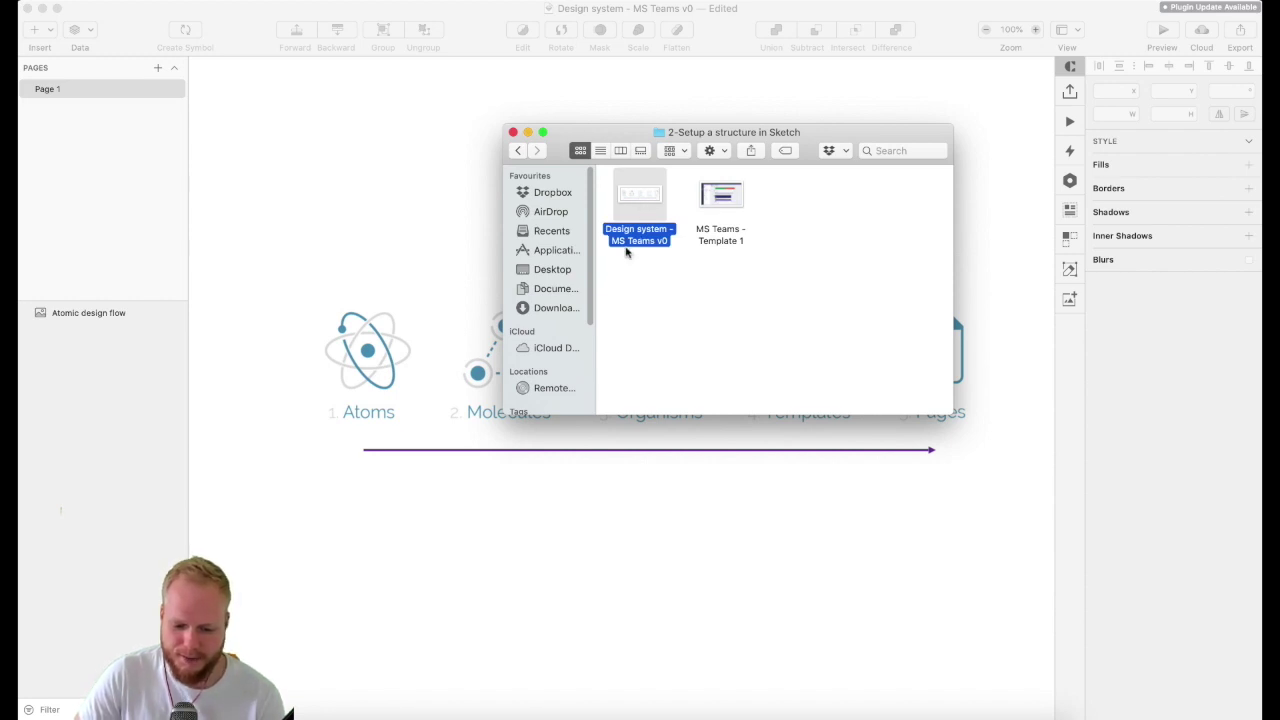
pyautogui.click(437, 158)
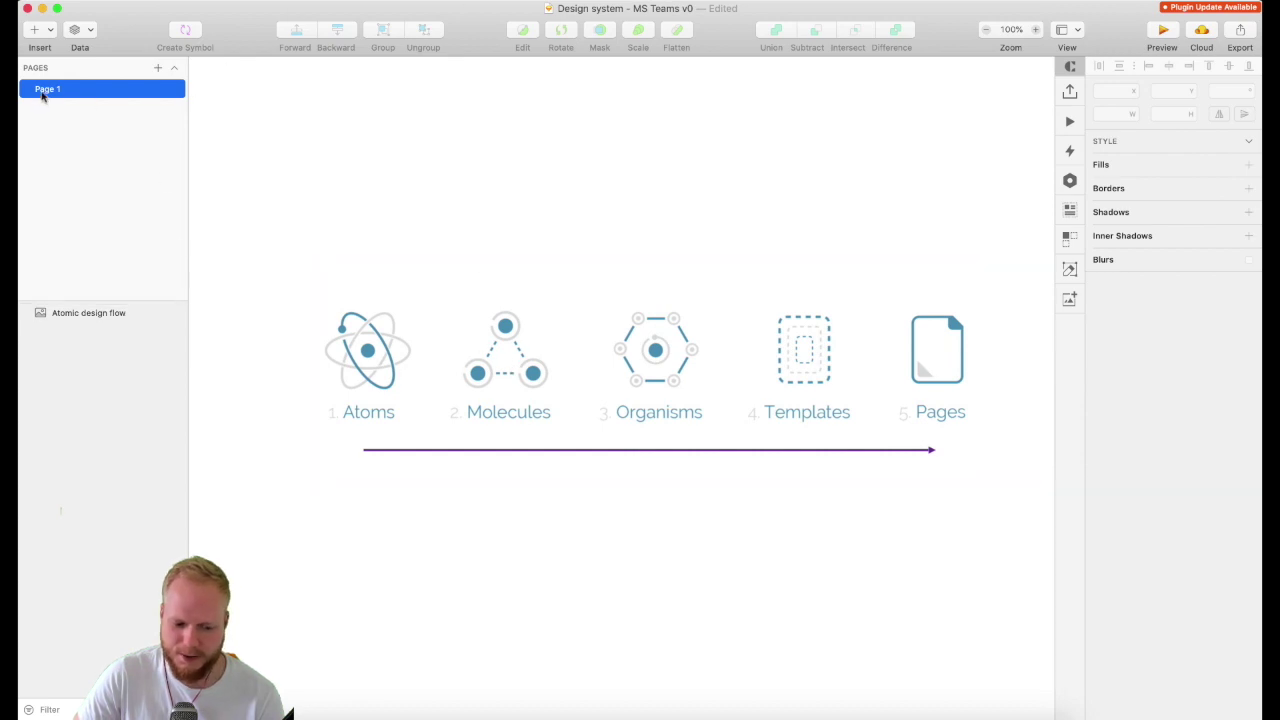
# Move the Atomic design flow image higher up and to the left on the canvas
pyautogui.click(80, 316)
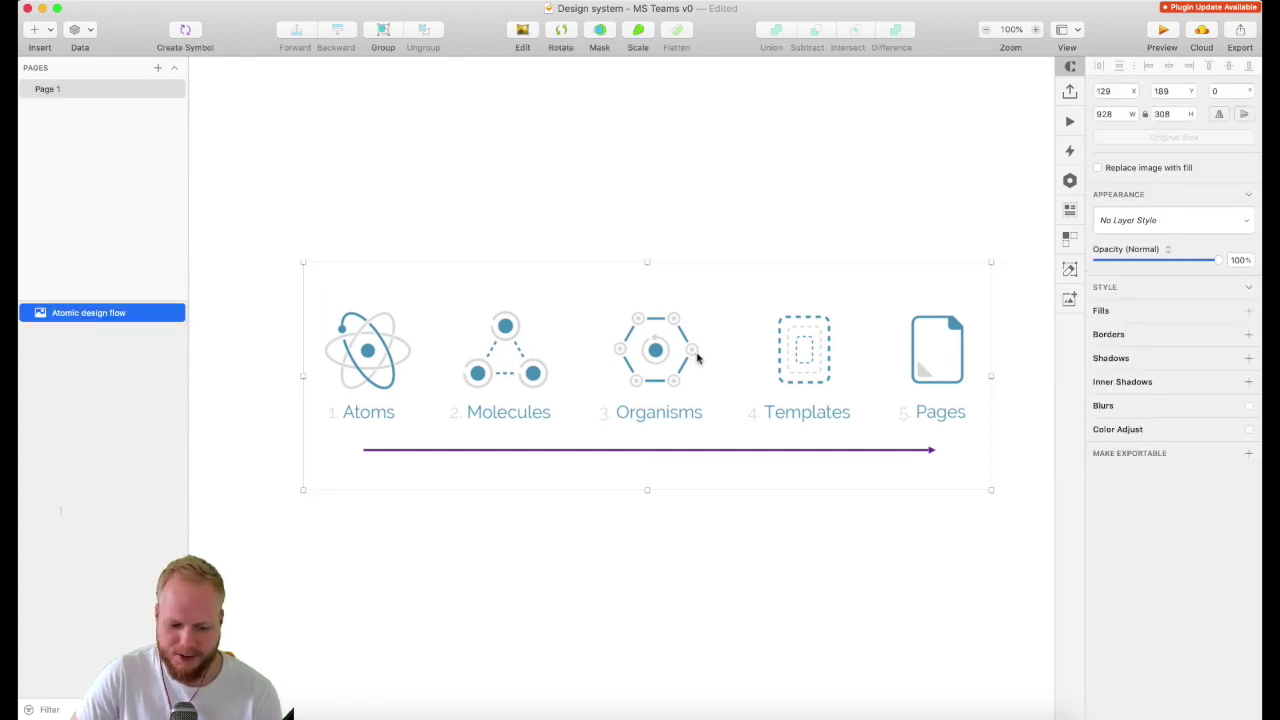
pyautogui.moveTo(694, 357); pyautogui.dragTo(722, 279)
pyautogui.press('super+z')
pyautogui.click(725, 428)
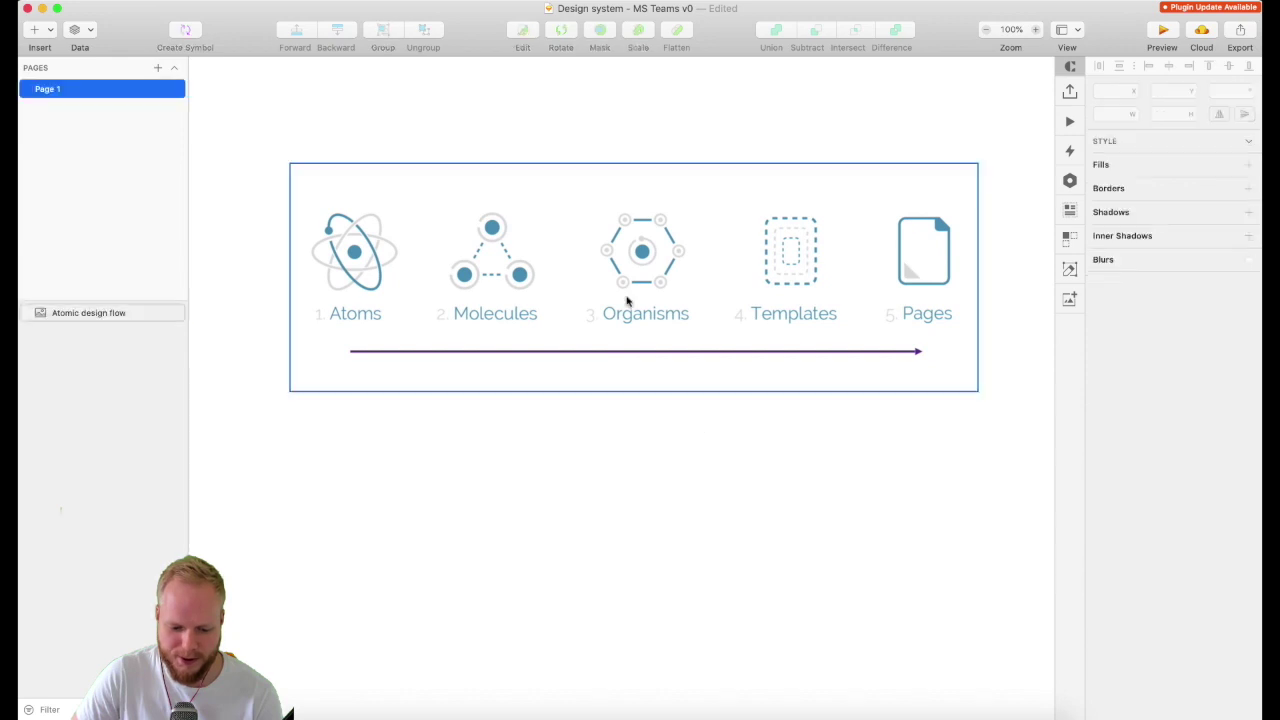
pyautogui.click(350, 268)
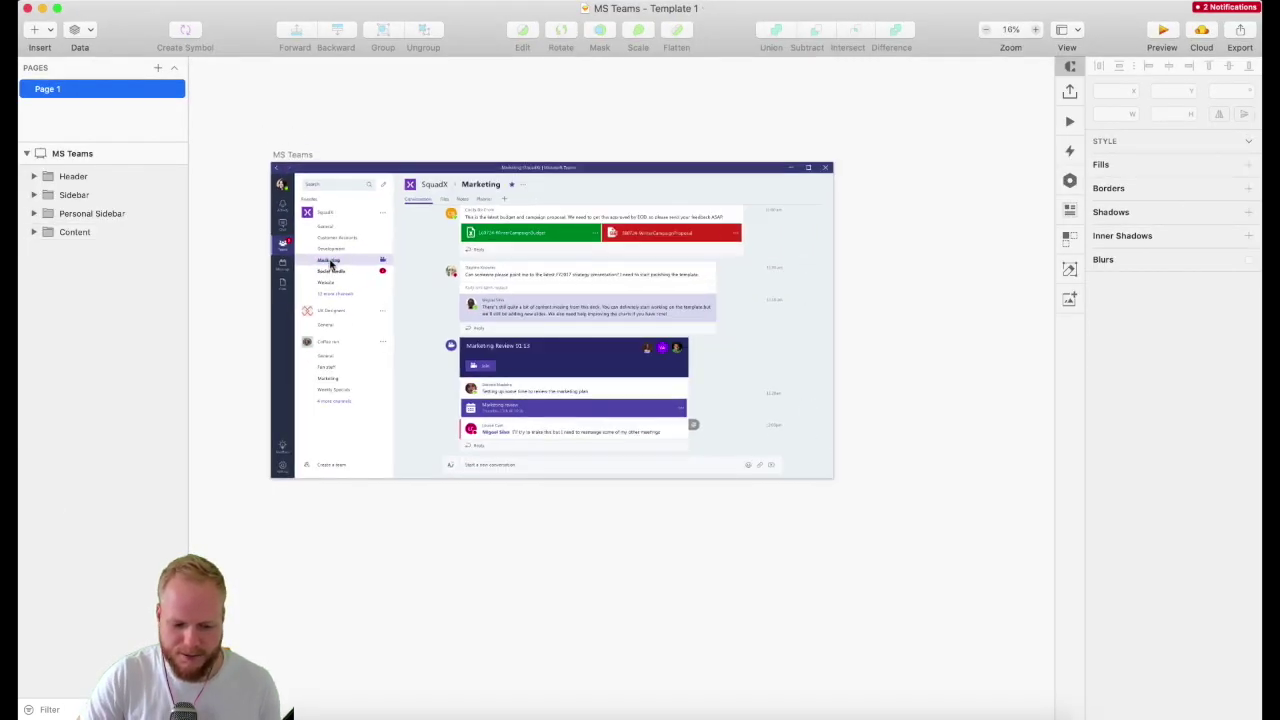
# Zoom the MS Teams template and select its Header and Sidebar layer groups
pyautogui.scroll(2, 331, 265)
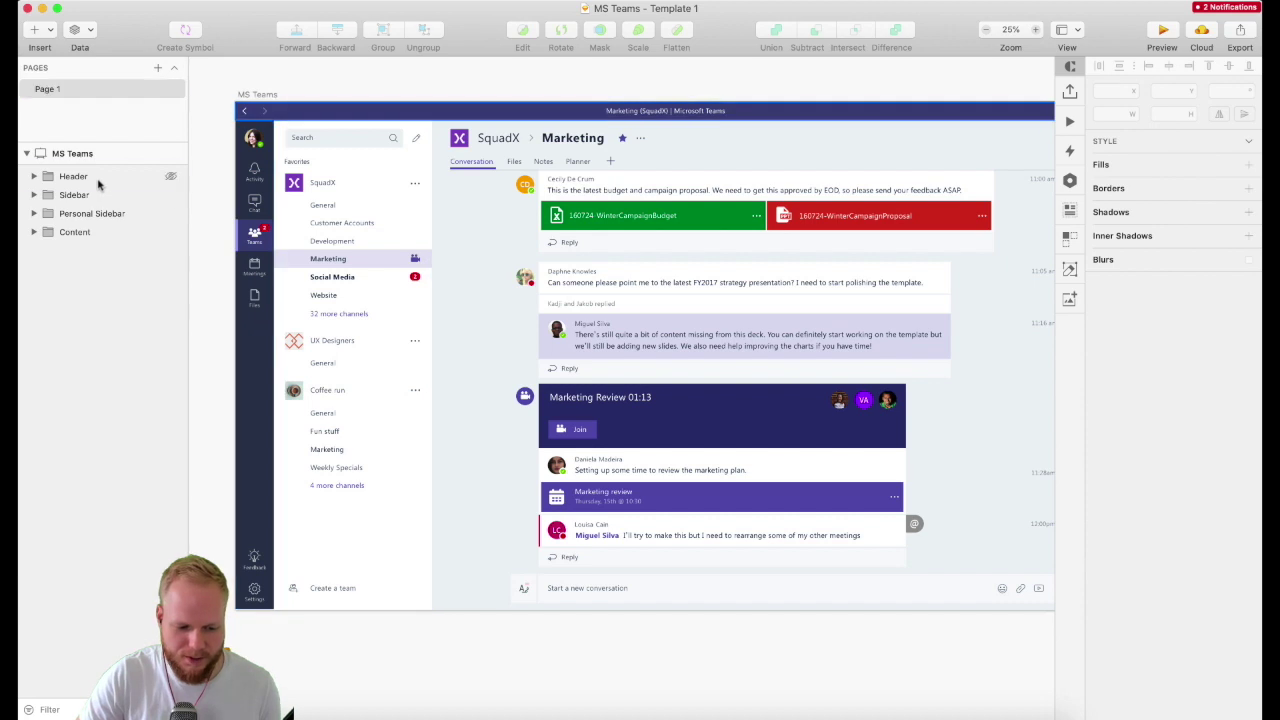
pyautogui.click(80, 177)
pyautogui.click(77, 196)
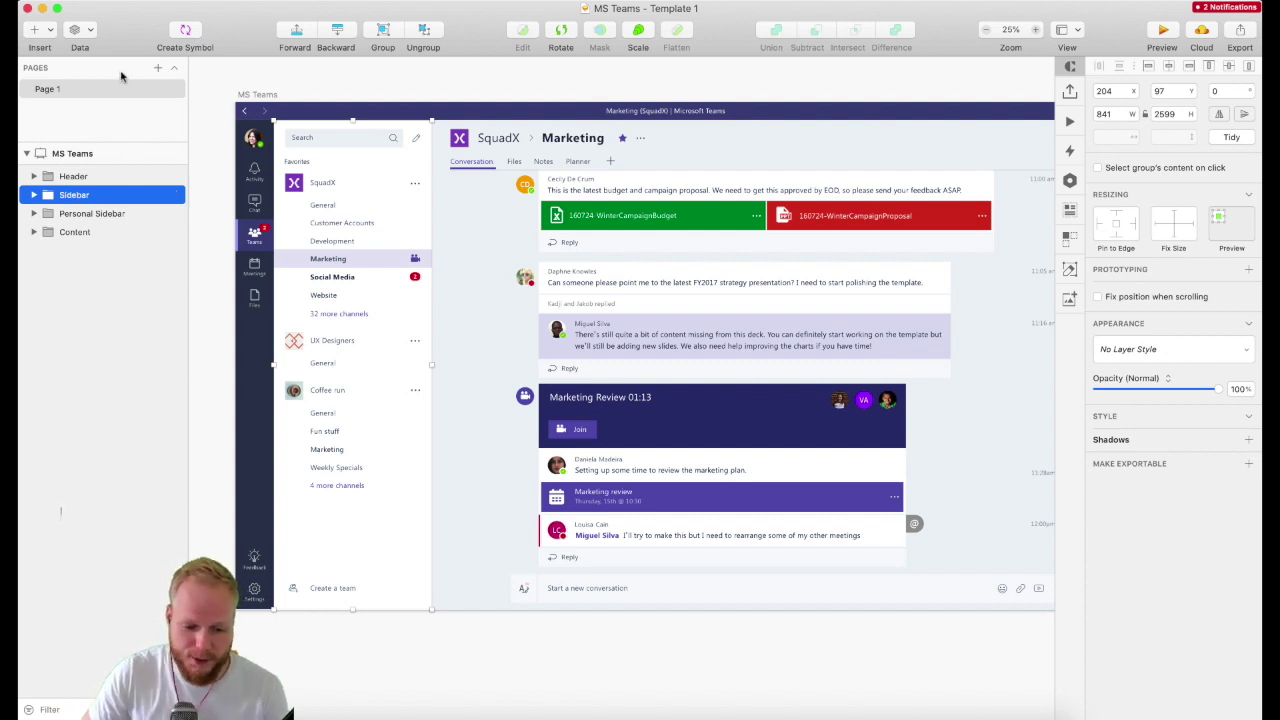
# Shrink and reposition the template window, inspect the Content group, and switch to the Design system file
pyautogui.doubleClick(137, 15)
pyautogui.moveTo(357, 97); pyautogui.dragTo(570, 97)
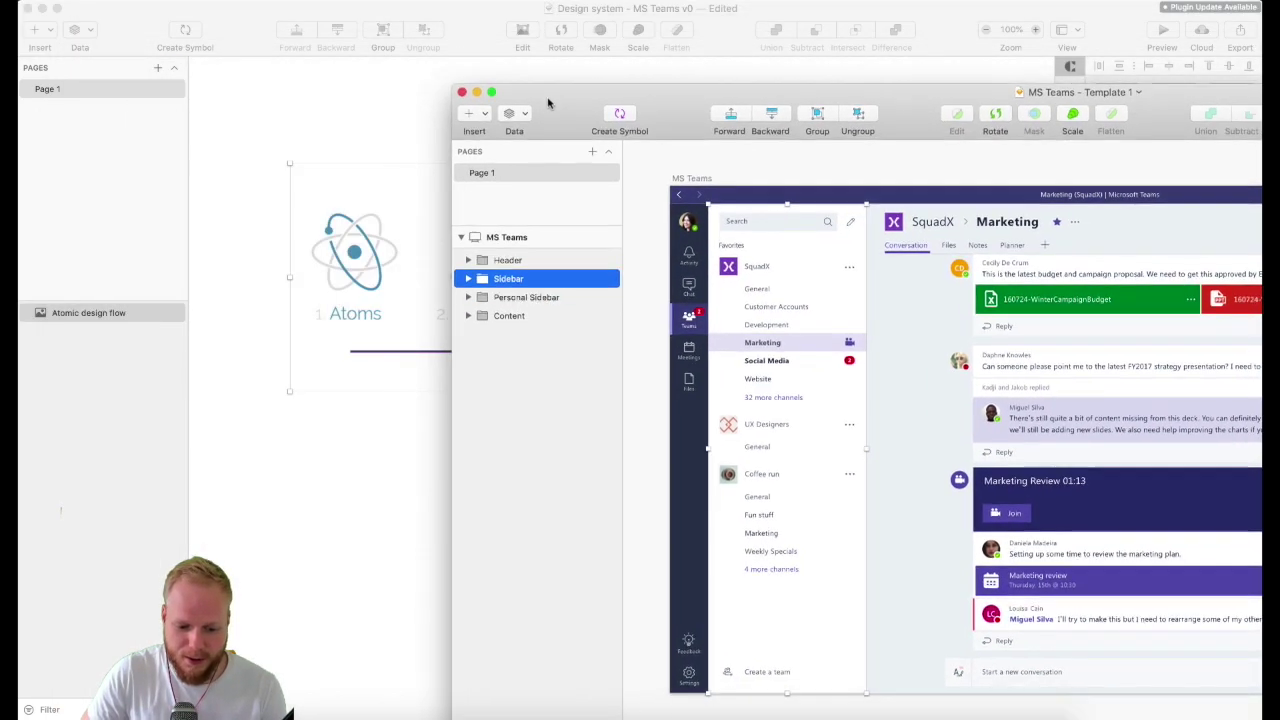
pyautogui.moveTo(878, 88); pyautogui.dragTo(752, 55)
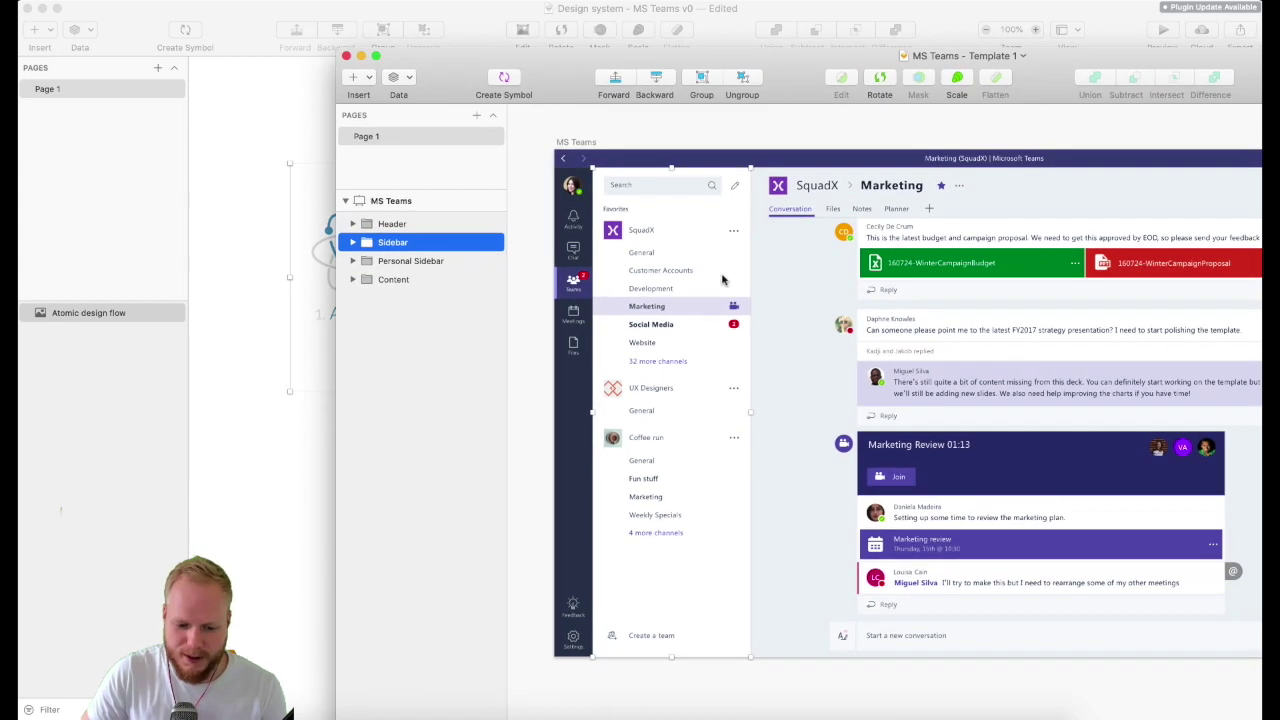
pyautogui.click(700, 132)
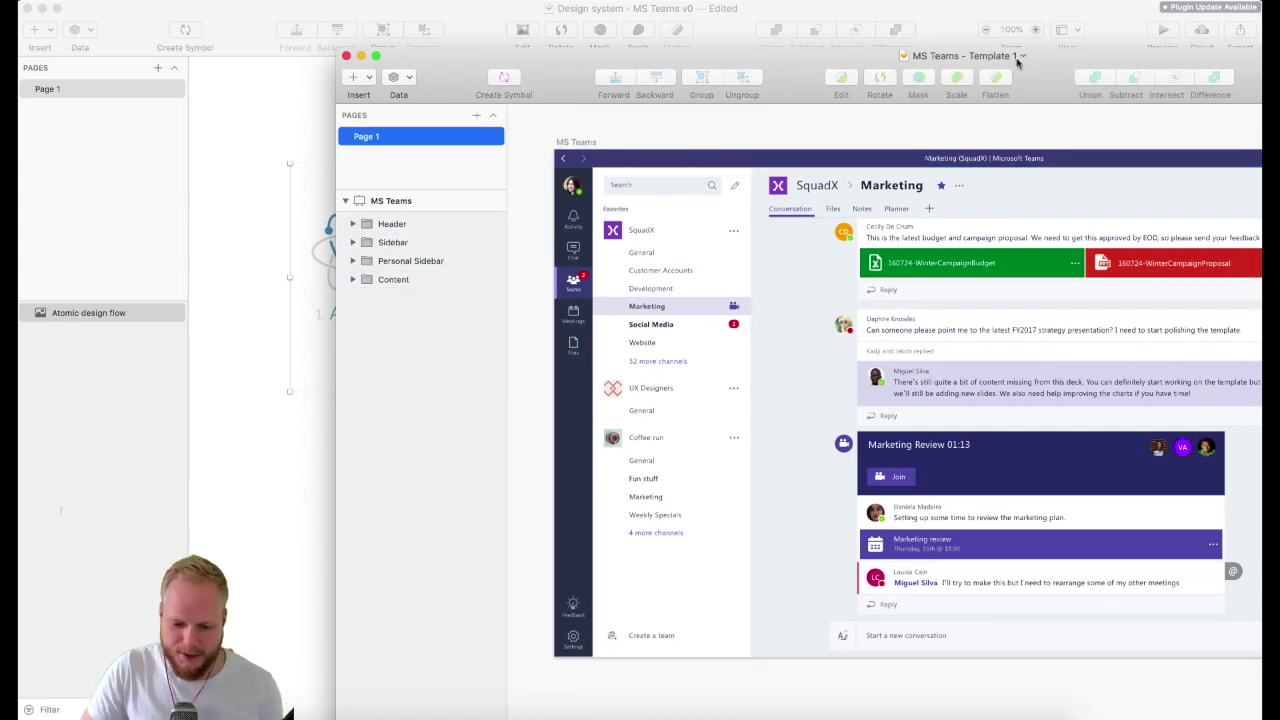
pyautogui.click(852, 265)
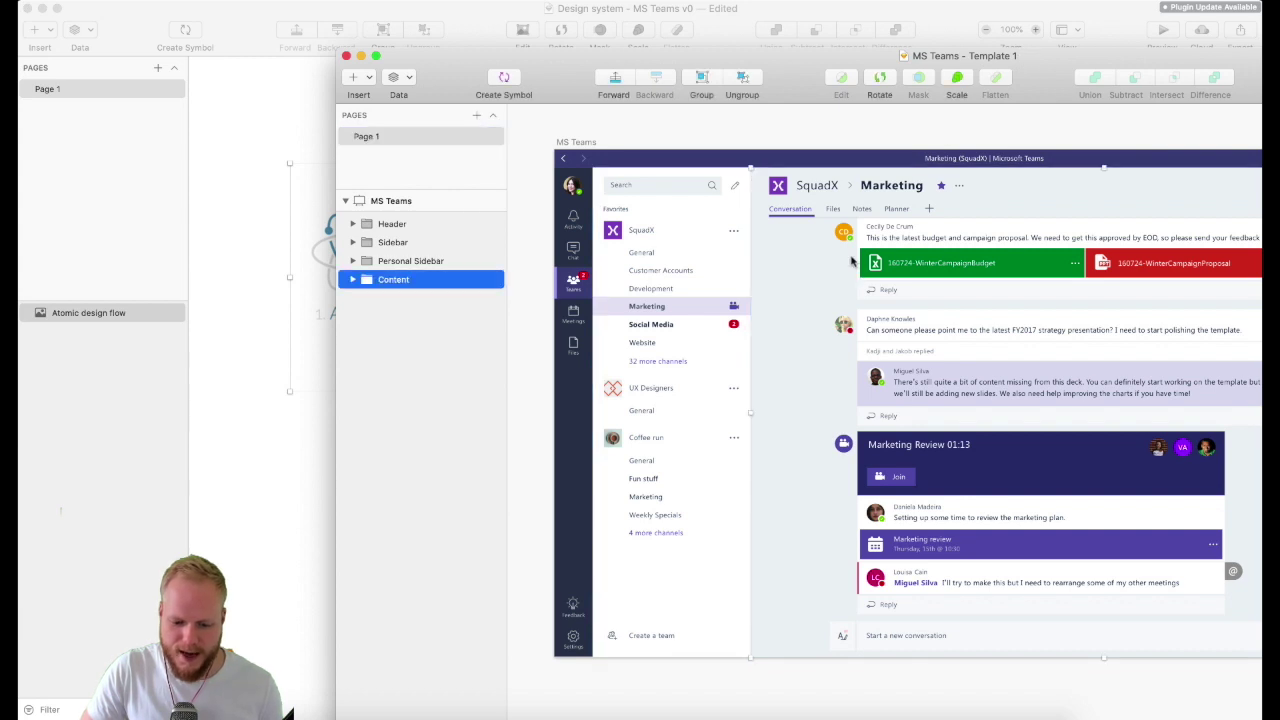
pyautogui.click(350, 18)
pyautogui.click(257, 131)
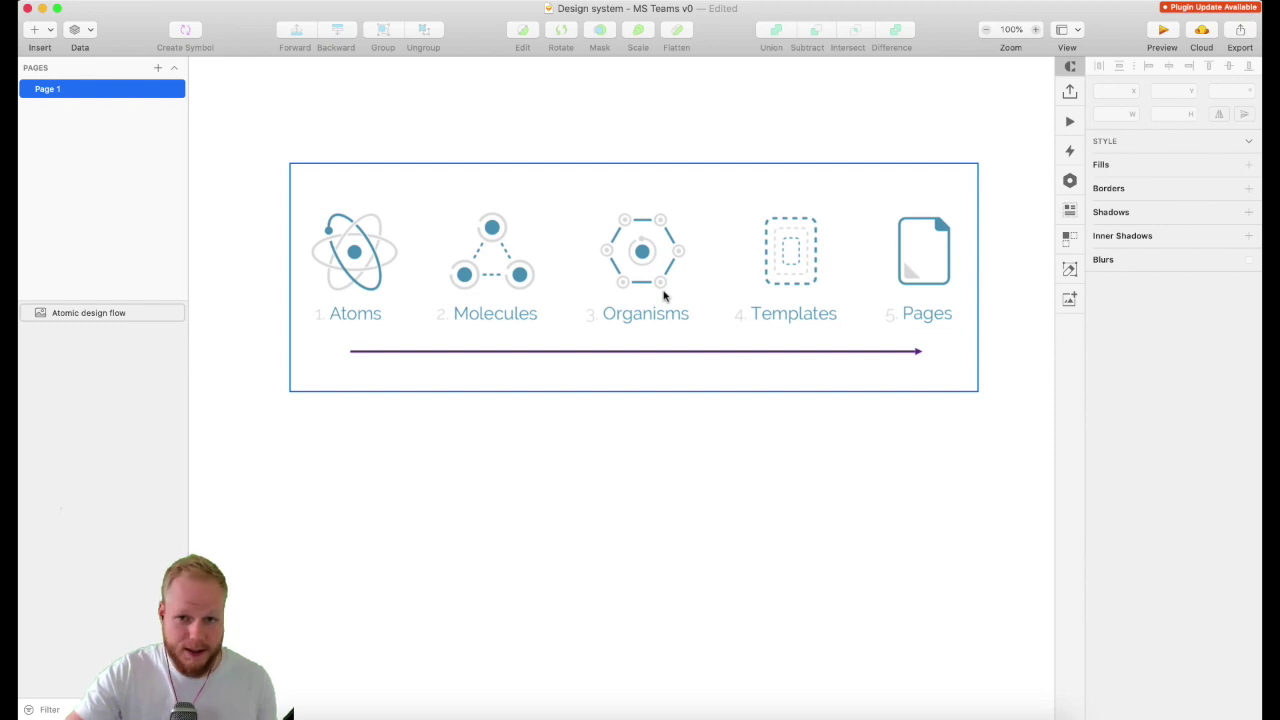
# Rename Page 1 to '1 - Atoms'
pyautogui.click(190, 157)
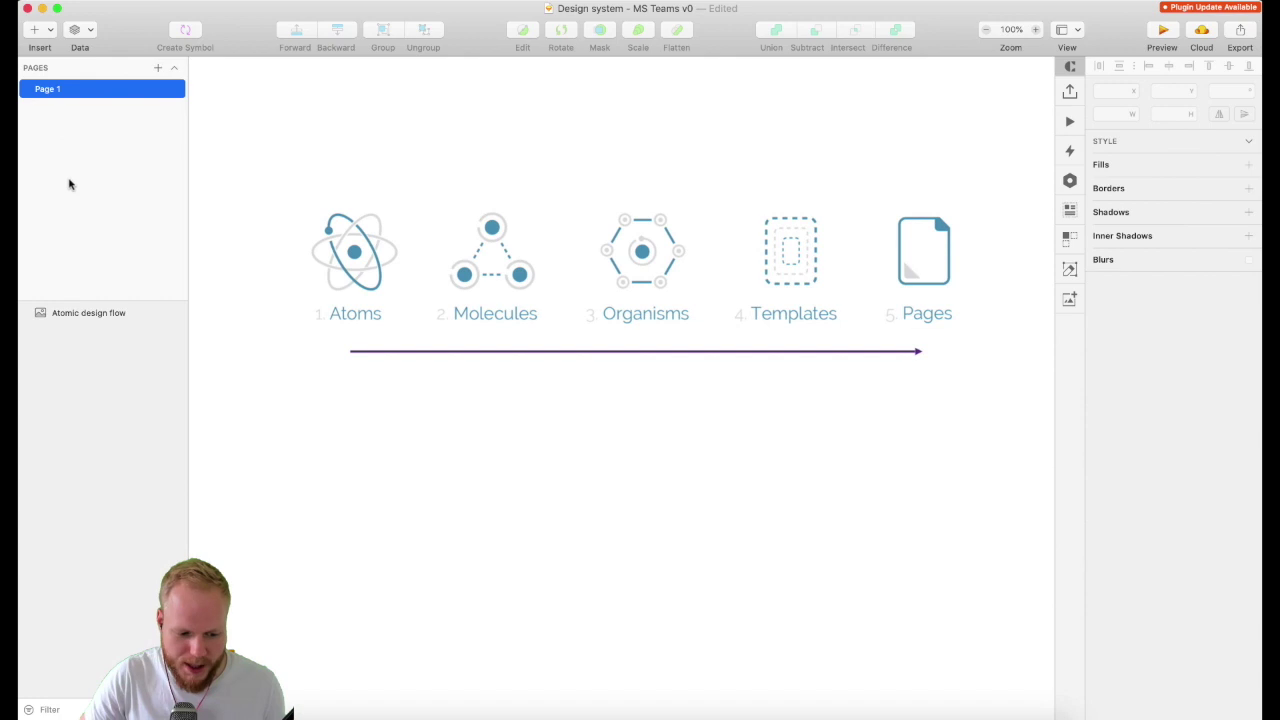
pyautogui.doubleClick(50, 89)
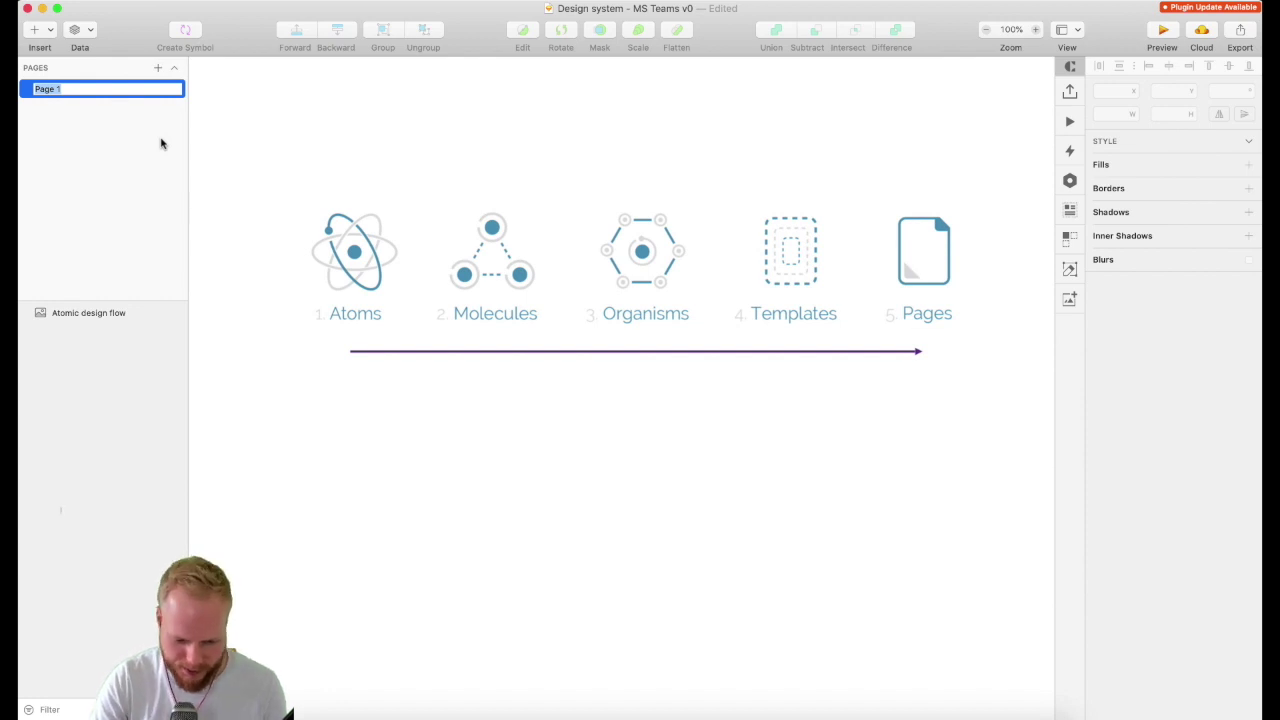
pyautogui.write('1 - Atoms')
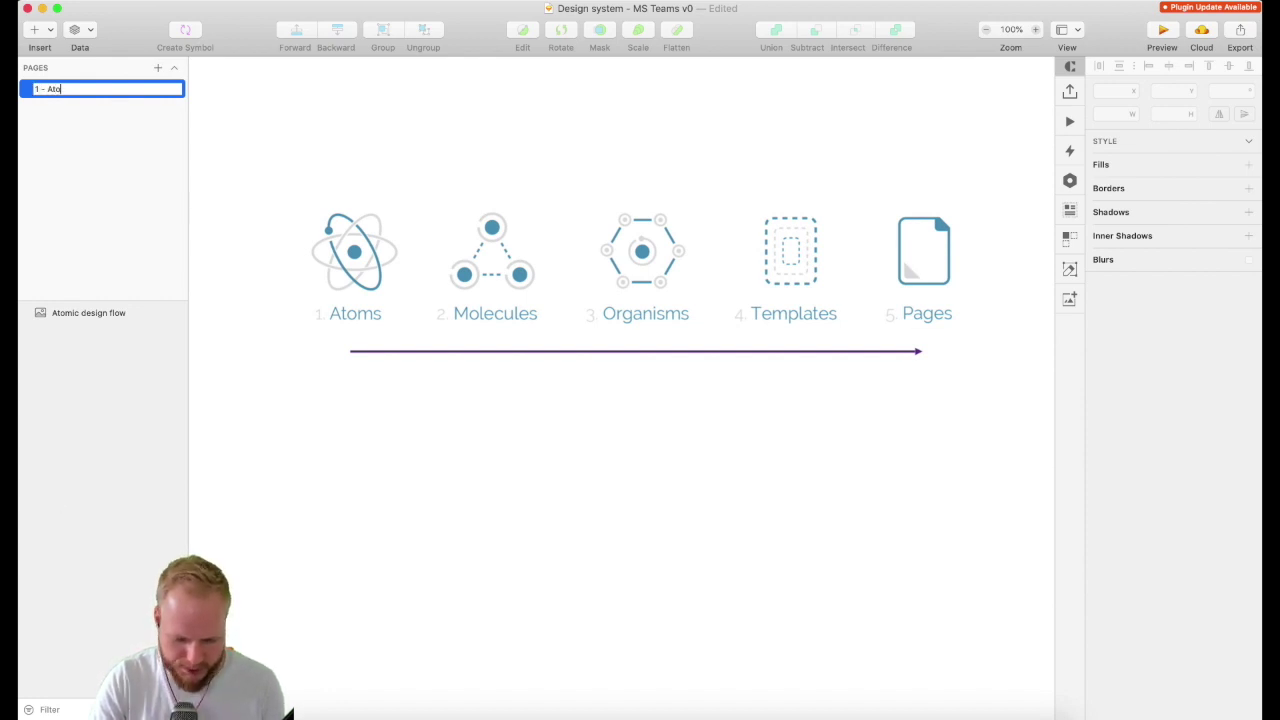
pyautogui.press('Return')
# Add a new page named '2 - Molecules'
pyautogui.click(157, 67)
pyautogui.write('2')
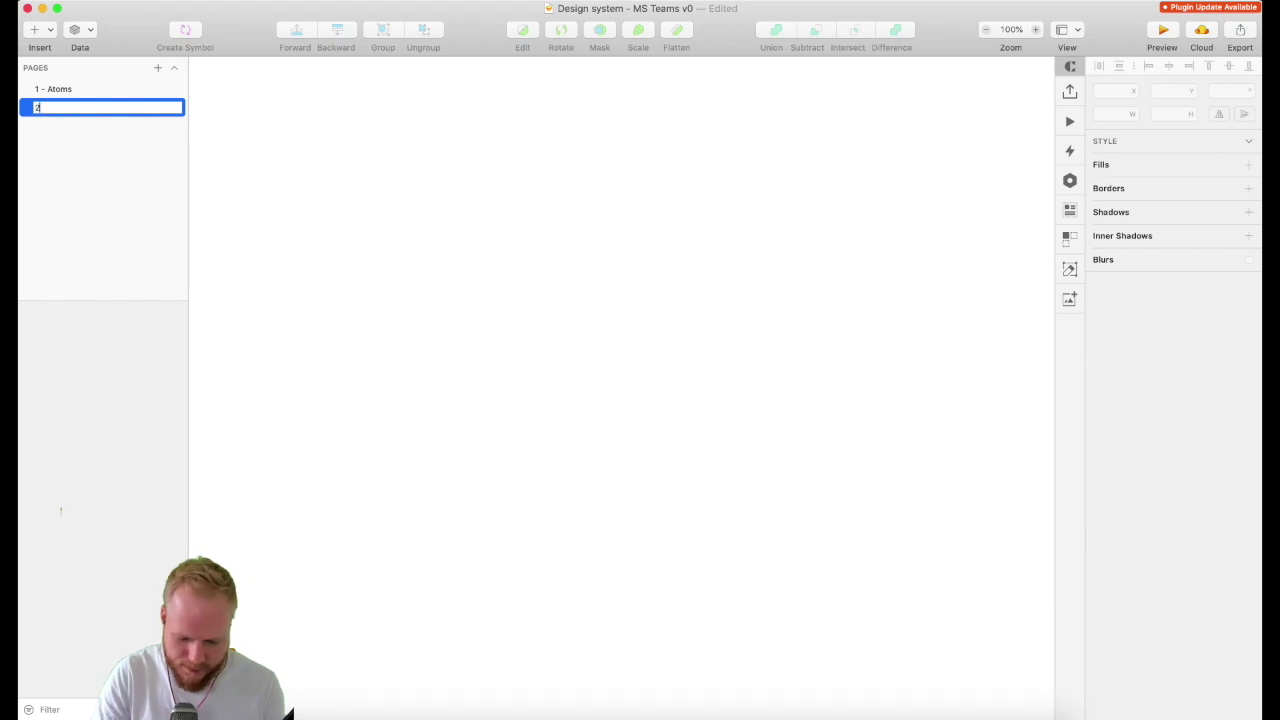
pyautogui.write(' - Molecules')
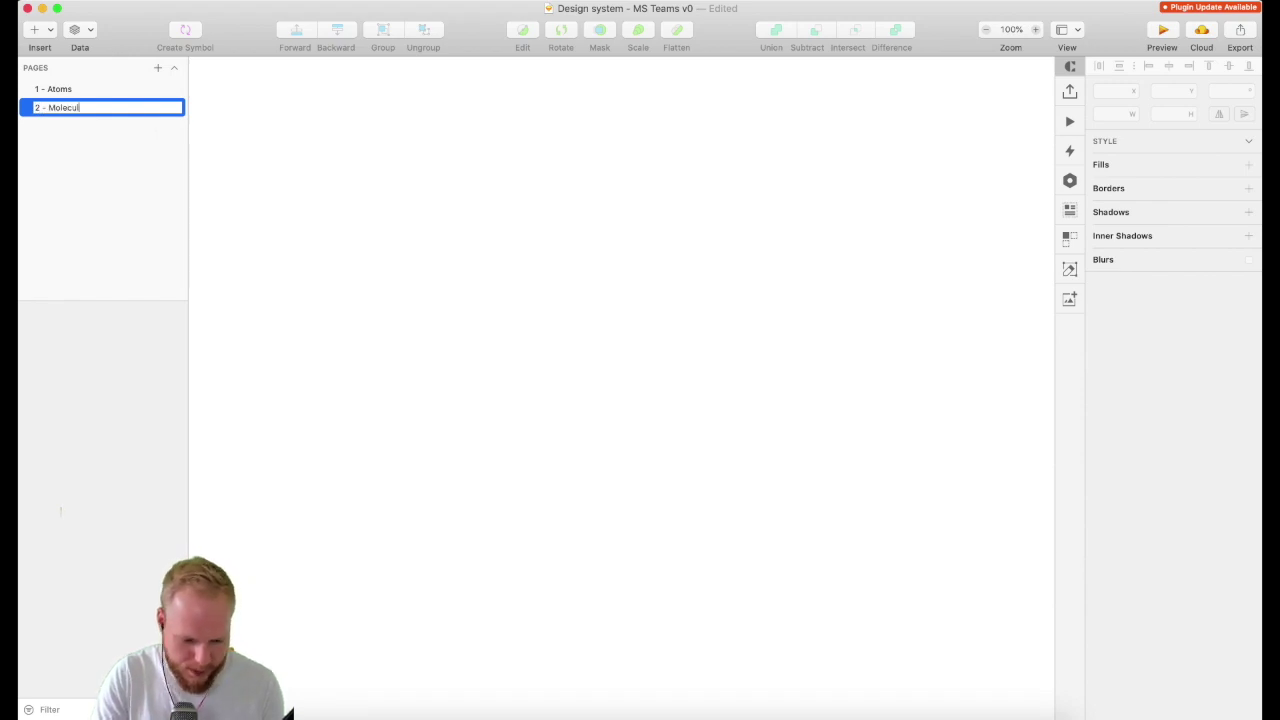
pyautogui.press('Return')
pyautogui.click(65, 94)
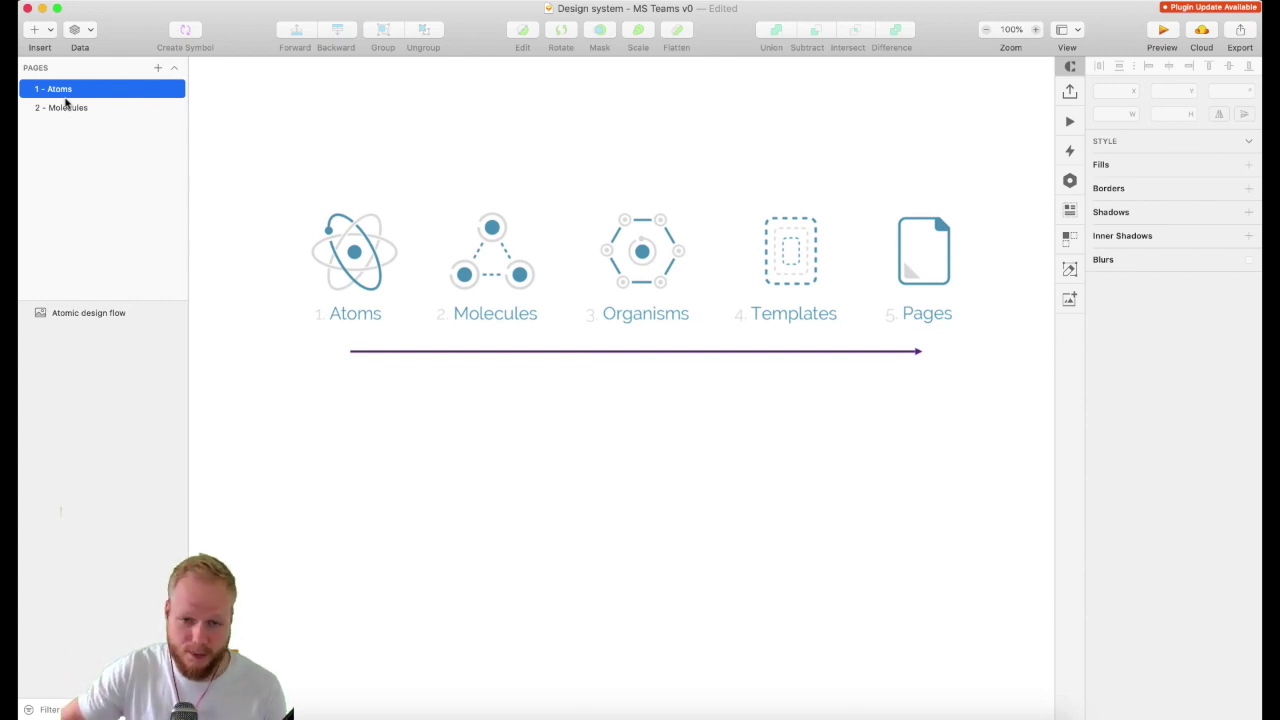
pyautogui.click(66, 106)
# Add pages '3 - Organisms', '4 - Templates' and '5 - Pages', fixing the typo in the last name
pyautogui.click(157, 67)
pyautogui.write('3 - Organisms')
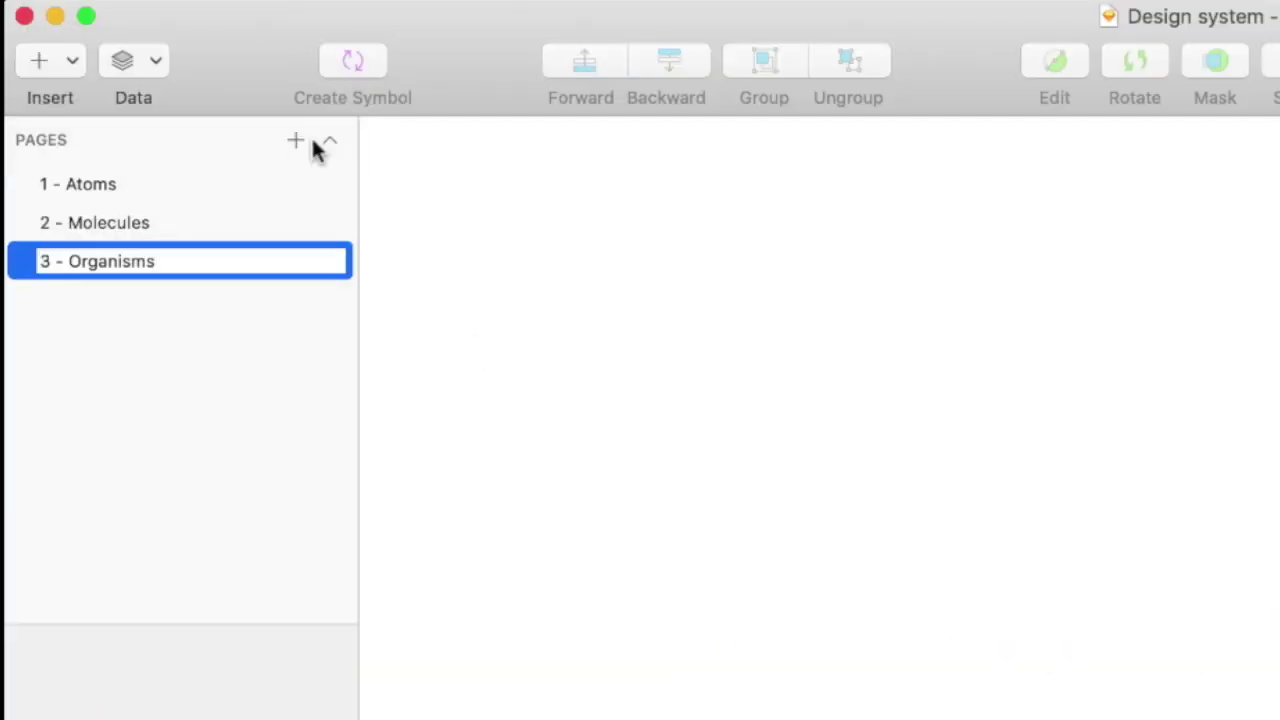
pyautogui.click(295, 140)
pyautogui.write('4 - Templates')
pyautogui.click(295, 140)
pyautogui.write('5 - Pahges')
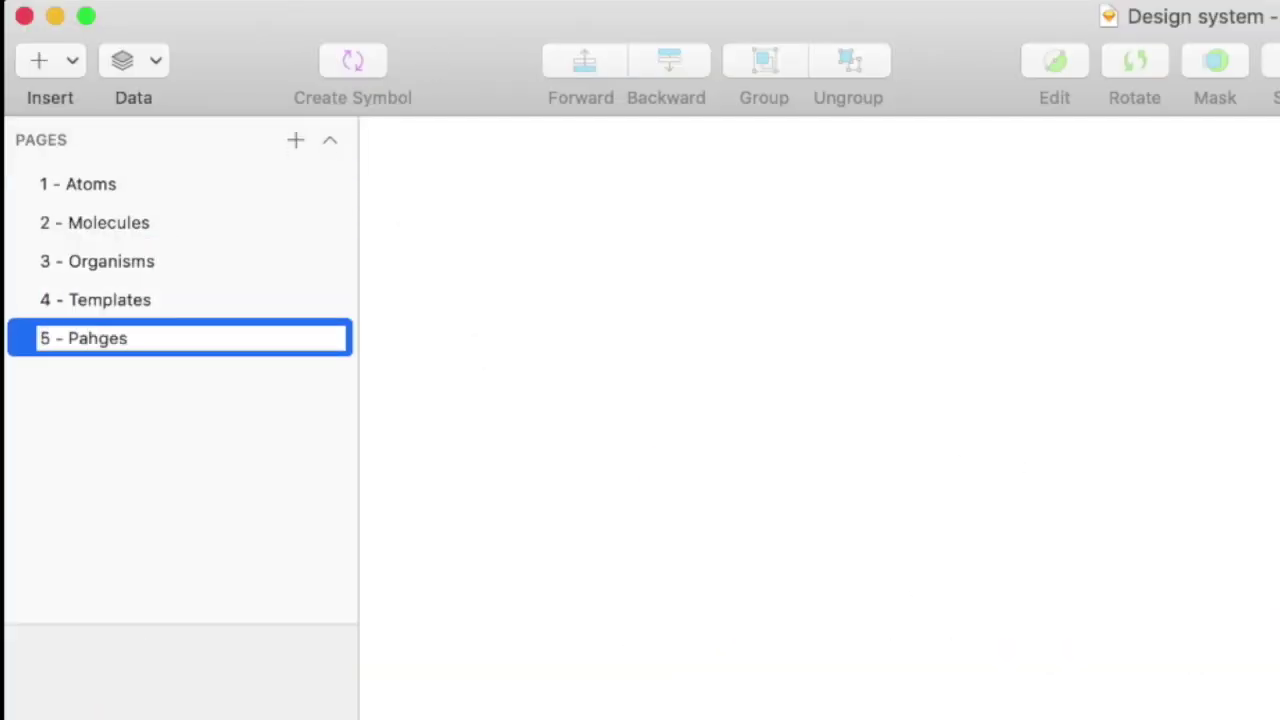
pyautogui.press('BackSpace')
pyautogui.press('BackSpace')
pyautogui.press('BackSpace')
pyautogui.press('BackSpace')
pyautogui.write('ges')
pyautogui.press('Return')
# Delete the Atomic design flow image from the 1 - Atoms page
pyautogui.click(53, 90)
pyautogui.click(55, 107)
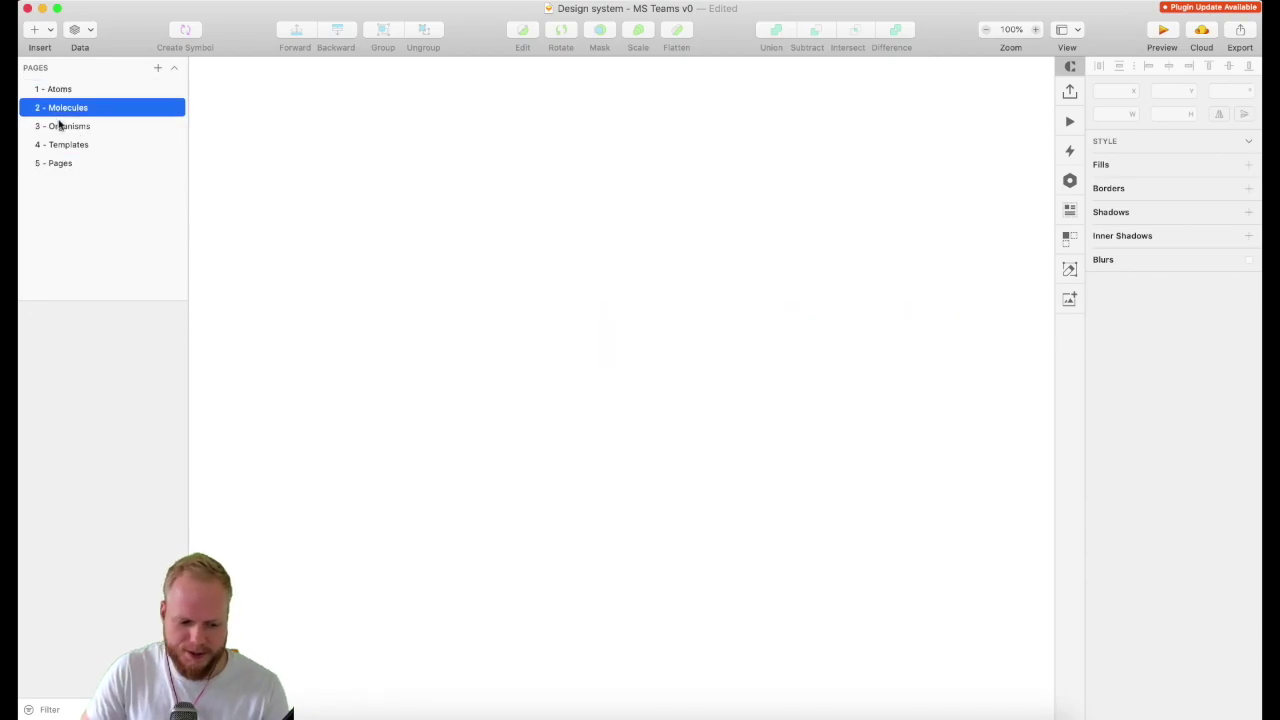
pyautogui.click(57, 126)
pyautogui.click(57, 89)
pyautogui.click(686, 289)
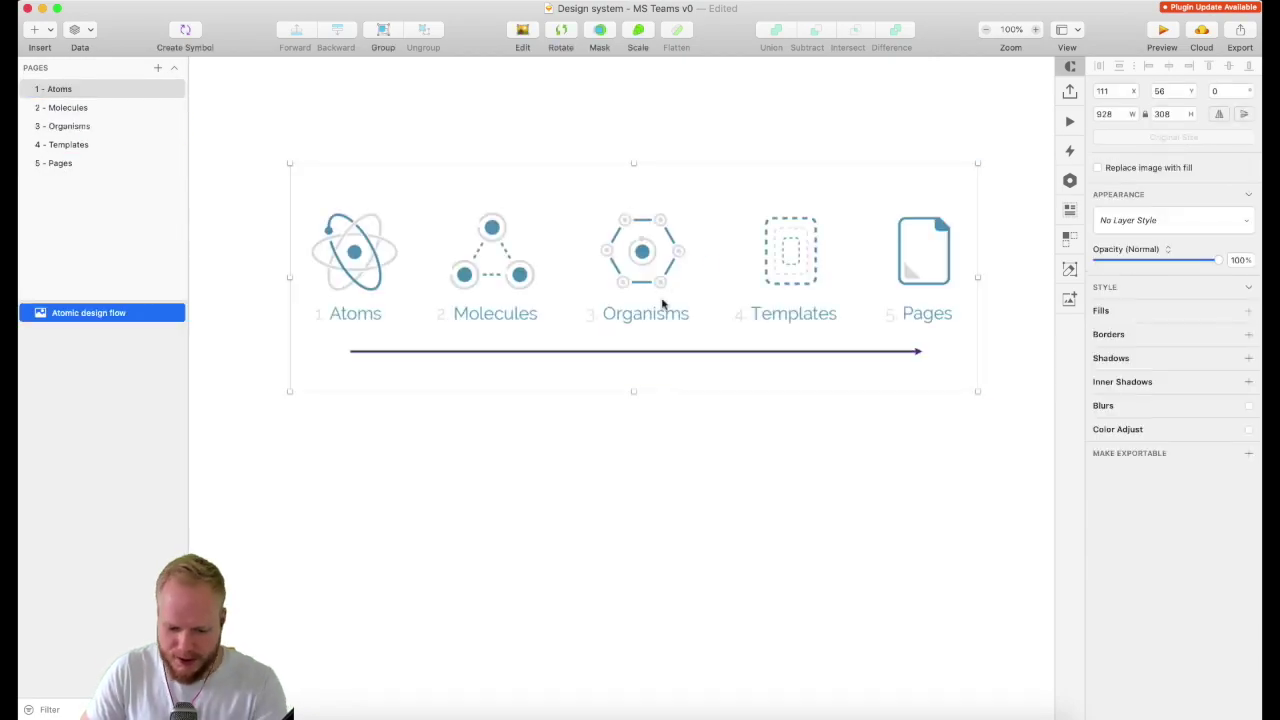
pyautogui.press('Delete')
# Check each new page and add another page after 5 - Pages
pyautogui.click(56, 108)
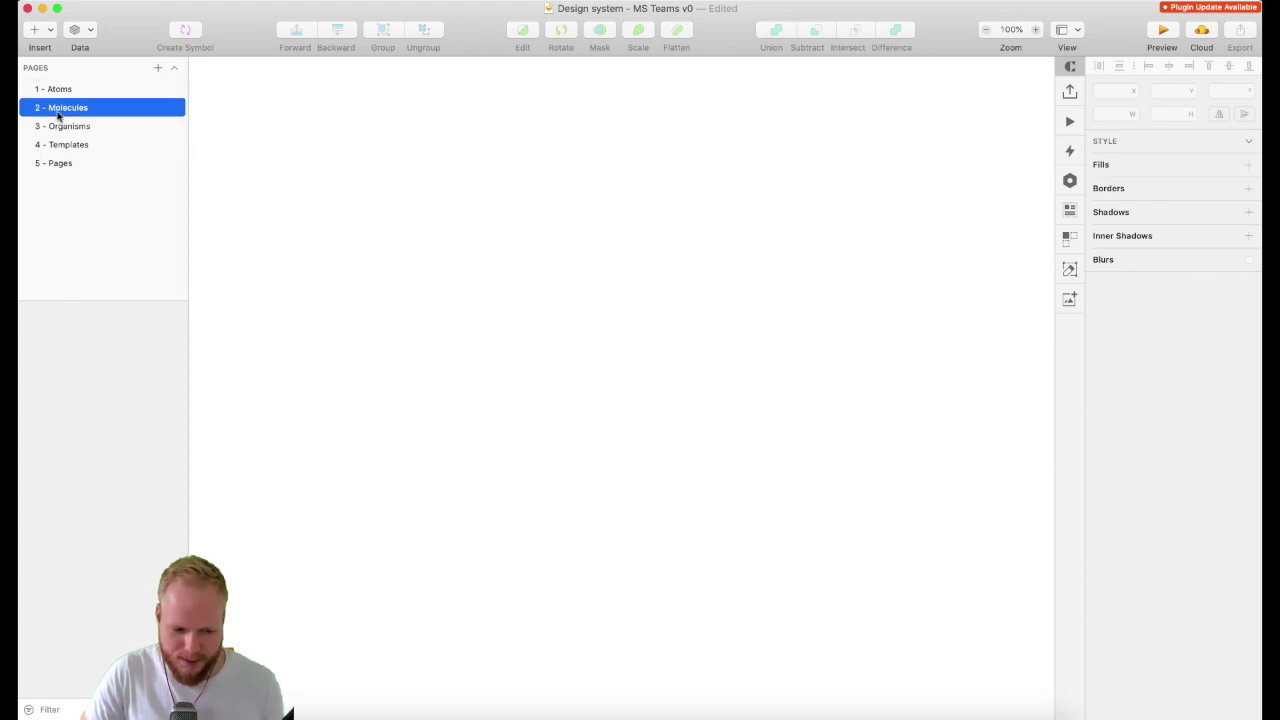
pyautogui.click(60, 127)
pyautogui.click(64, 146)
pyautogui.click(60, 164)
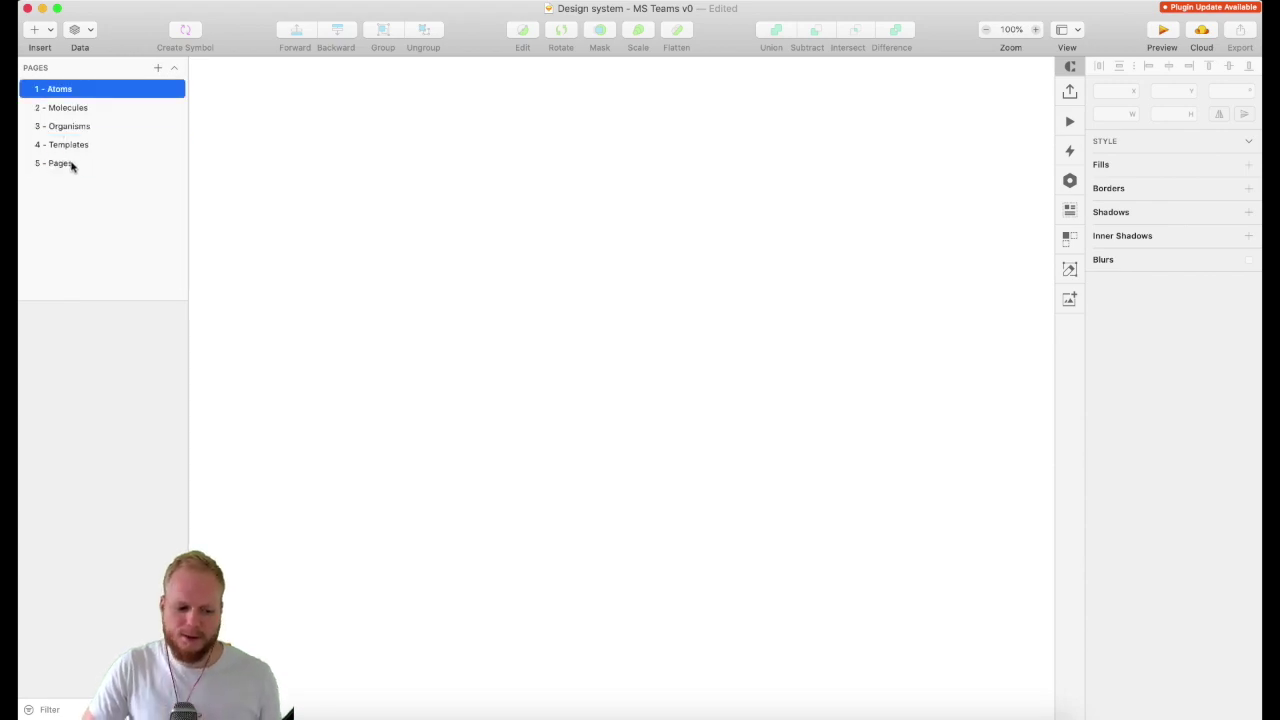
pyautogui.click(71, 164)
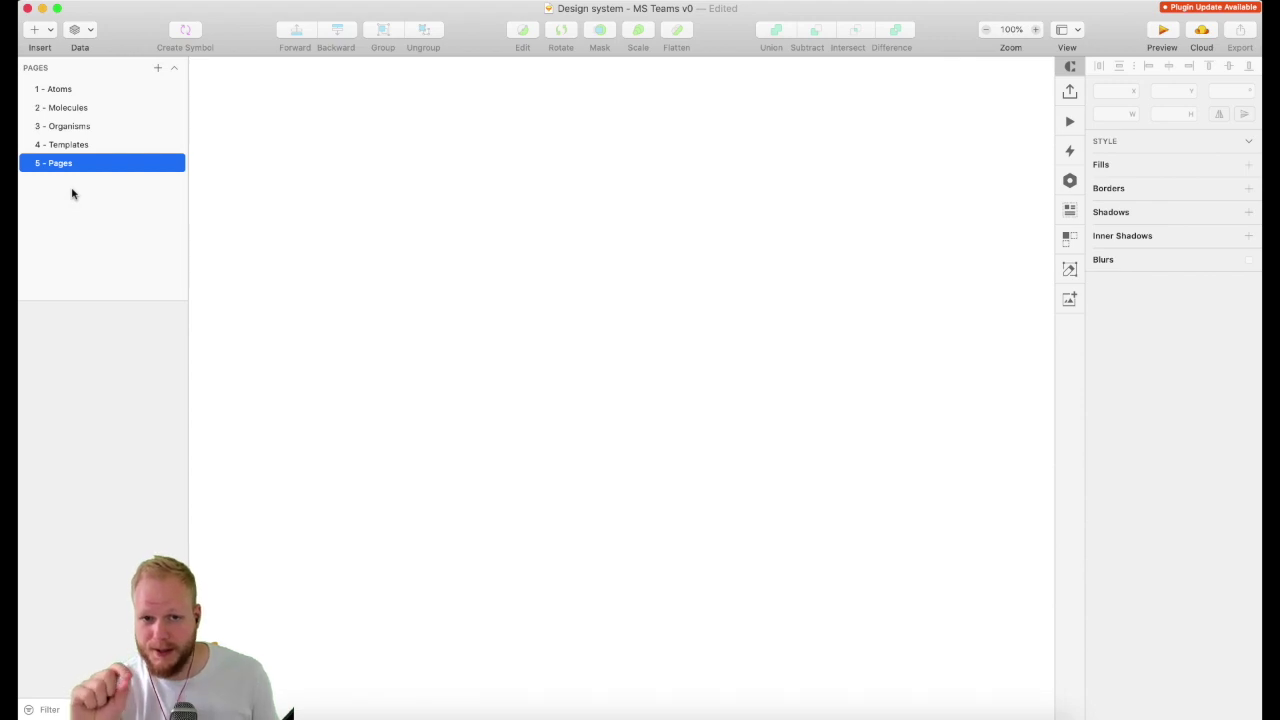
pyautogui.click(157, 67)
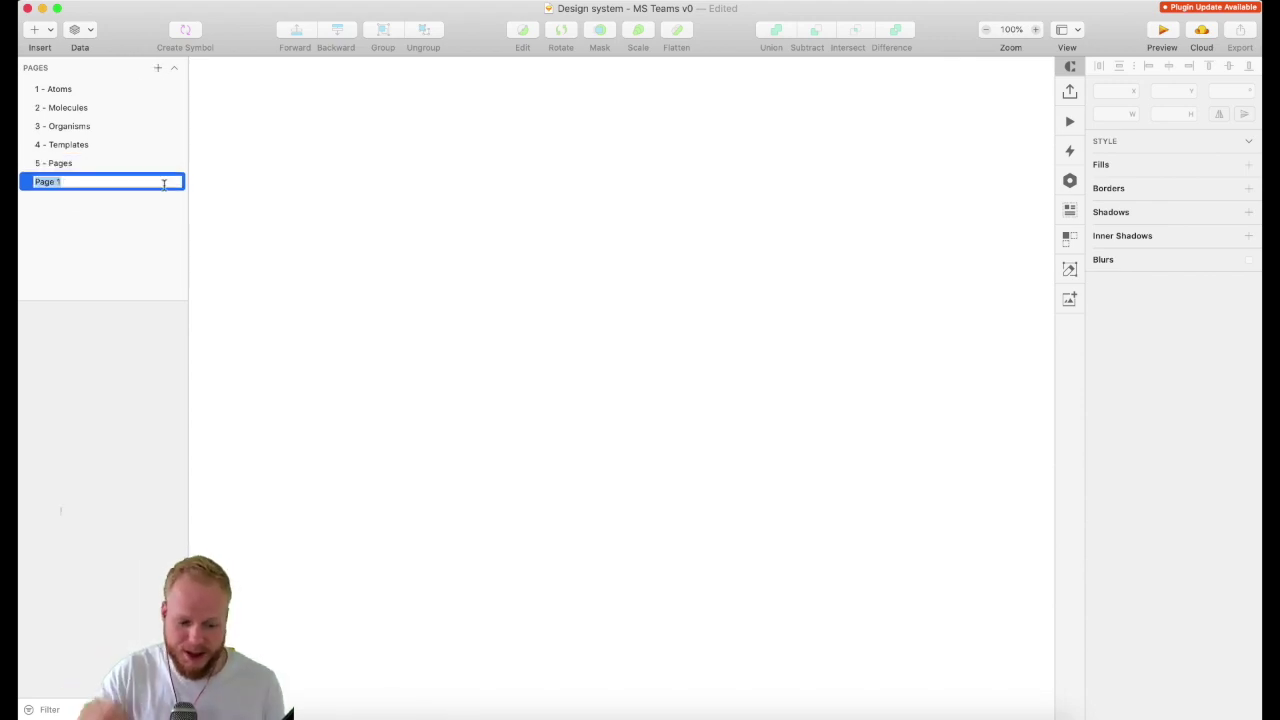
# Name the new page '0 - Lab', correcting the mistyped letter
pyautogui.write('0 -')
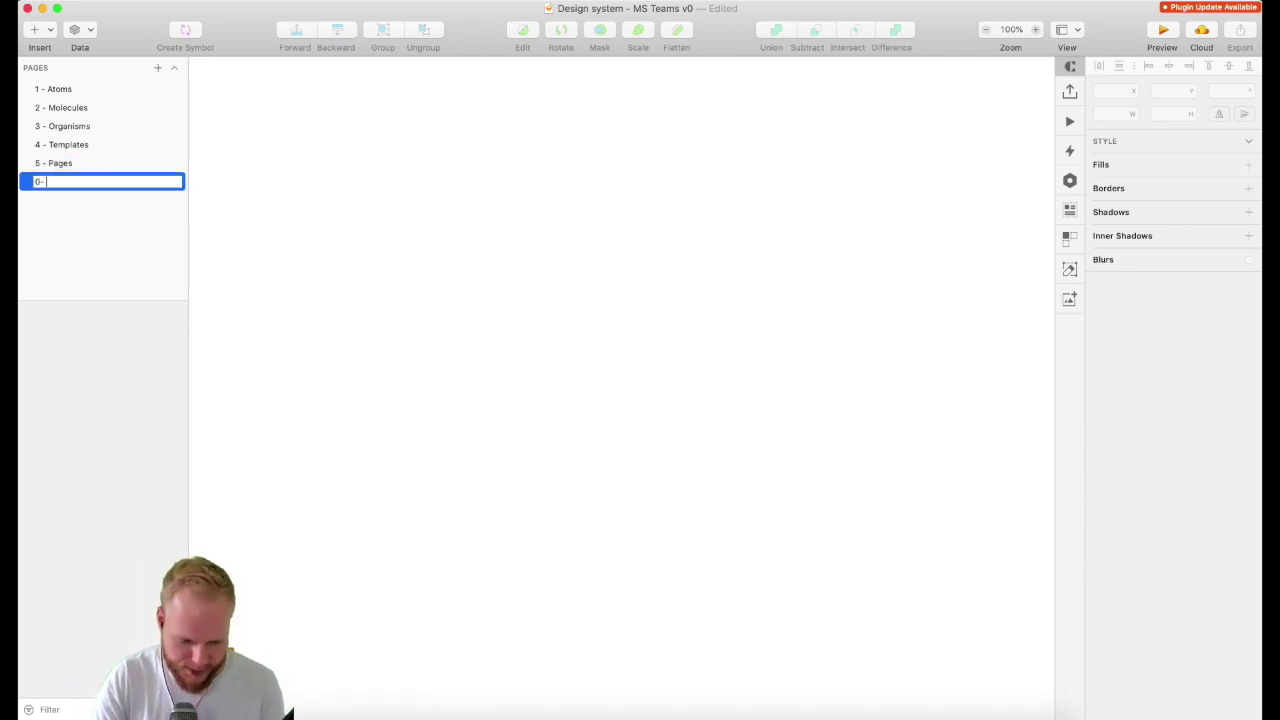
pyautogui.write(' Lan')
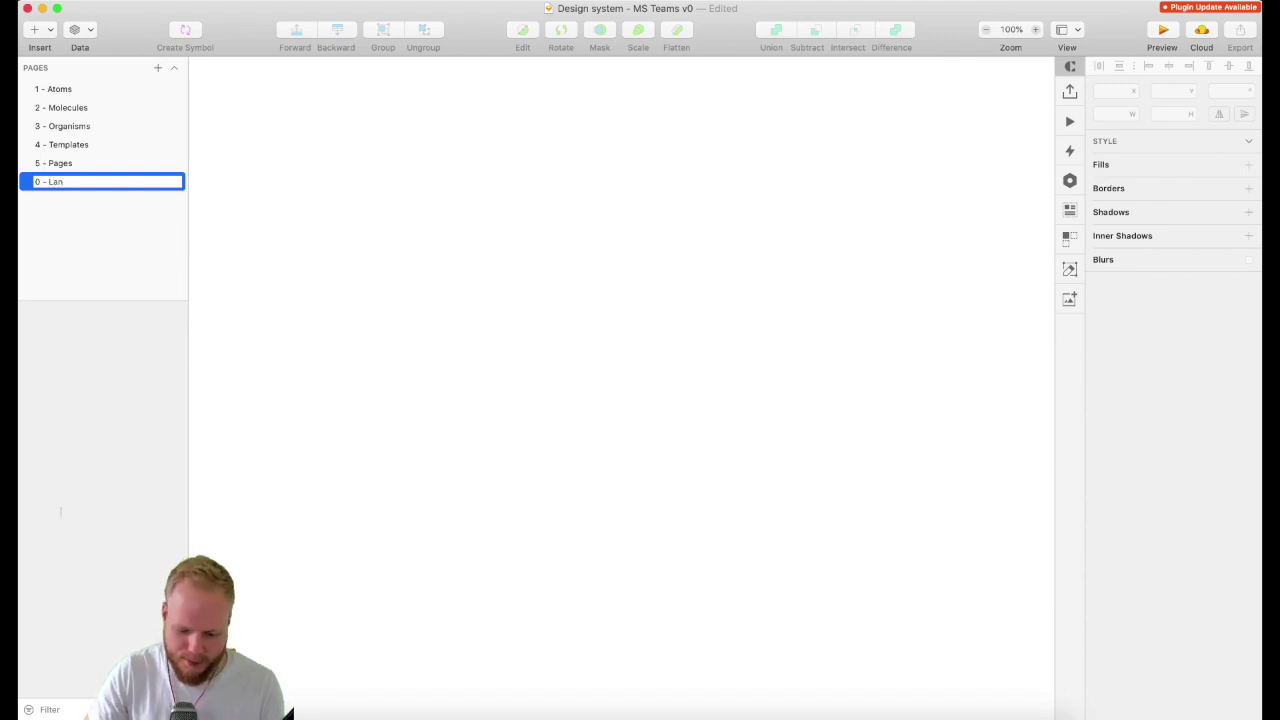
pyautogui.press('BackSpace')
pyautogui.write('b')
pyautogui.press('Return')
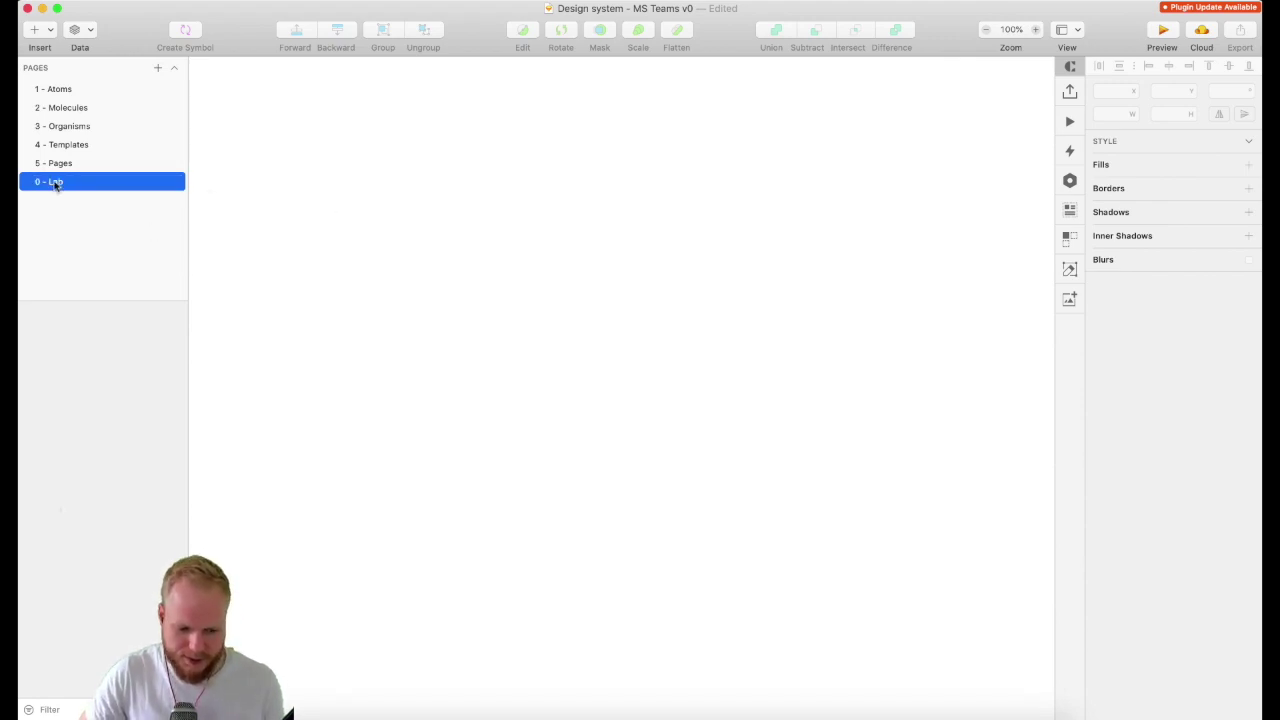
# Try dragging the 0 - Lab page to the top of the list, then return to it
pyautogui.doubleClick(55, 185)
pyautogui.click(63, 217)
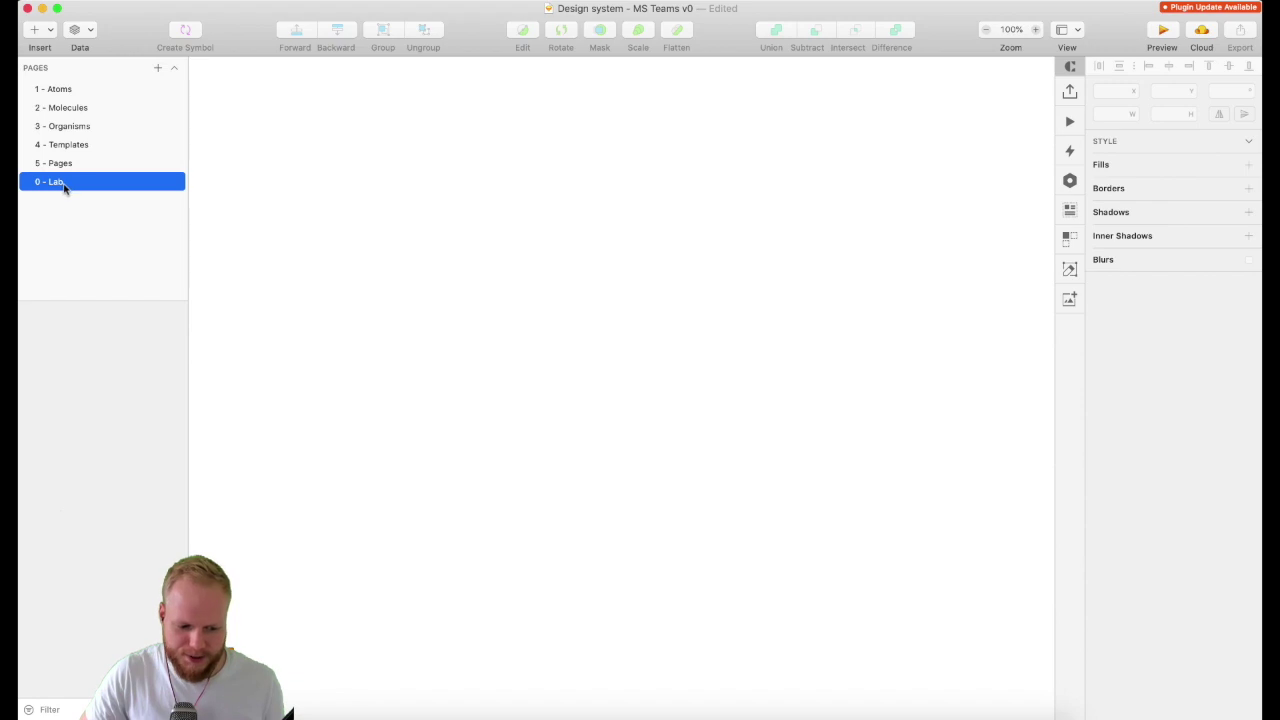
pyautogui.moveTo(63, 187)
pyautogui.mouseDown()
pyautogui.moveTo(58, 88)
pyautogui.moveTo(83, 211)
pyautogui.moveTo(56, 190)
pyautogui.mouseUp()
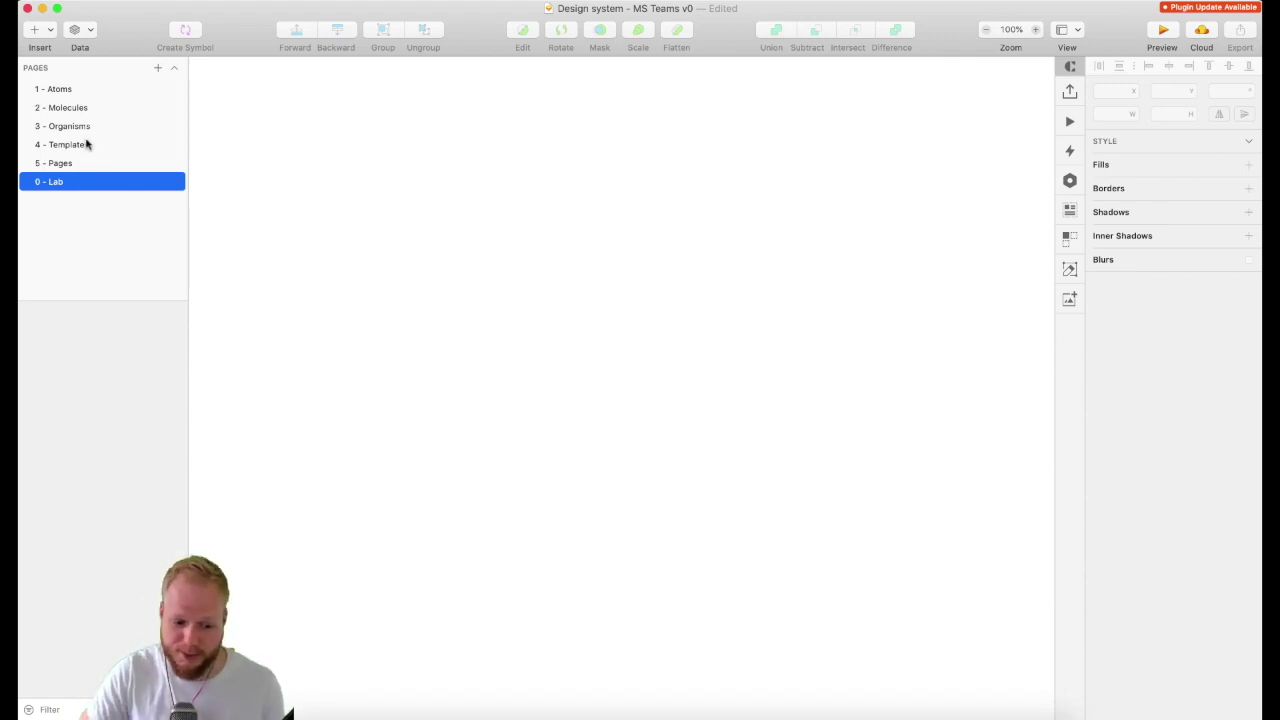
pyautogui.click(77, 145)
pyautogui.click(70, 165)
pyautogui.click(69, 181)
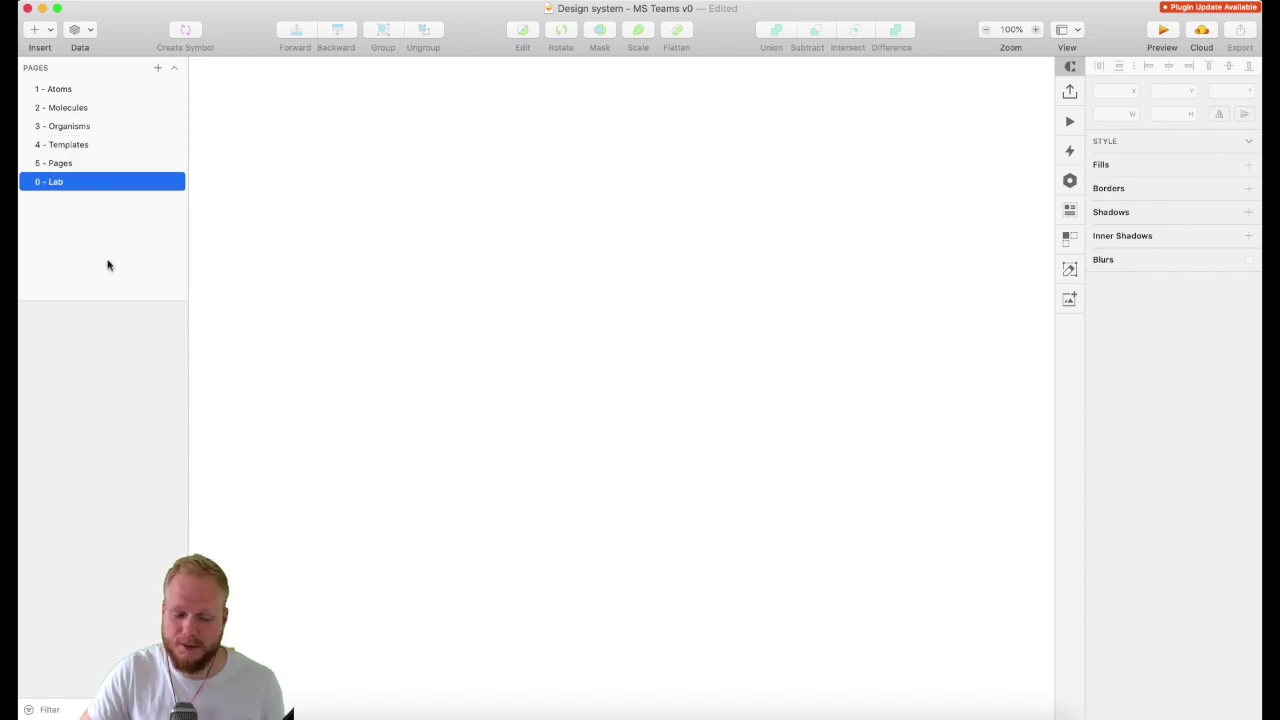
# Add a 12.9" iPad Pro artboard, resize it to 743×997 and move it left
pyautogui.press('a')
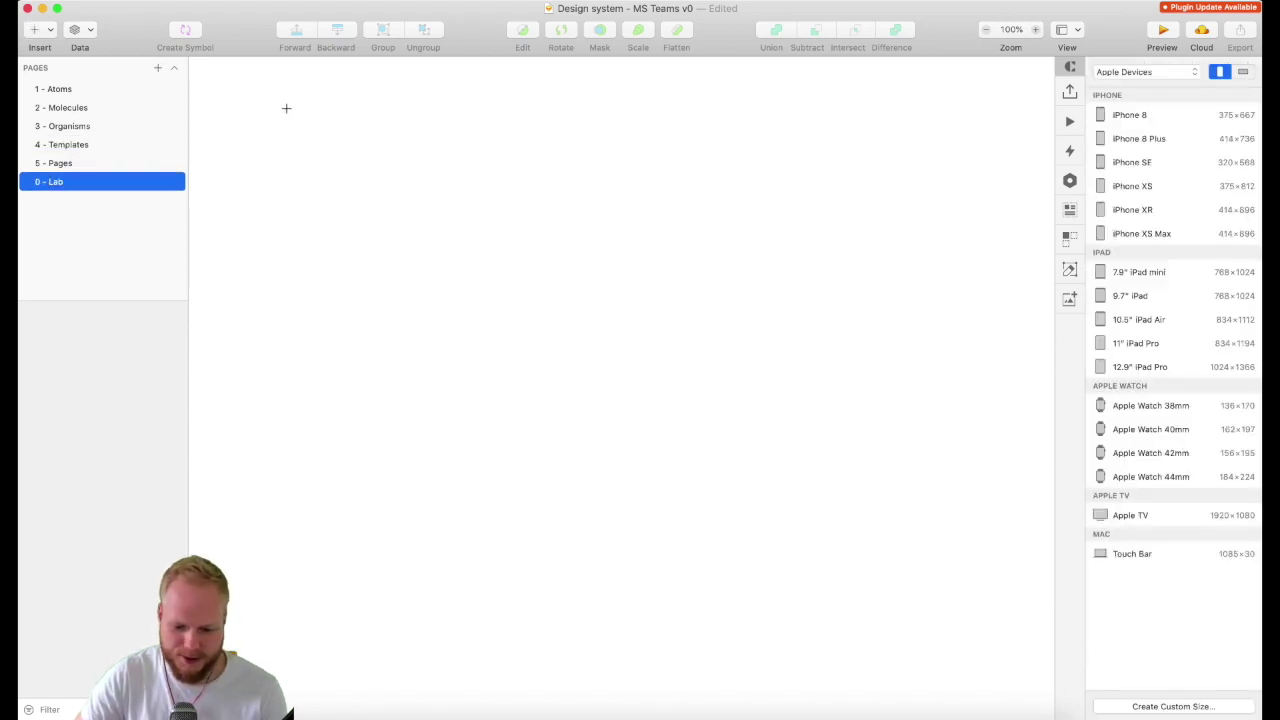
pyautogui.click(1148, 368)
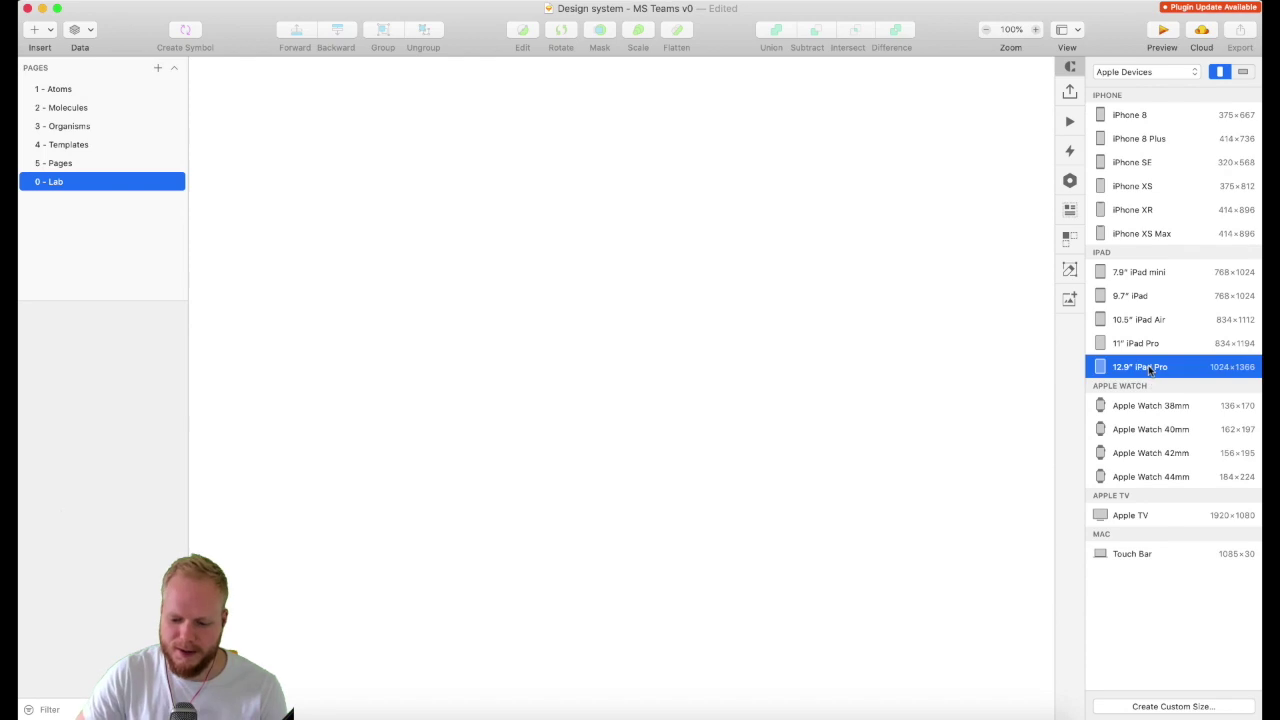
pyautogui.scroll(-2, 697, 354)
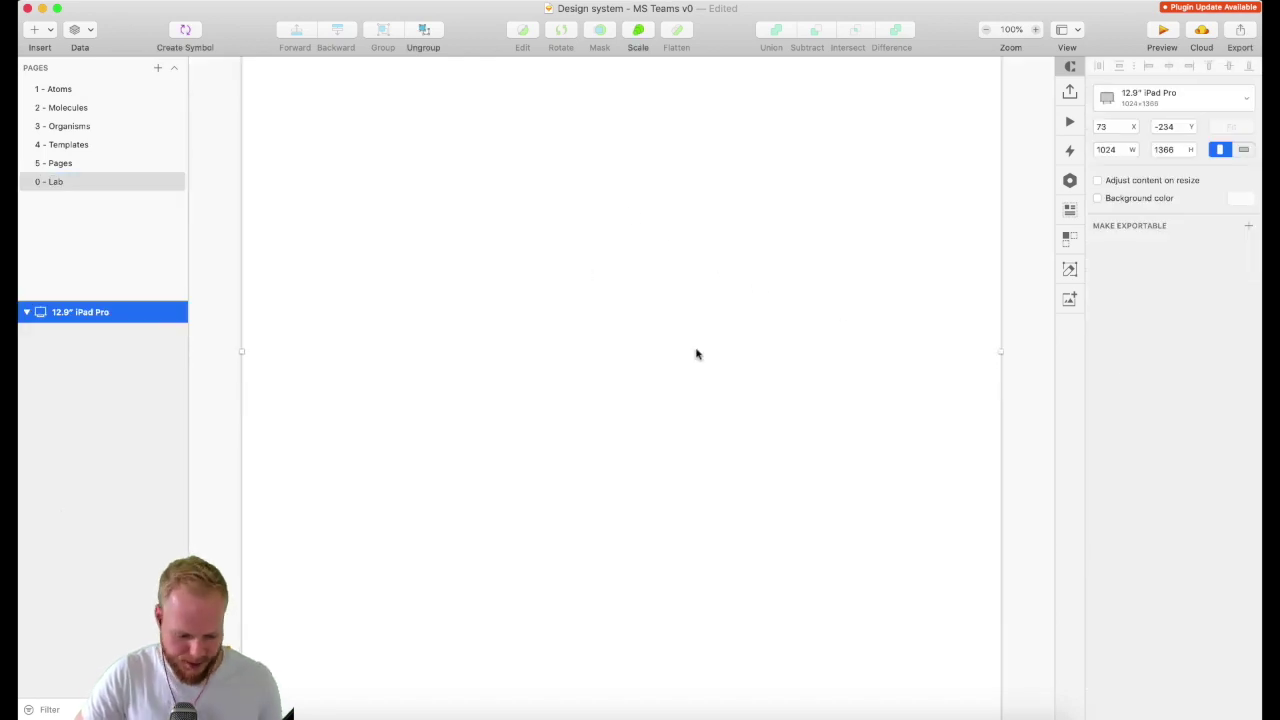
pyautogui.scroll(-5, 697, 353)
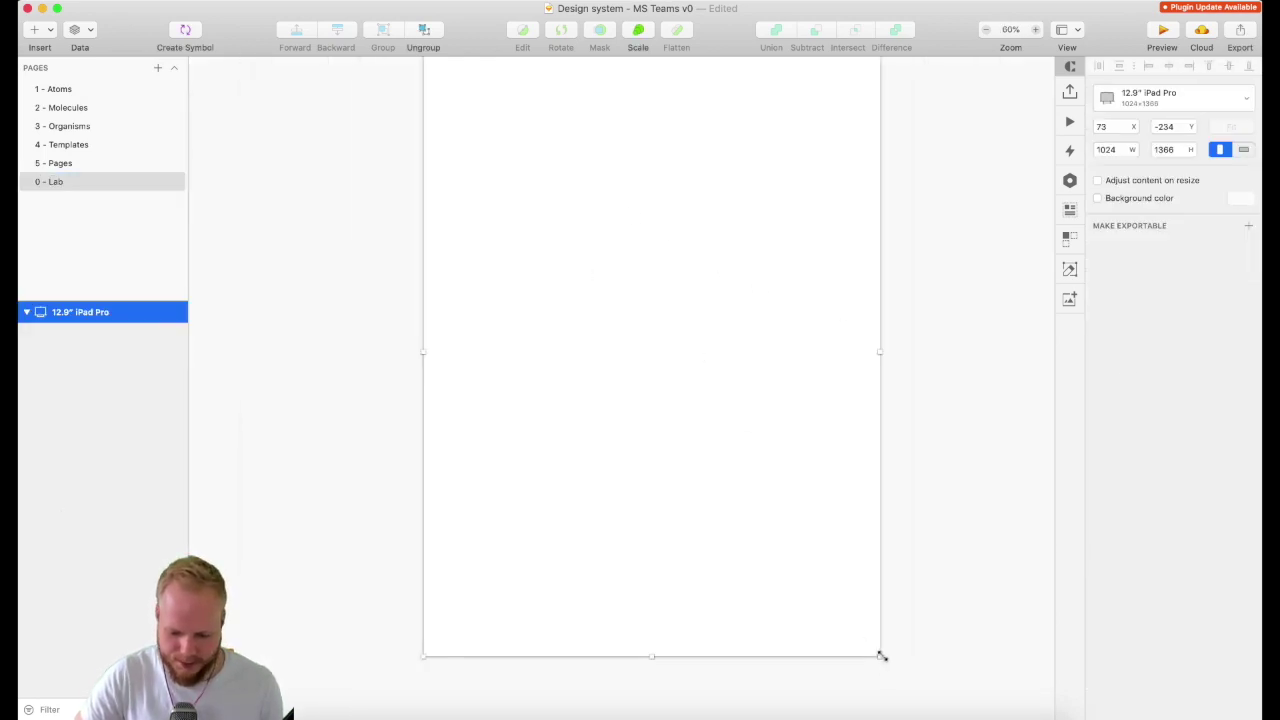
pyautogui.moveTo(881, 656); pyautogui.dragTo(754, 491)
pyautogui.scroll(3, 826, 389)
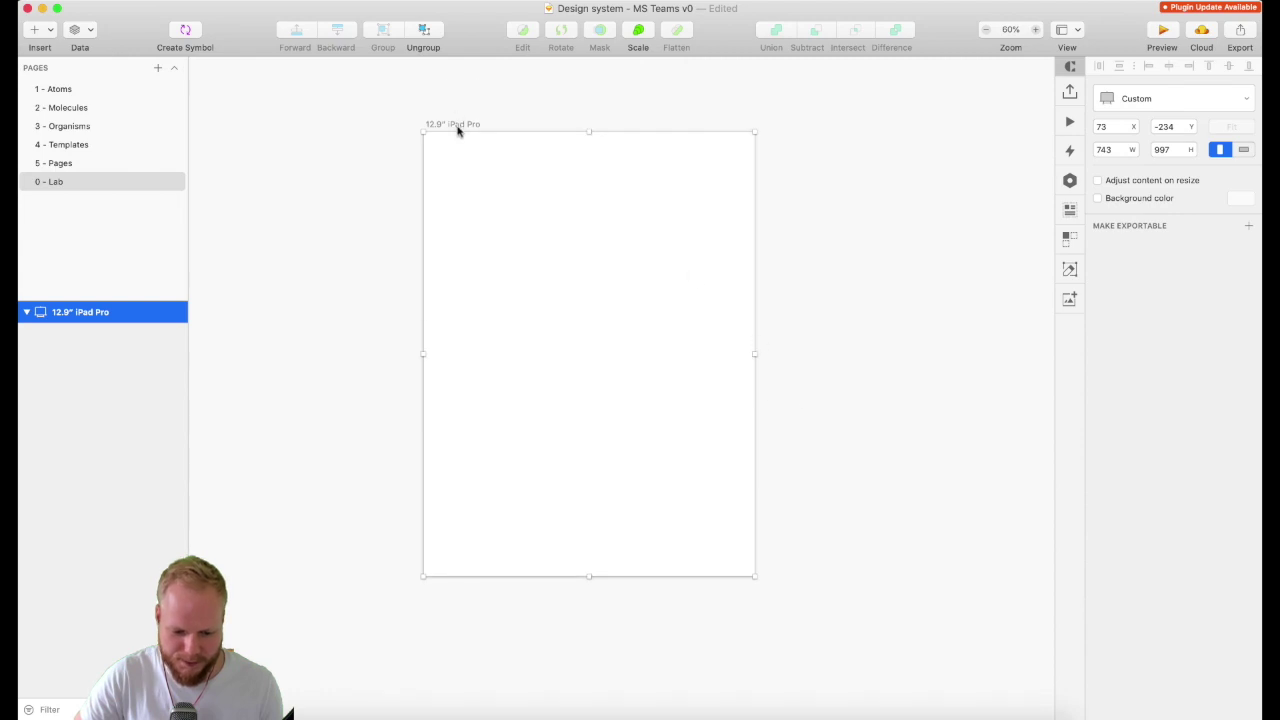
pyautogui.moveTo(458, 130); pyautogui.dragTo(391, 147)
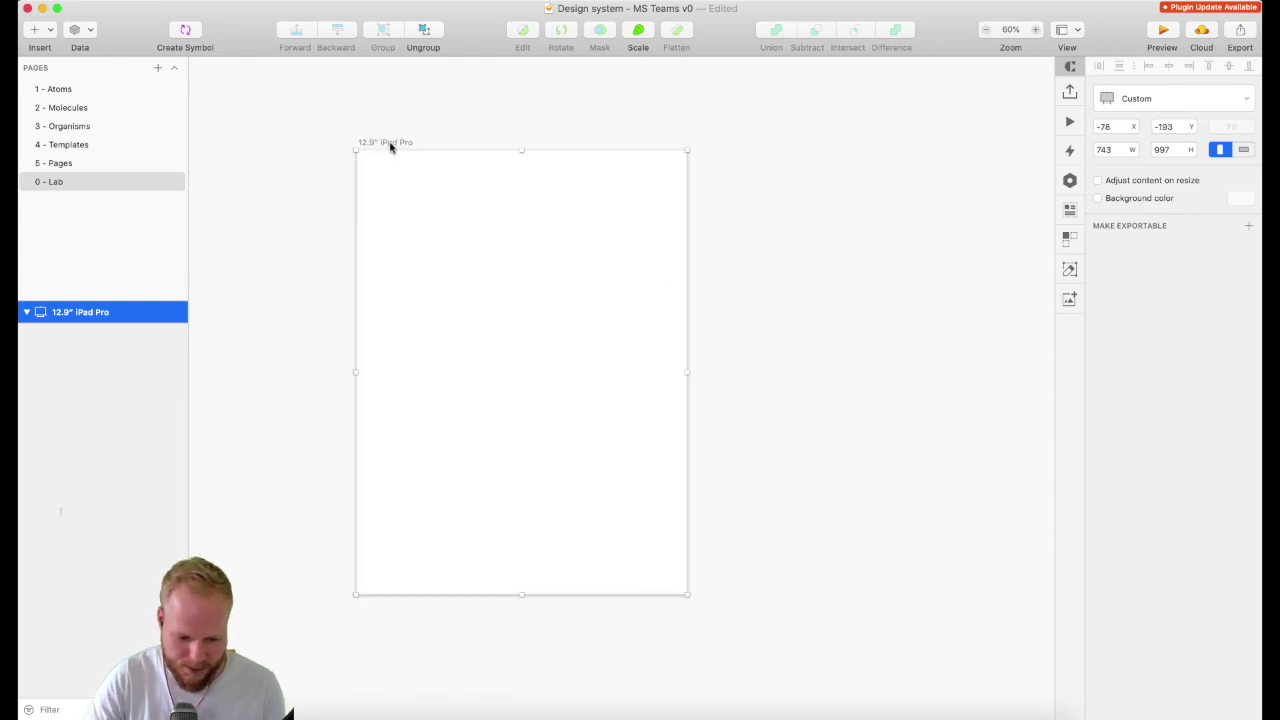
# Rename the artboard 'Experiment 1' and look over the Atoms and Molecules pages
pyautogui.doubleClick(391, 147)
pyautogui.write('Experiment 1')
pyautogui.click(263, 245)
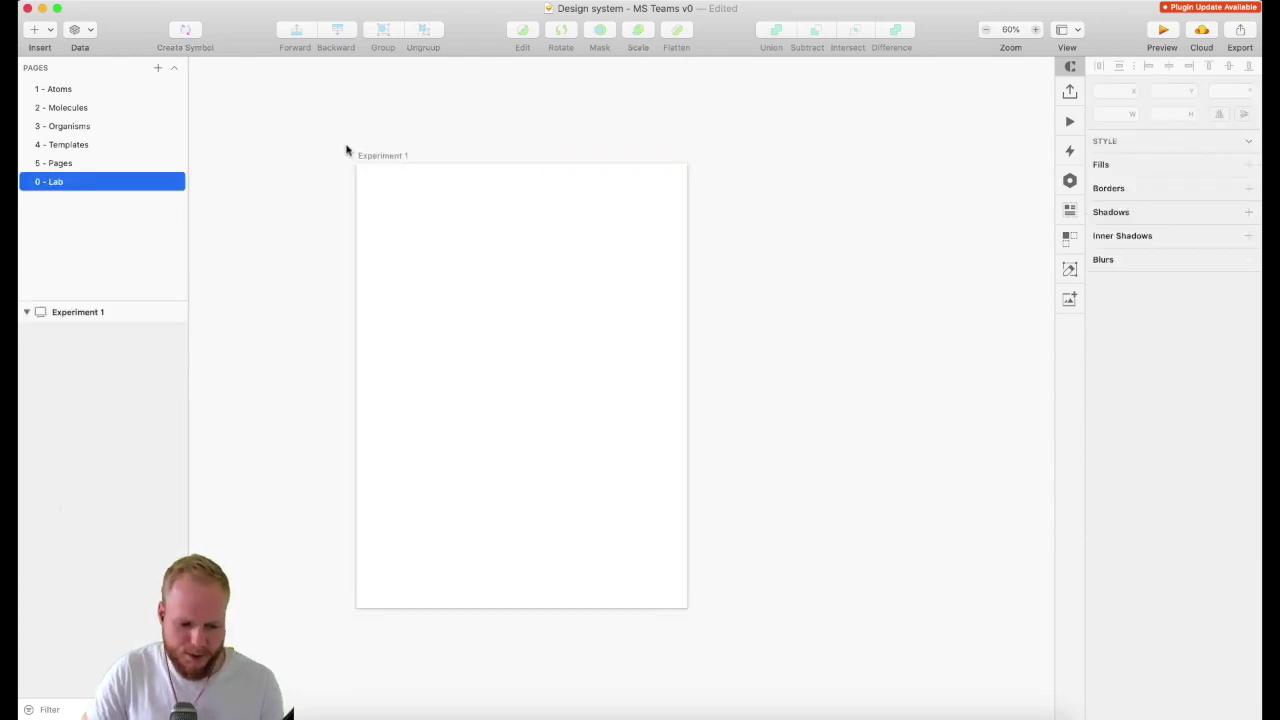
pyautogui.scroll(5, 343, 203)
pyautogui.click(433, 209)
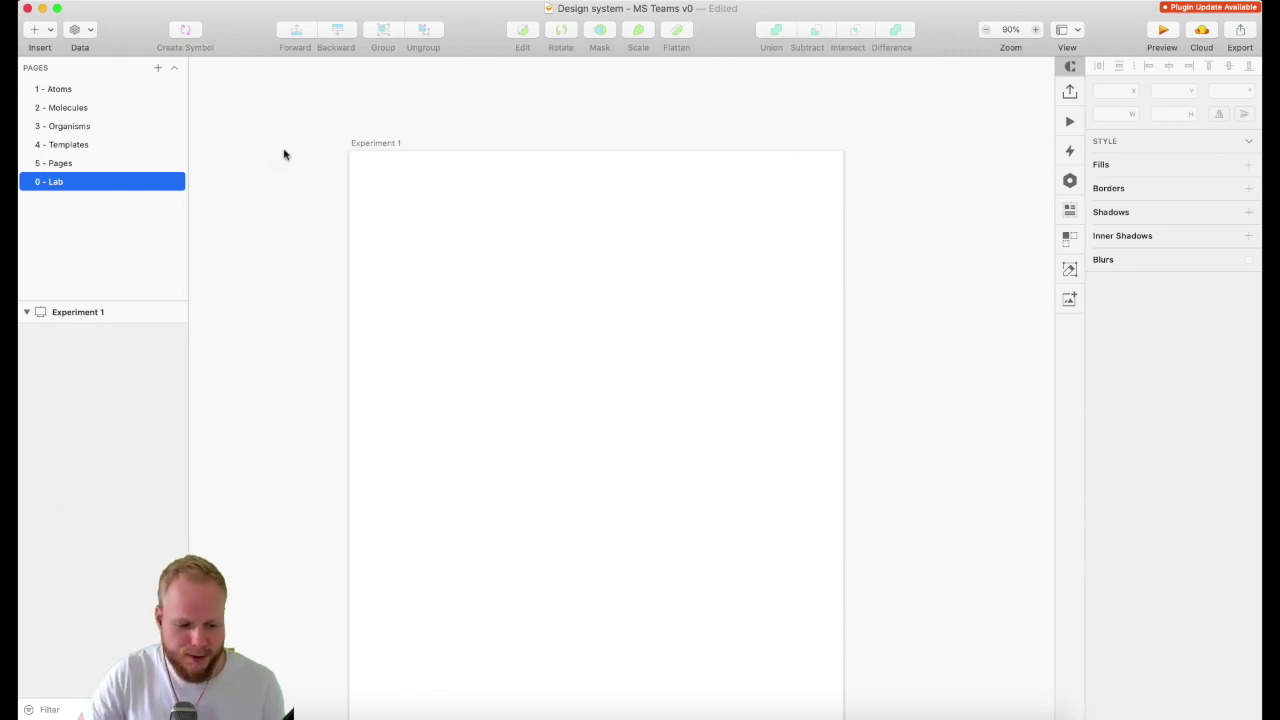
pyautogui.click(60, 90)
pyautogui.click(66, 108)
# Draw a square at Experiment 1's top-left and drop an atom icon from Noun Project onto it
pyautogui.click(70, 126)
pyautogui.click(70, 145)
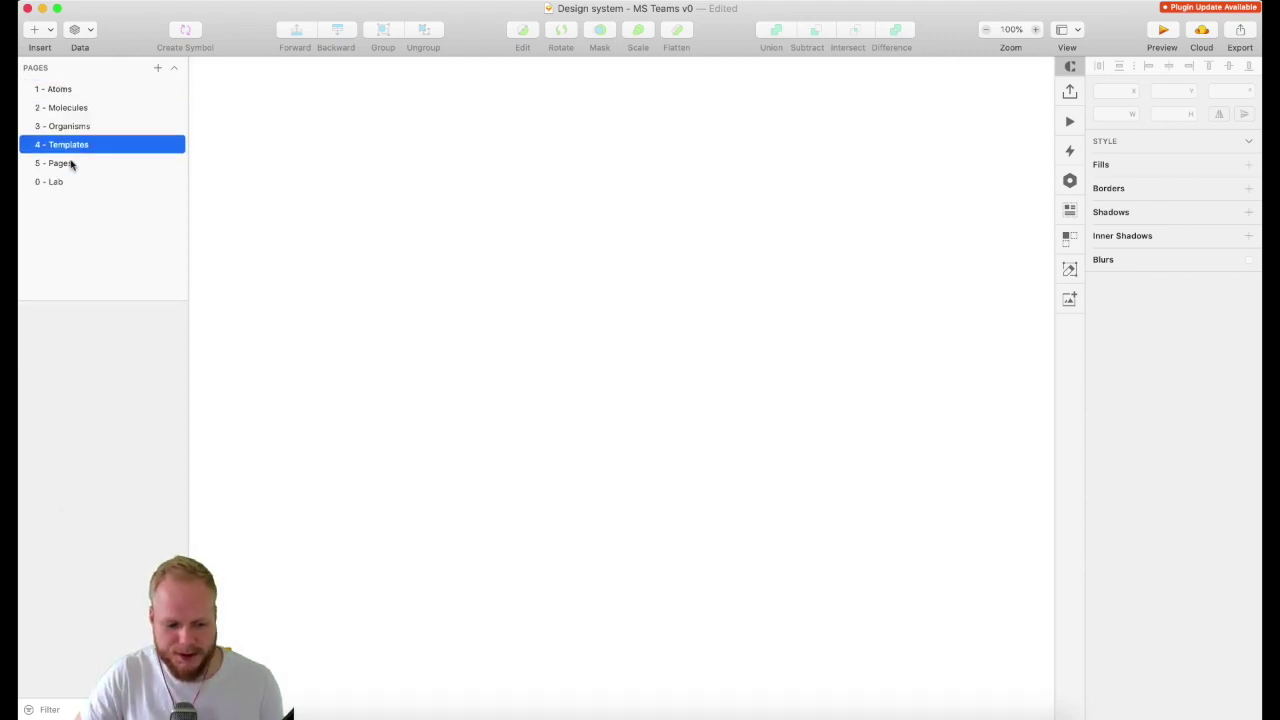
pyautogui.click(50, 181)
pyautogui.press('a')
pyautogui.moveTo(347, 150); pyautogui.dragTo(408, 210)
pyautogui.scroll(5, 333, 172)
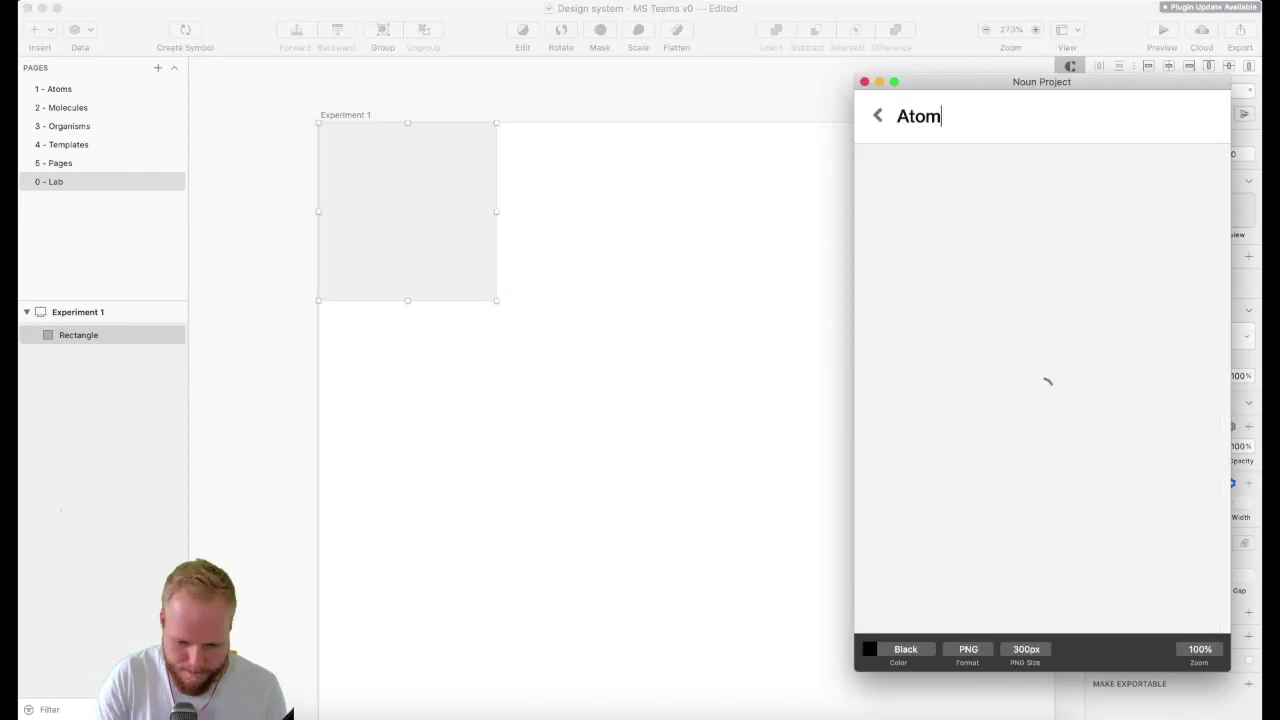
pyautogui.moveTo(894, 180); pyautogui.dragTo(420, 220)
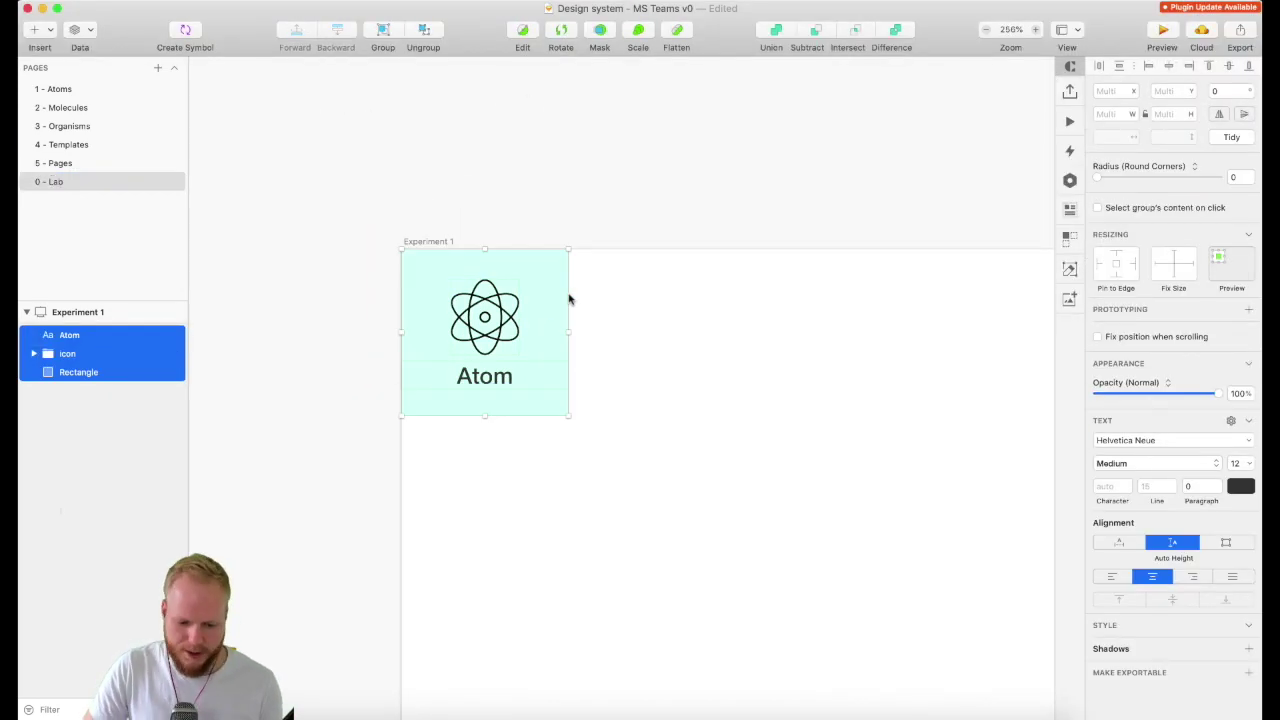
pyautogui.click(612, 306)
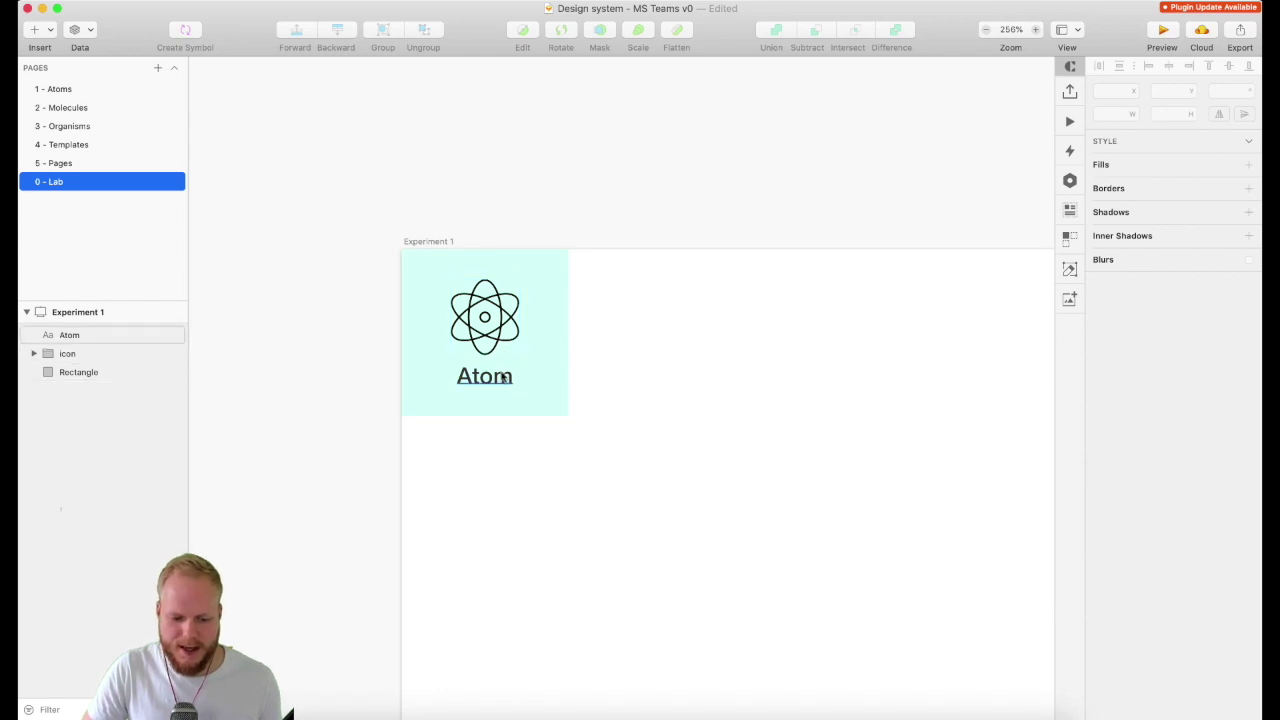
# Flip through the Atoms to Pages pages and return to 0 - Lab
pyautogui.click(62, 90)
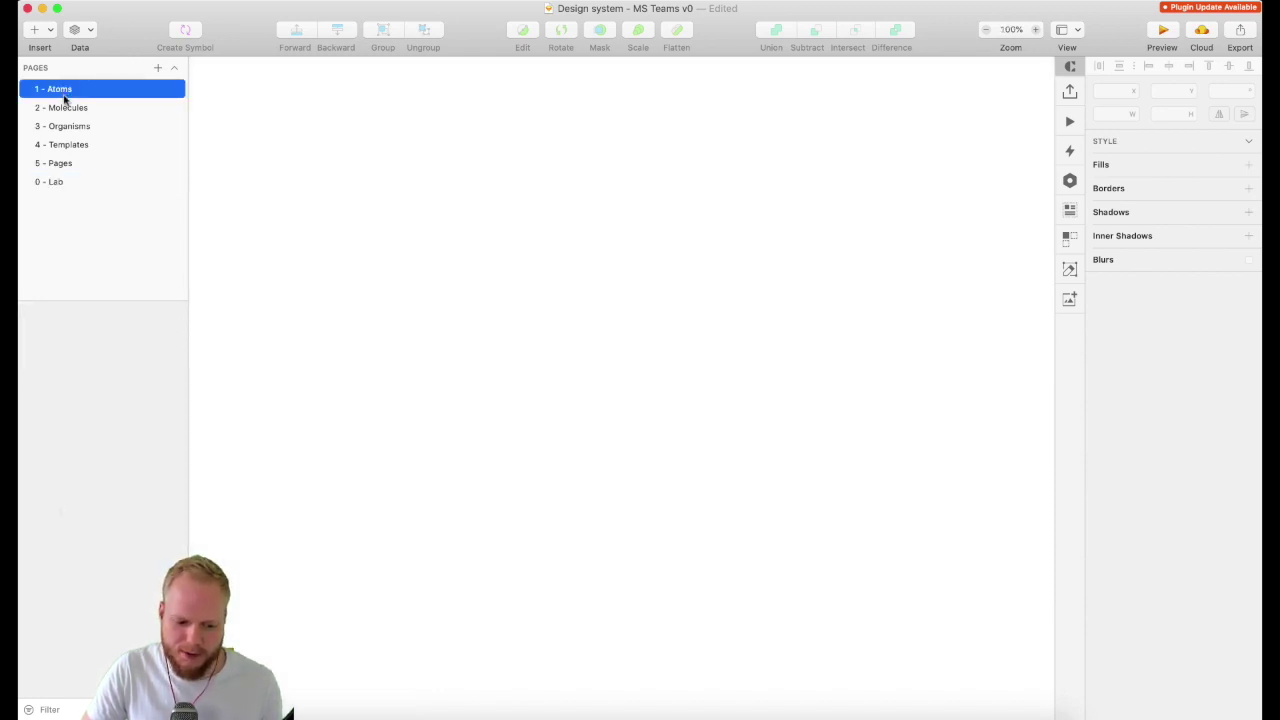
pyautogui.click(68, 109)
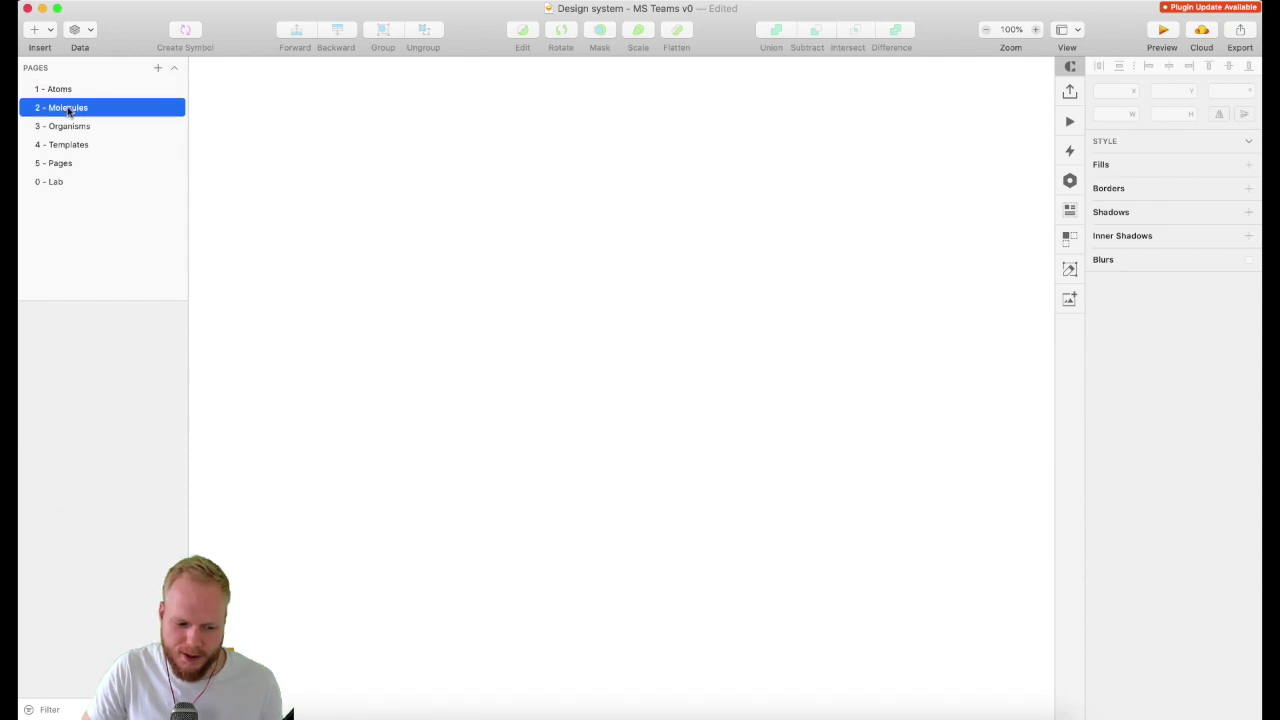
pyautogui.click(69, 128)
pyautogui.click(72, 146)
pyautogui.click(66, 164)
pyautogui.click(62, 182)
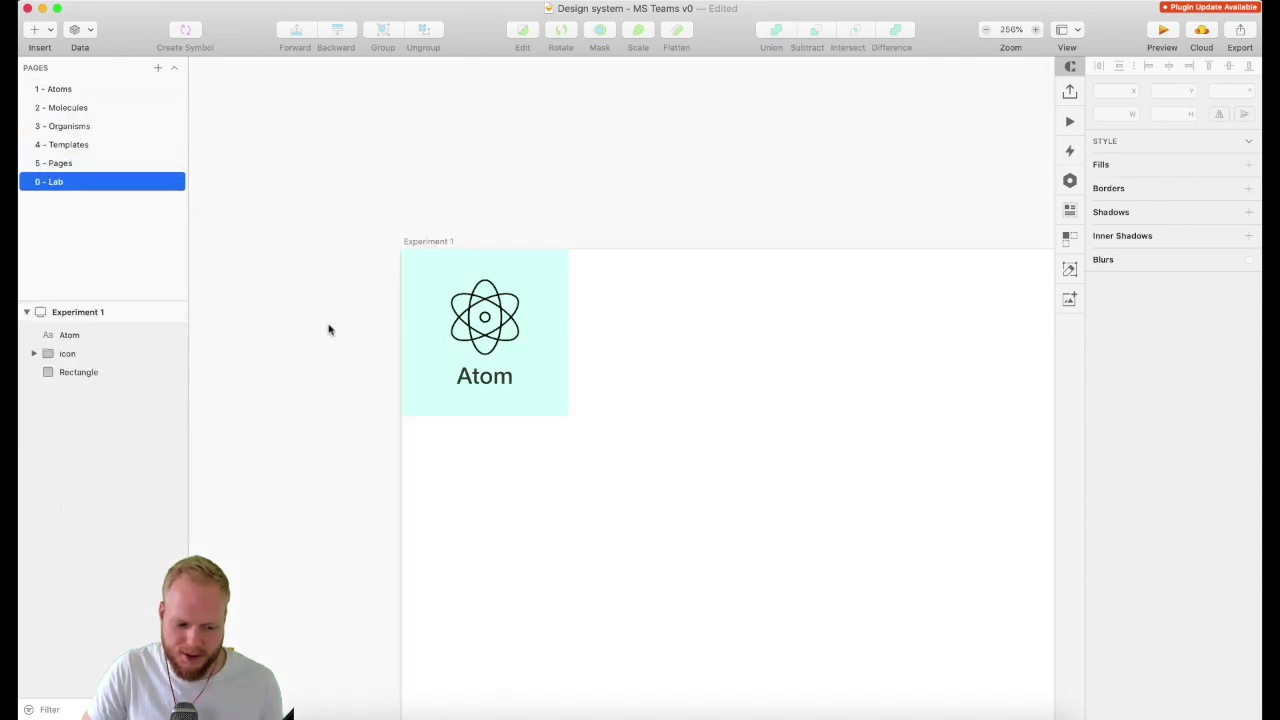
# Select the Atom label, icon and square and make them a symbol named 'Tag/atom'
pyautogui.moveTo(329, 330); pyautogui.dragTo(528, 260)
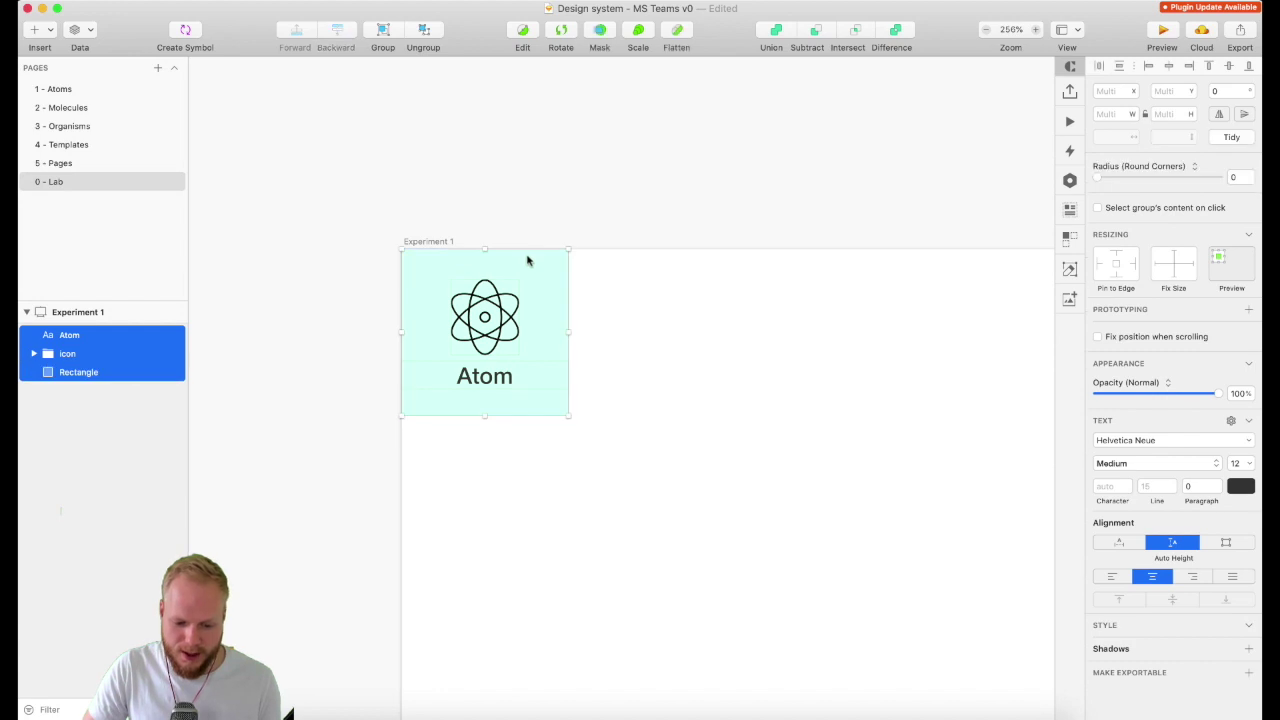
pyautogui.rightClick(528, 260)
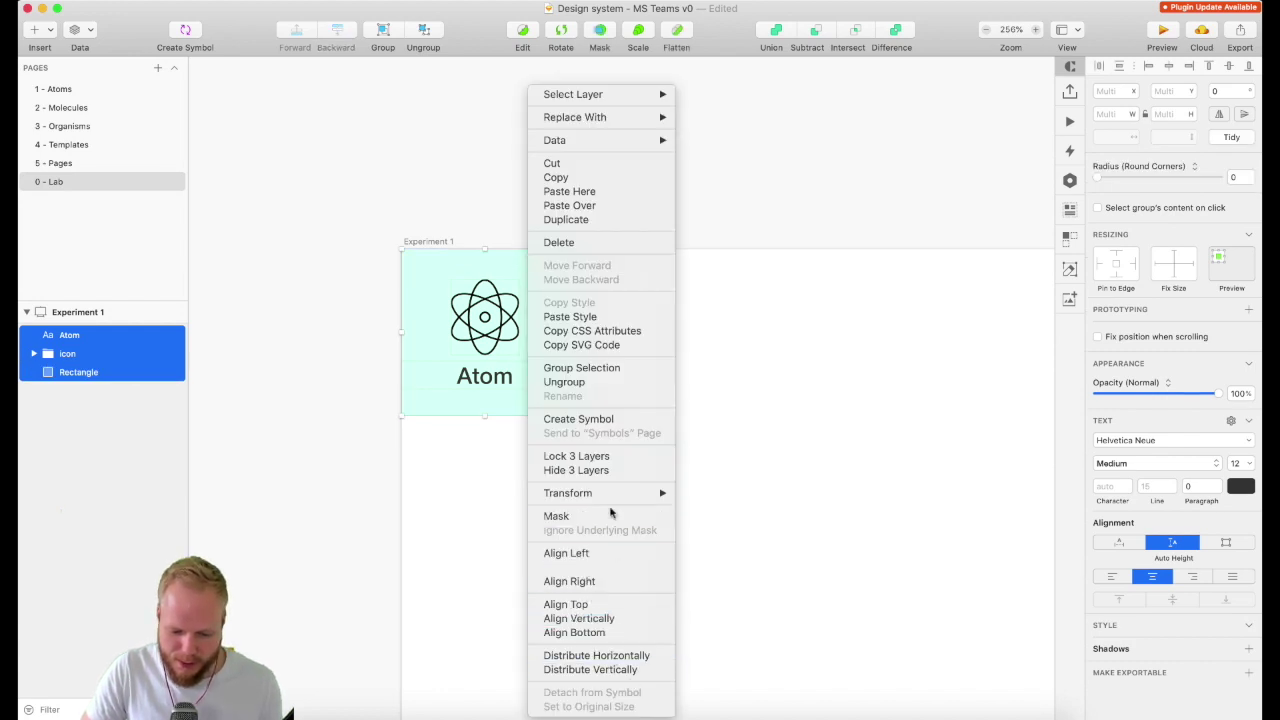
pyautogui.click(628, 337)
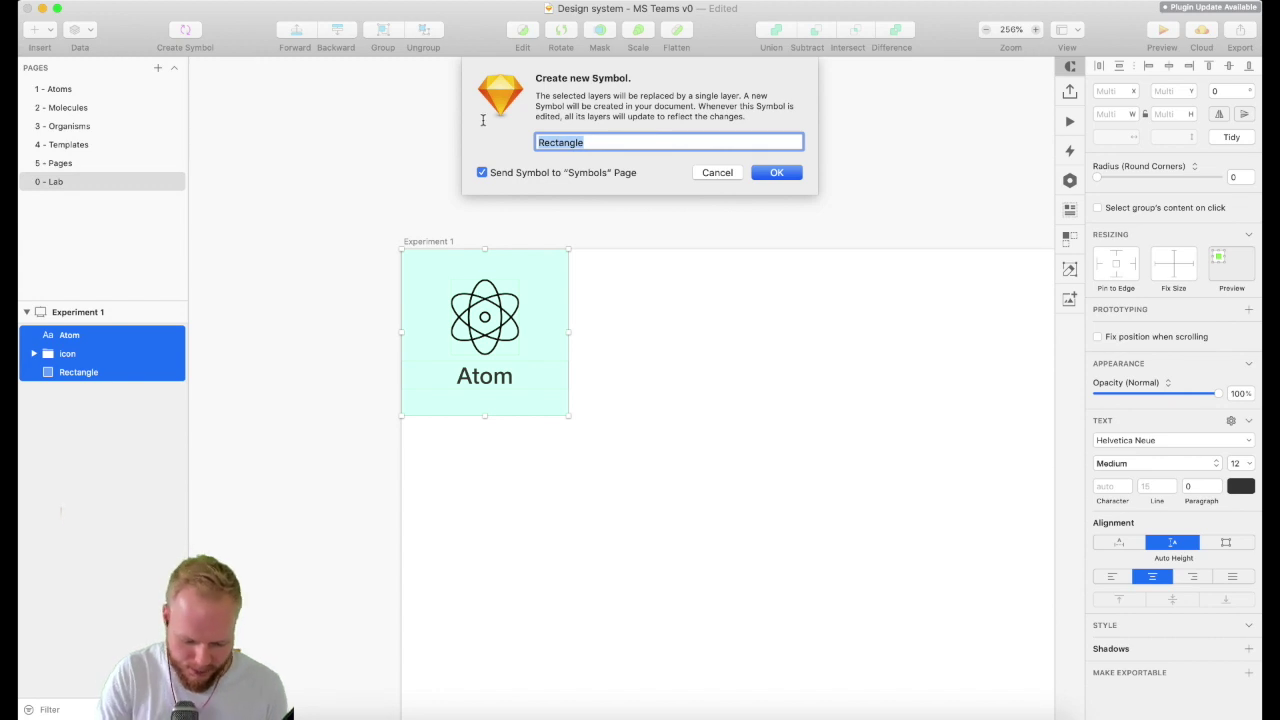
pyautogui.write('Tags')
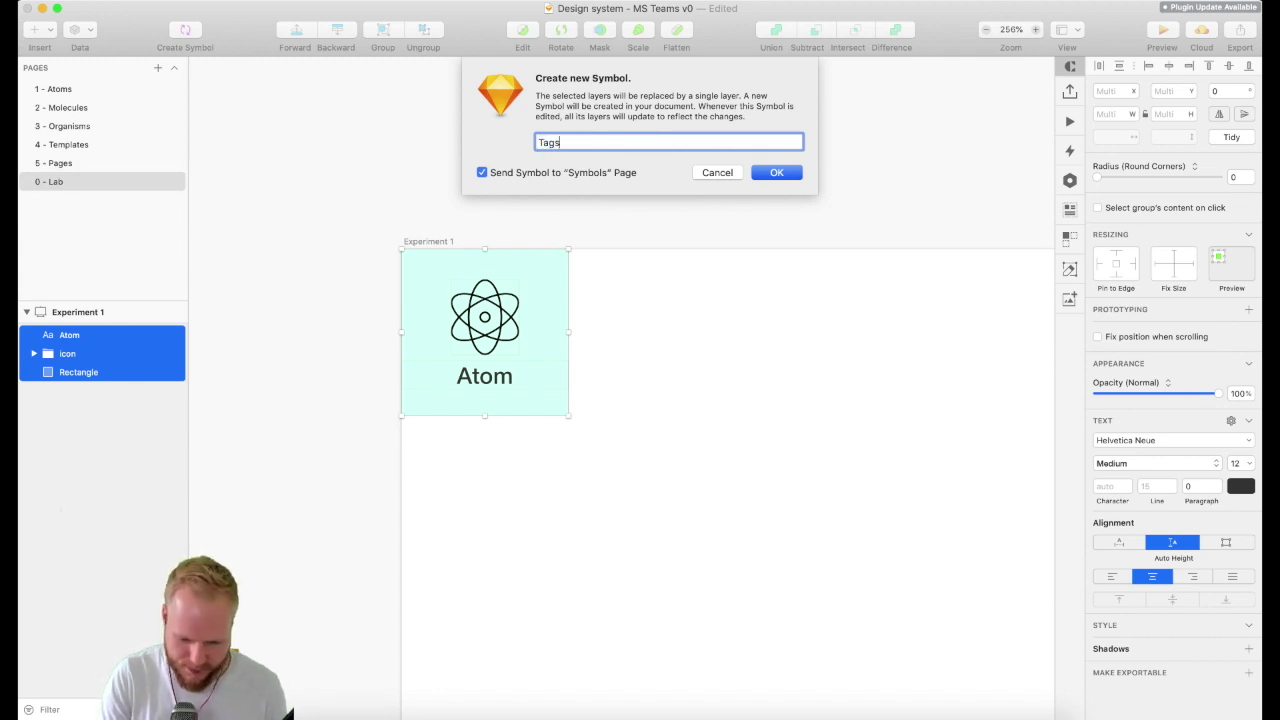
pyautogui.press('BackSpace')
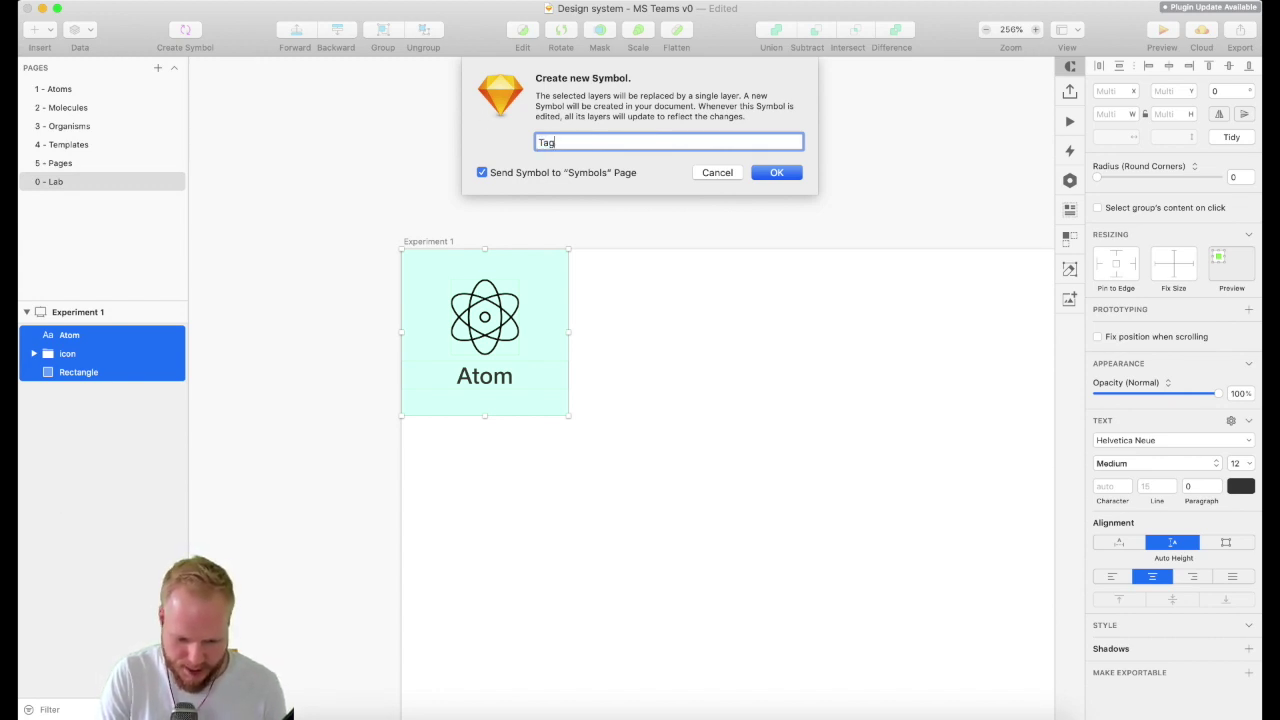
pyautogui.write('/atom')
pyautogui.press('Return')
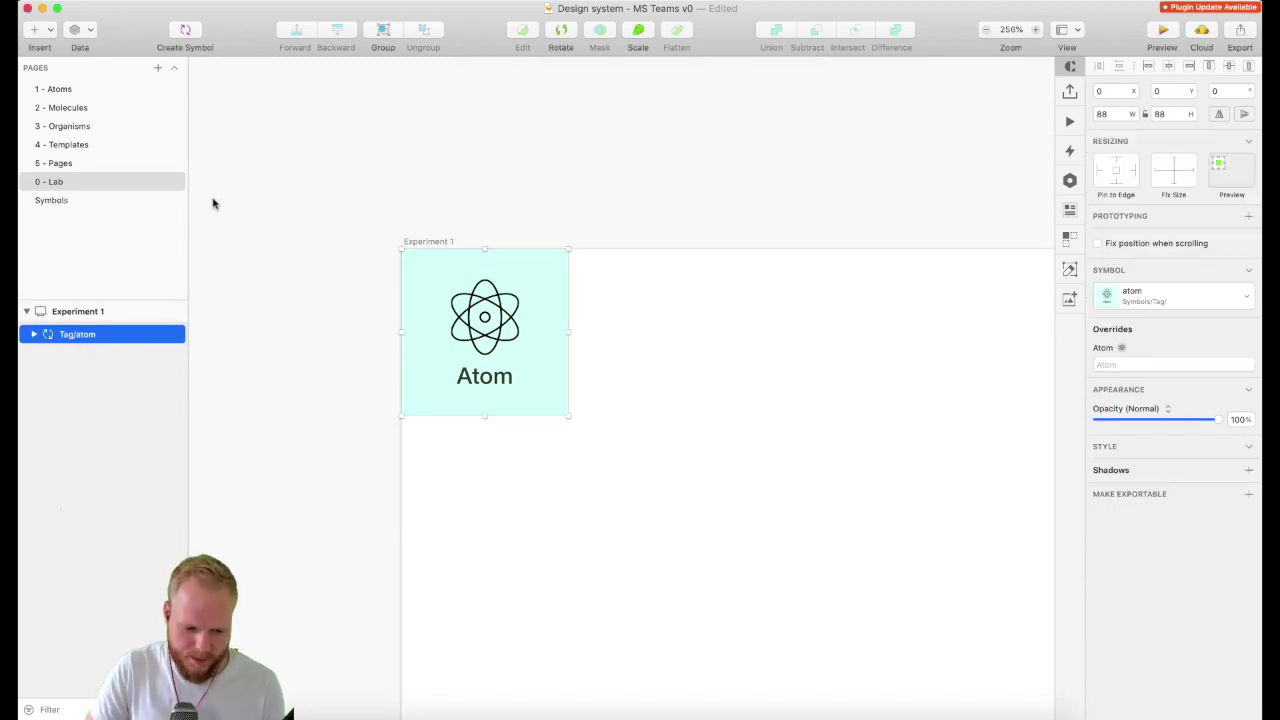
# Duplicate the Tag/atom symbol into a molecule tag and place a molecule icon on it
pyautogui.click(51, 200)
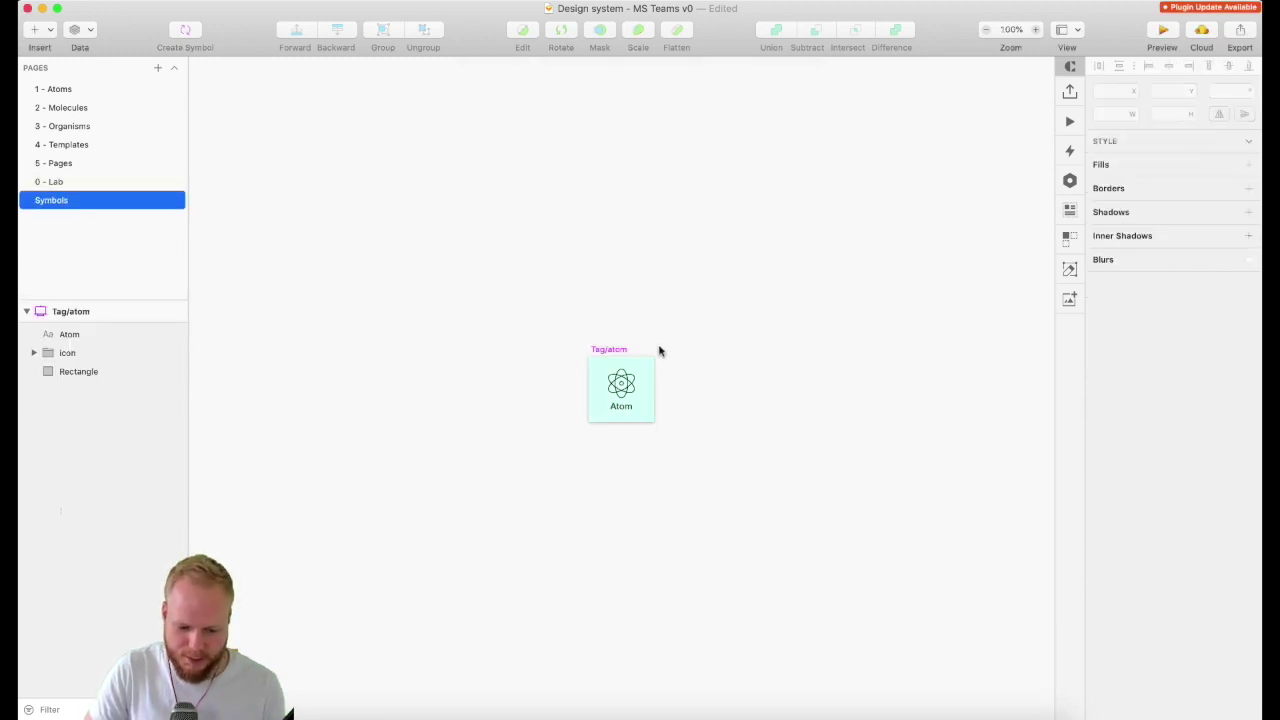
pyautogui.scroll(5, 659, 351)
pyautogui.click(468, 319)
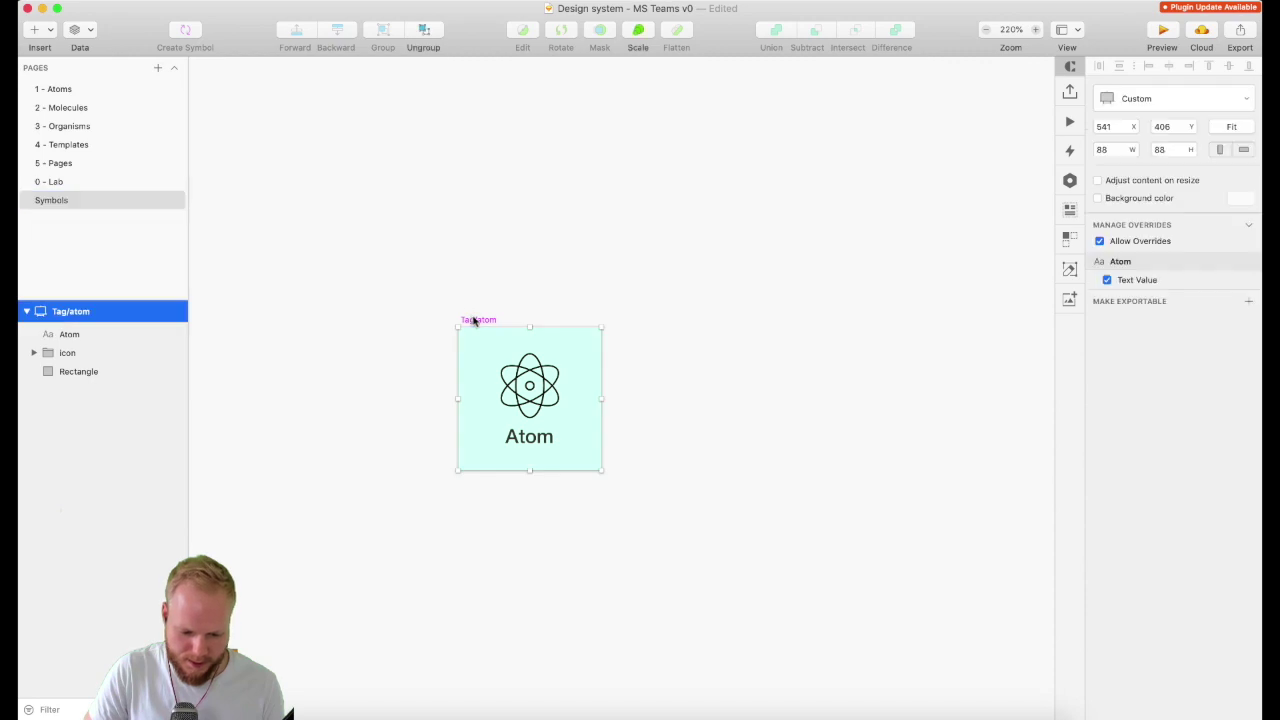
pyautogui.moveTo(468, 321); pyautogui.dragTo(656, 333)
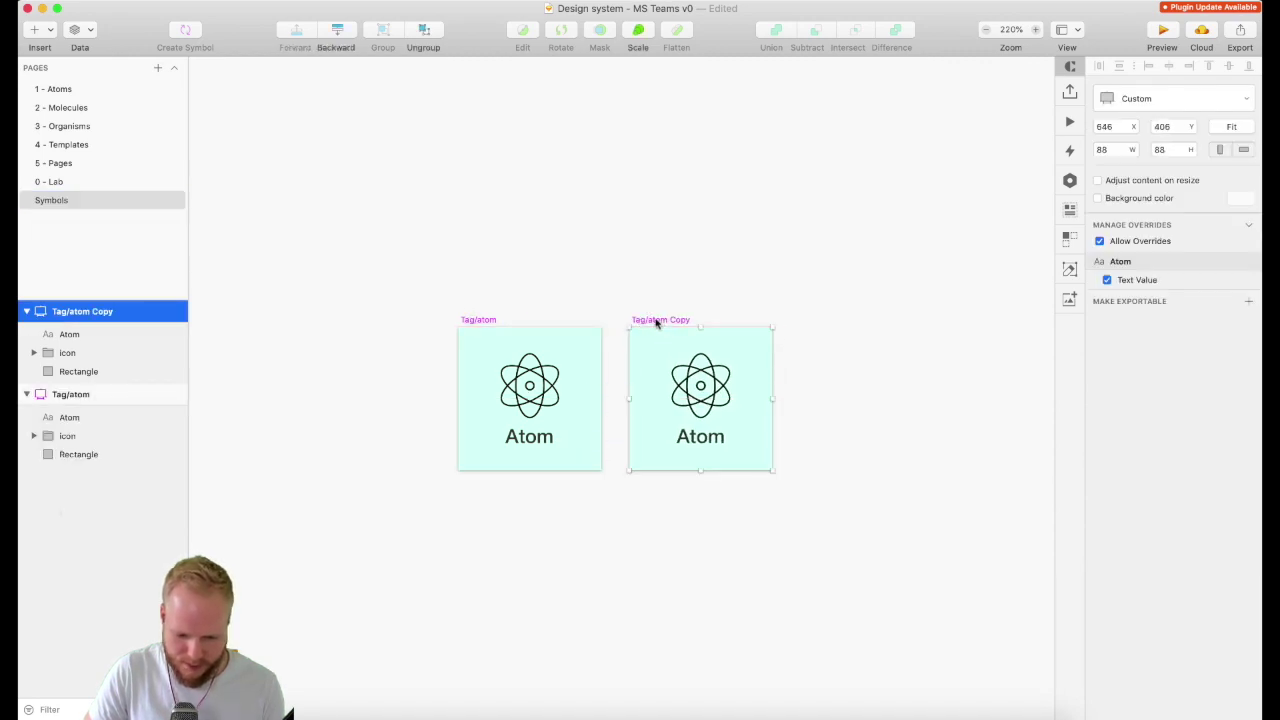
pyautogui.doubleClick(106, 311)
pyautogui.click(63, 312)
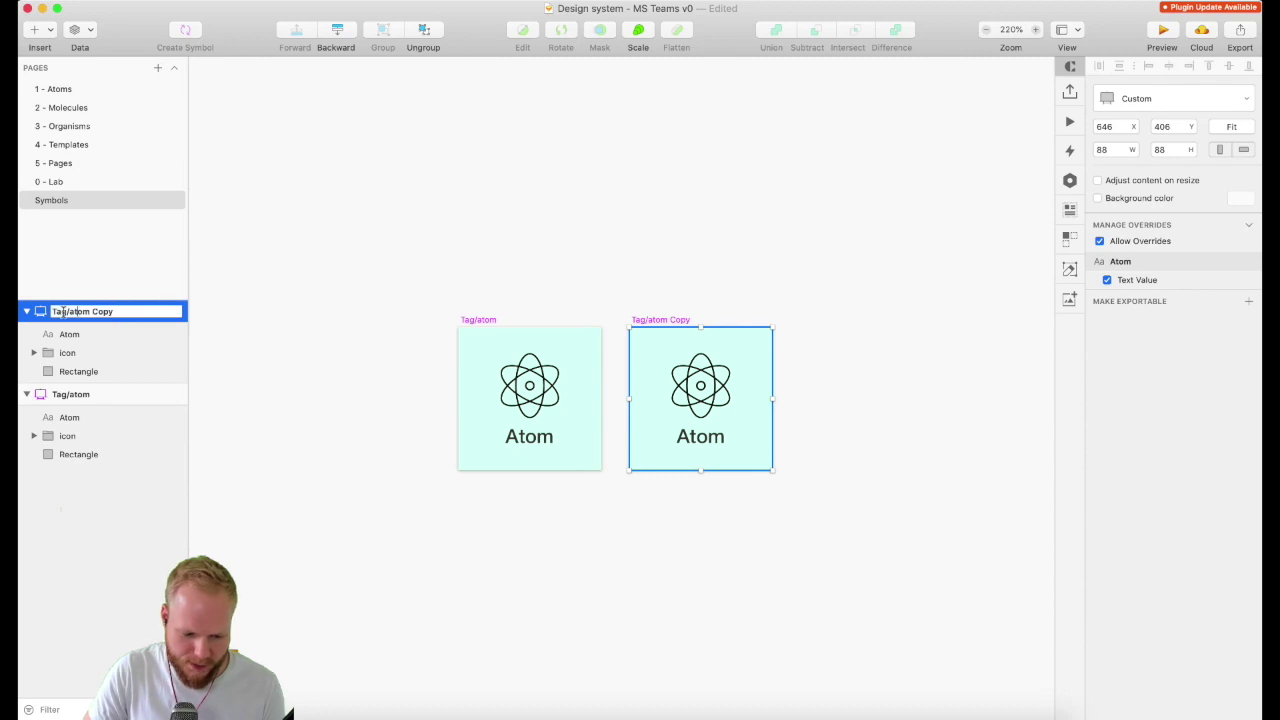
pyautogui.press('shift+super+Right')
pyautogui.write('molecule')
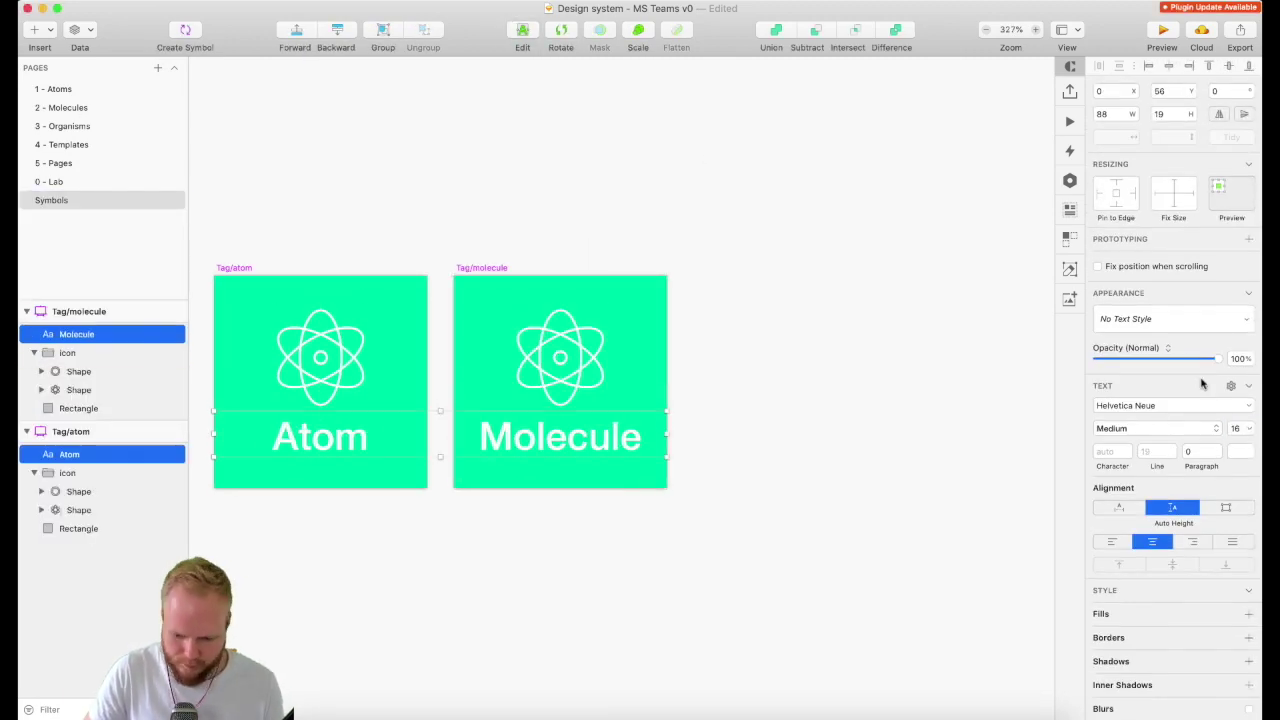
pyautogui.moveTo(1180, 254); pyautogui.dragTo(617, 370)
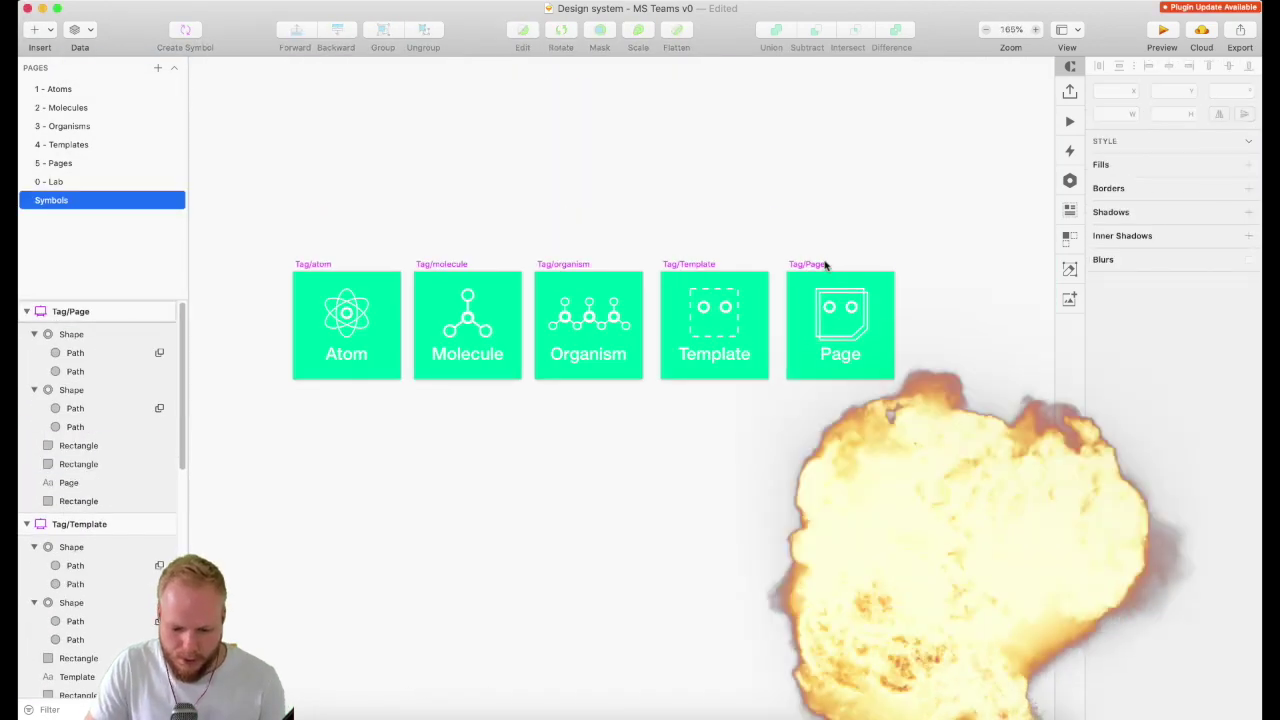
# Duplicate the Tag/Page artboard as Tag/Labs and place a flask icon on it
pyautogui.click(810, 265)
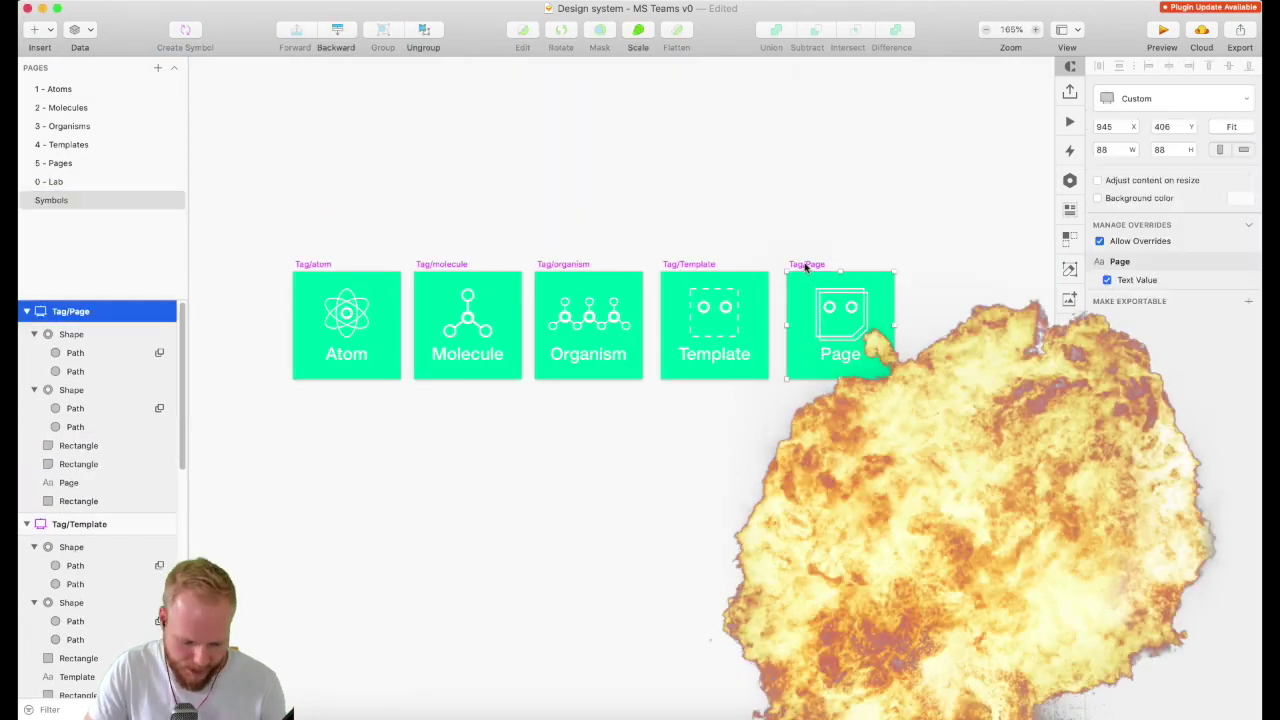
pyautogui.press('super+d')
pyautogui.hscroll(10, 808, 266)
pyautogui.moveTo(594, 329); pyautogui.dragTo(487, 328)
pyautogui.hscroll(-5, 624, 330)
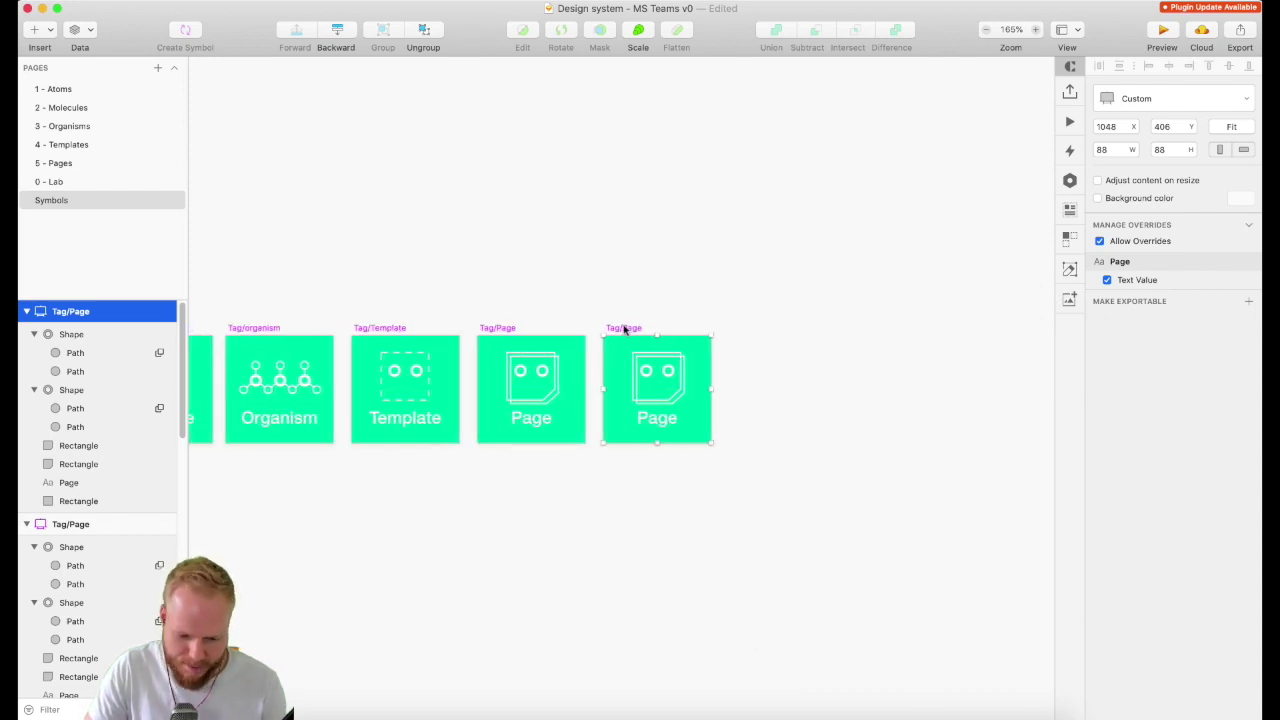
pyautogui.doubleClick(96, 312)
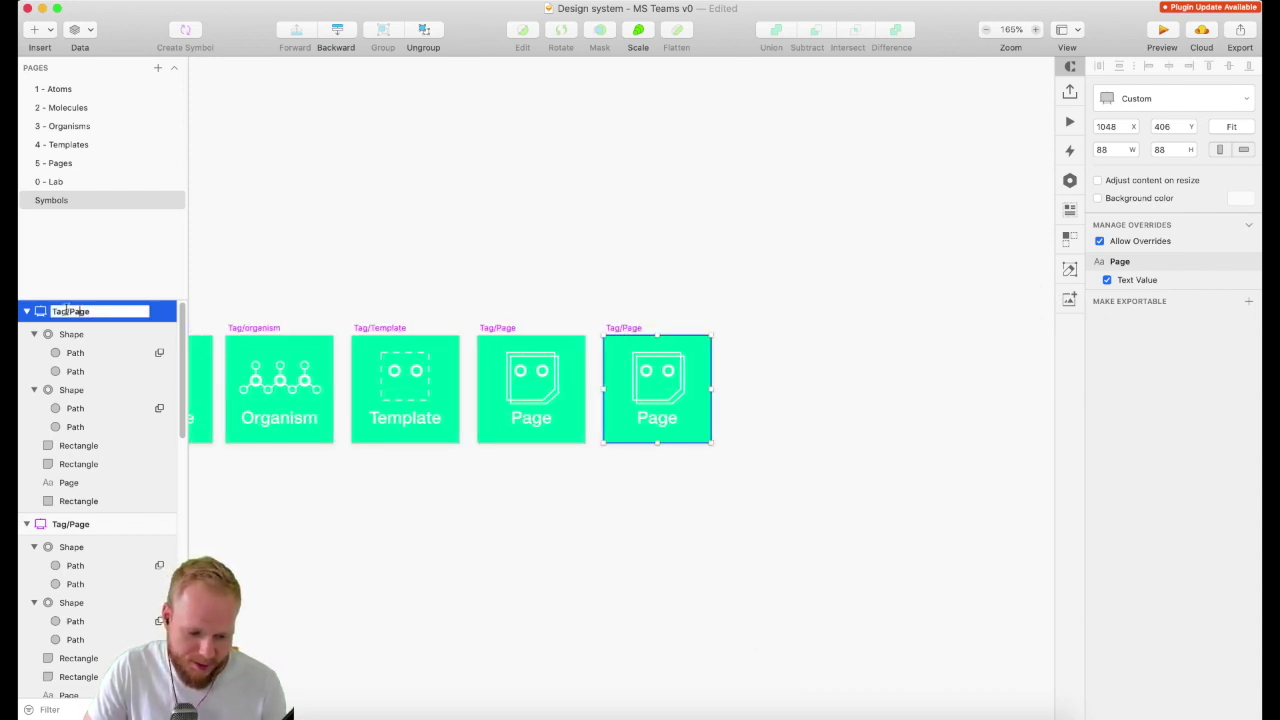
pyautogui.write('Tag/Labs')
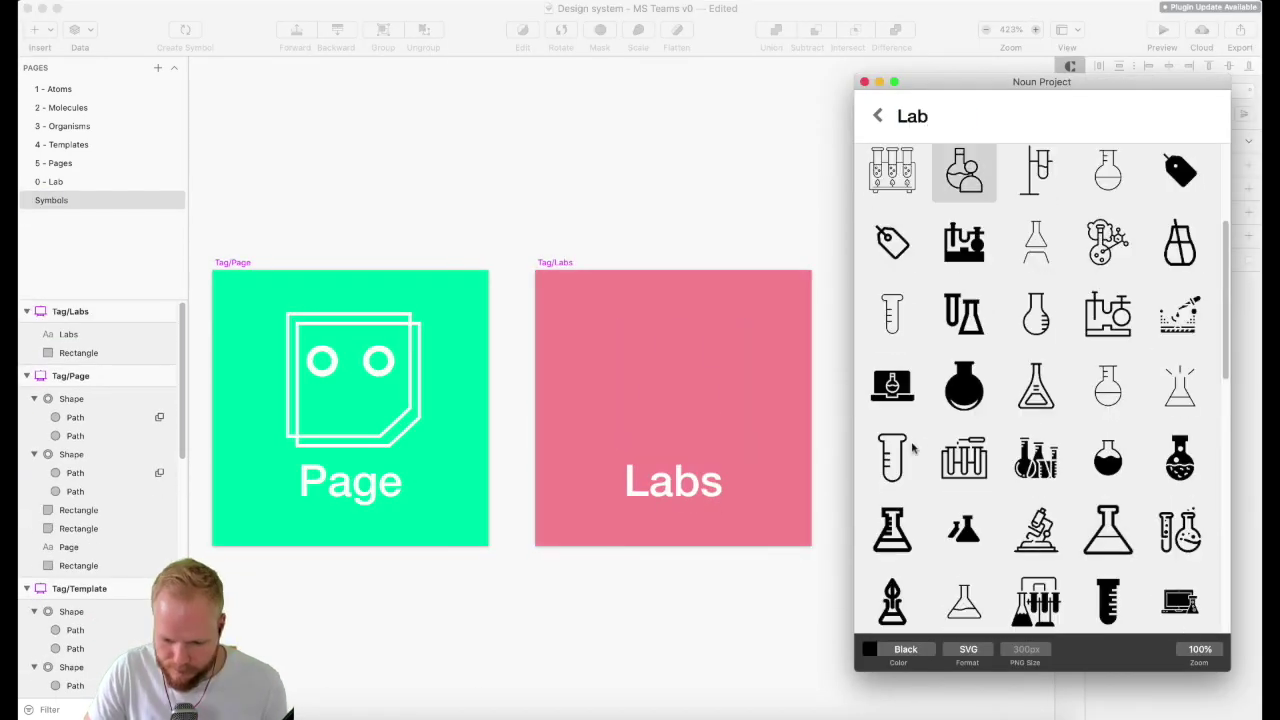
pyautogui.moveTo(1036, 313); pyautogui.dragTo(677, 366)
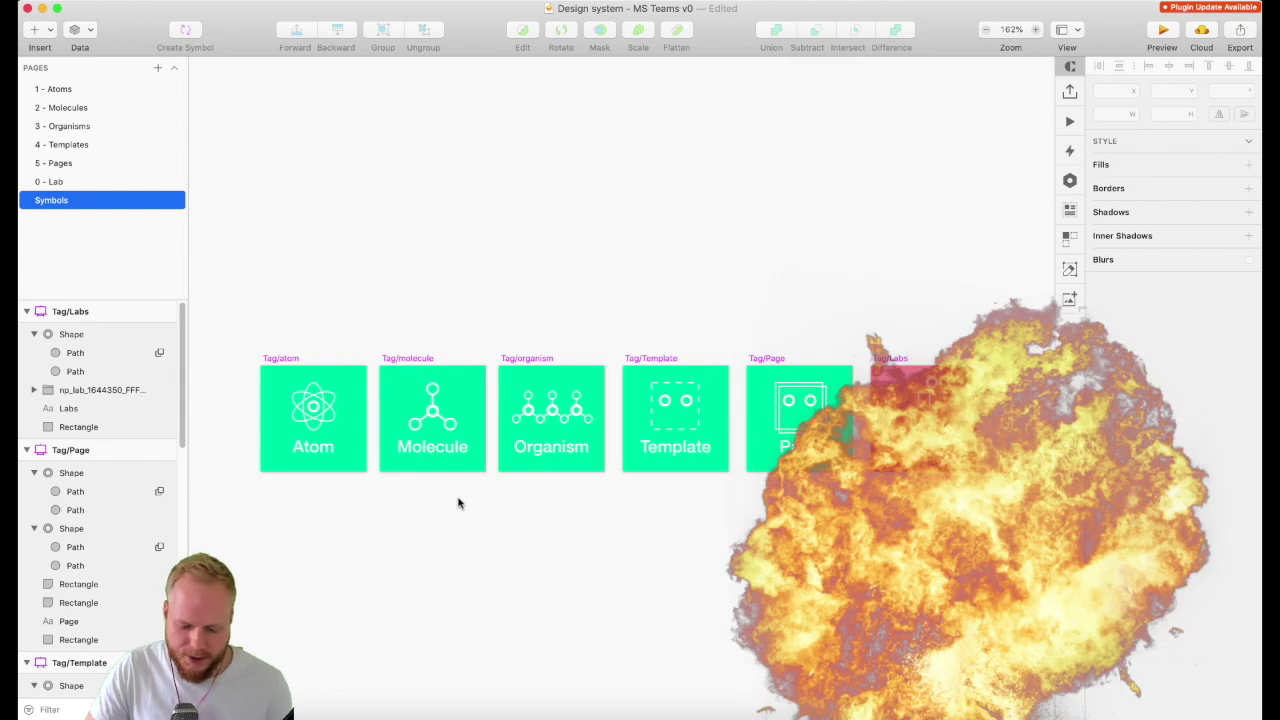
pyautogui.press('super+1')
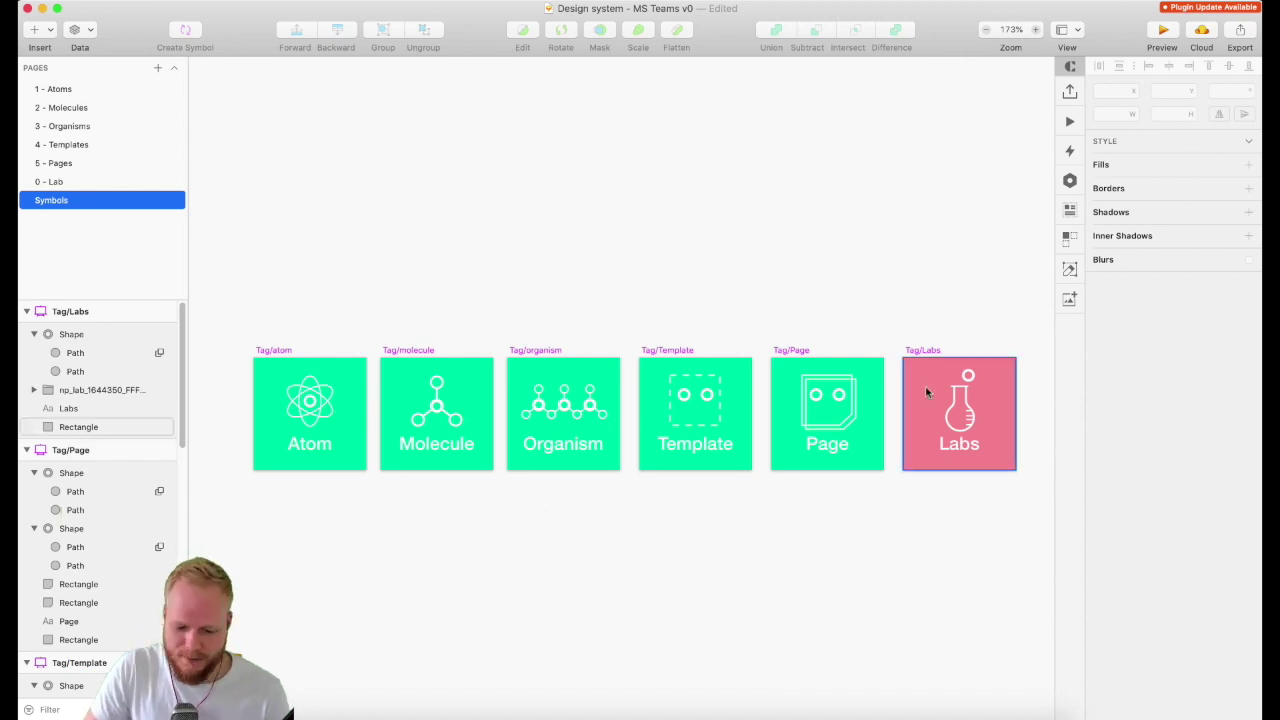
# Check that the 2 - Molecules and 4 - Templates pages are empty, then return to 0 - Lab
pyautogui.press('pageup')
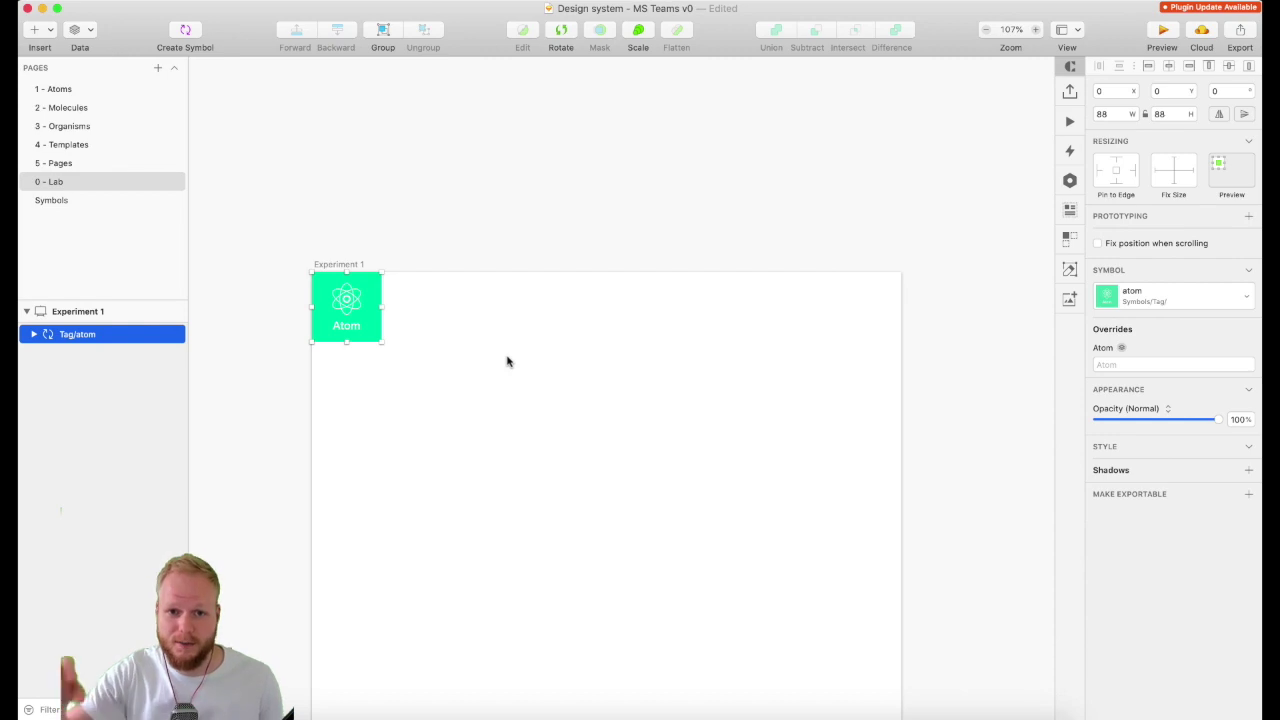
pyautogui.click(55, 109)
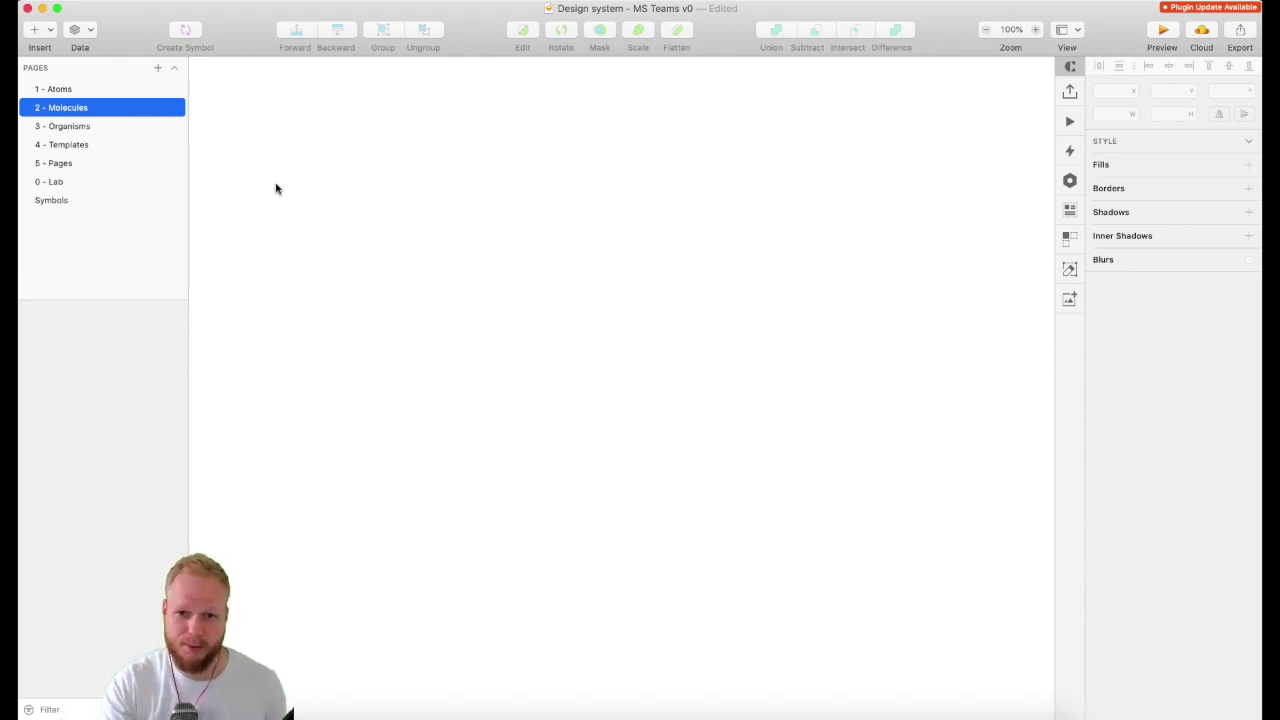
pyautogui.click(74, 151)
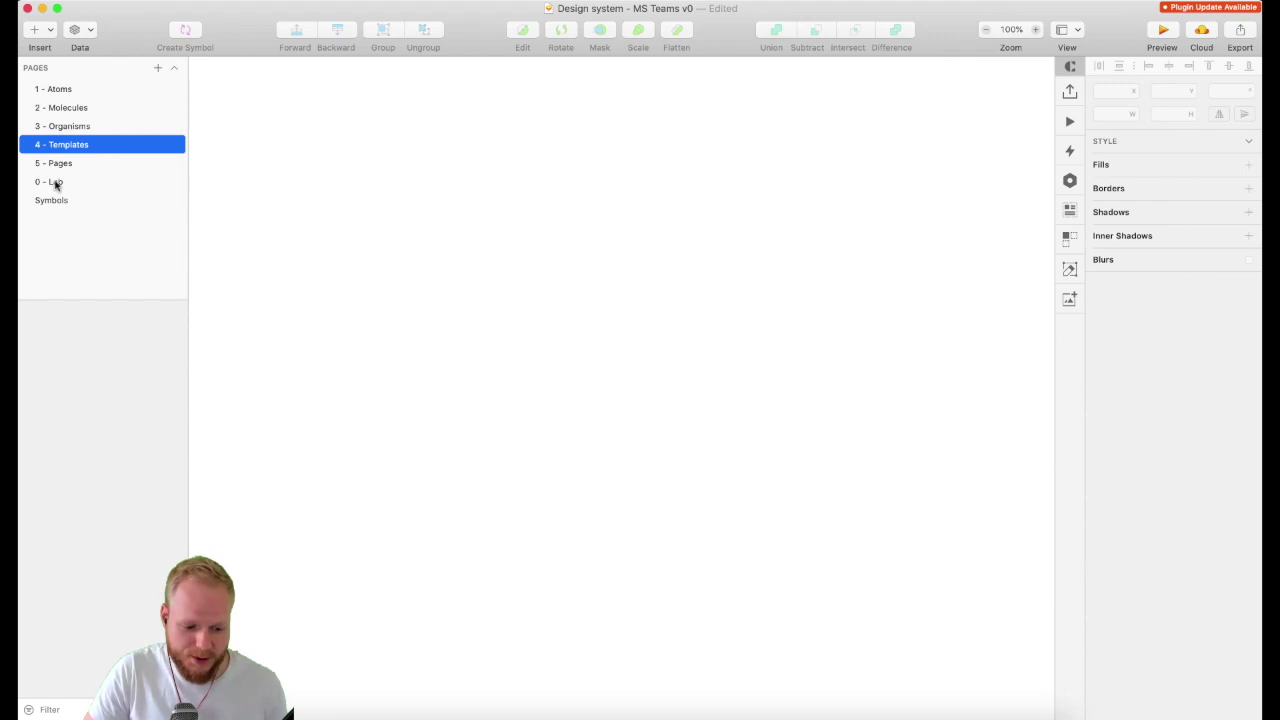
pyautogui.click(56, 183)
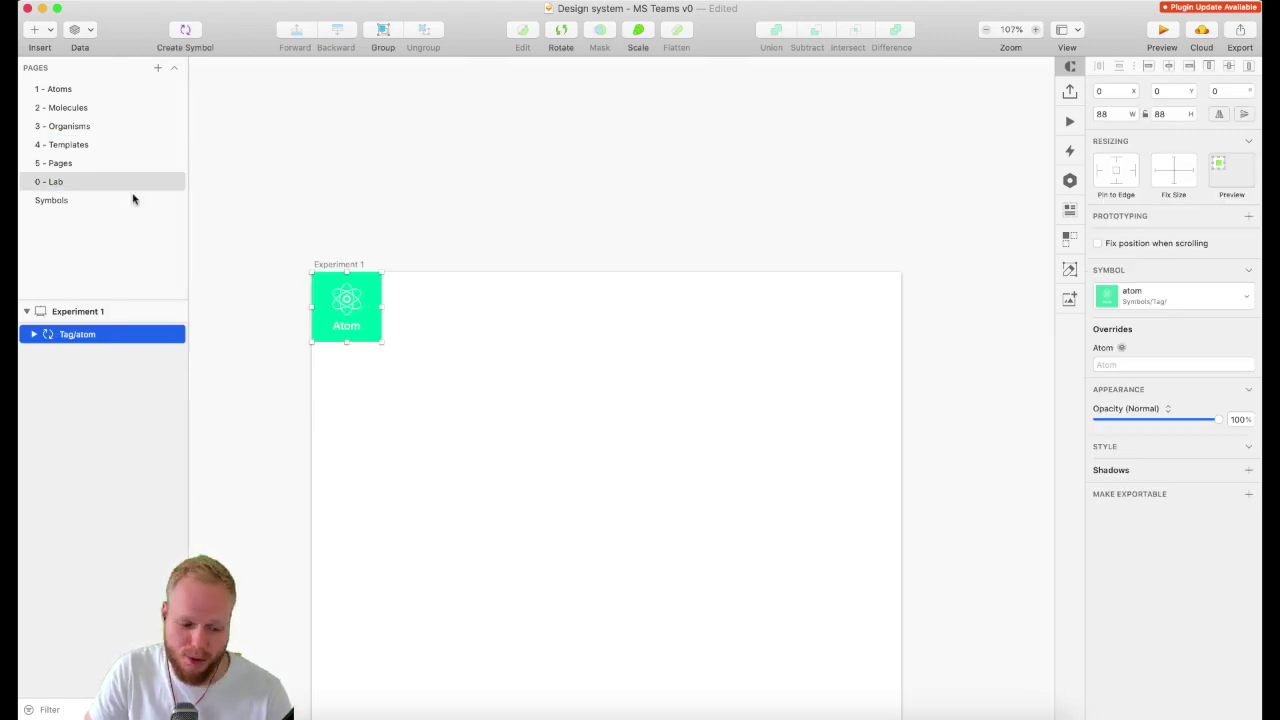
# Swap the Experiment 1 artboard's atom tag for the Tag/Labs symbol
pyautogui.click(1190, 298)
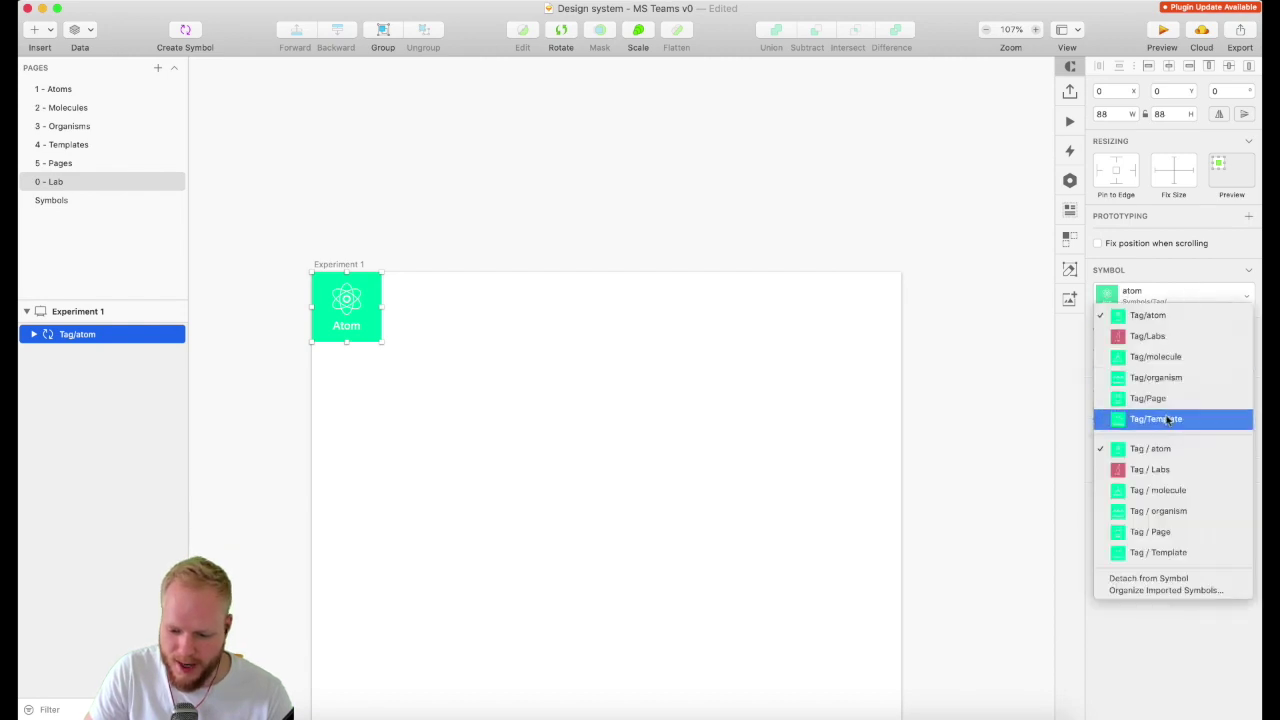
pyautogui.click(1171, 336)
pyautogui.click(300, 227)
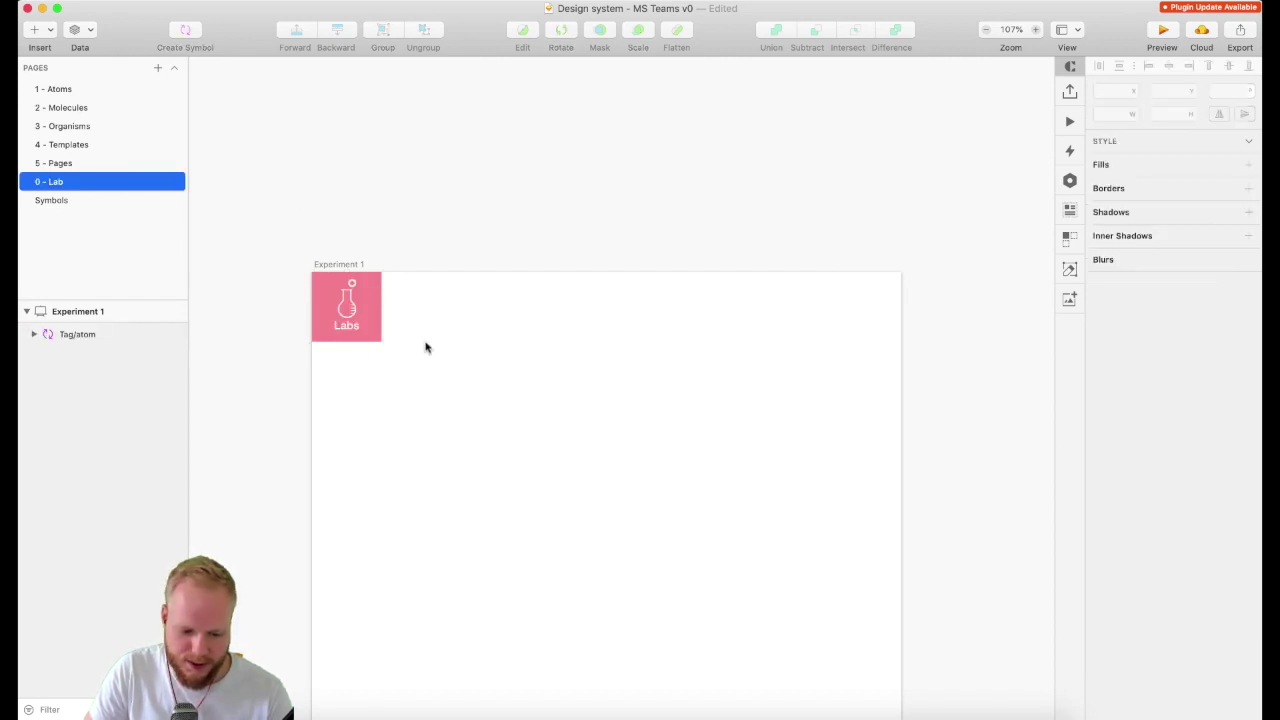
pyautogui.scroll(-2, 400, 342)
pyautogui.scroll(-2, 400, 342)
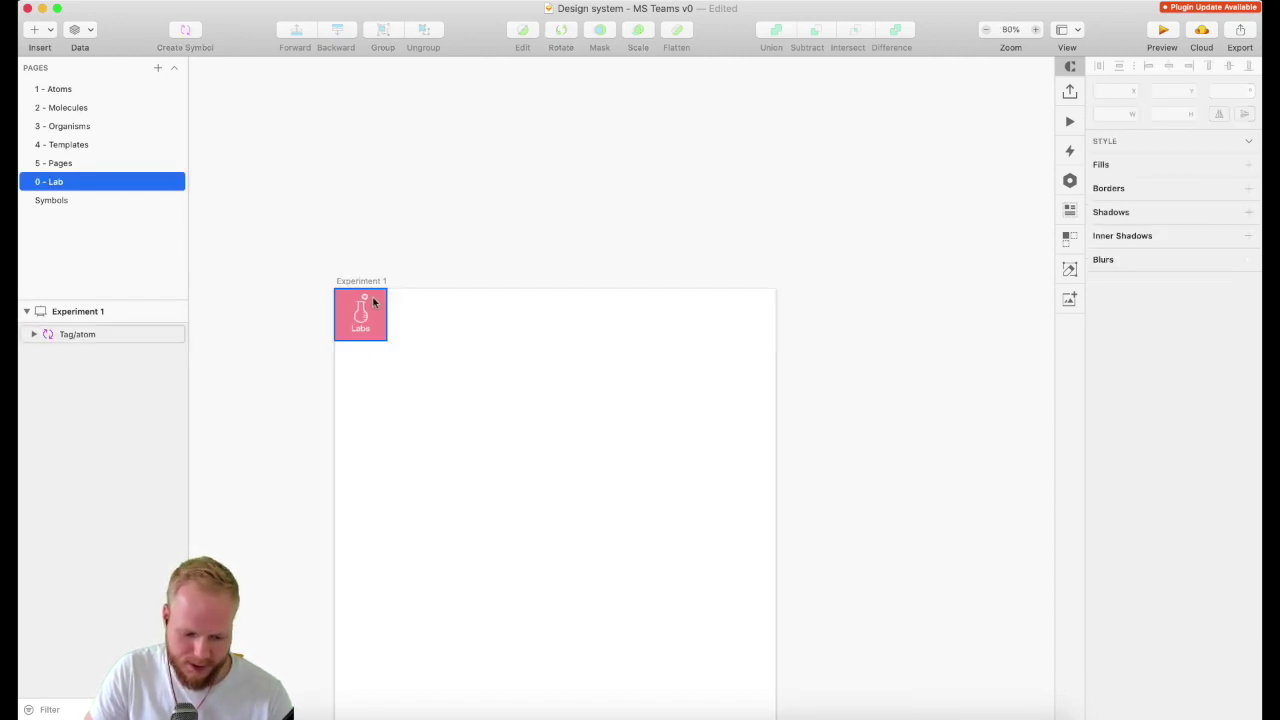
pyautogui.click(383, 335)
pyautogui.press('Escape')
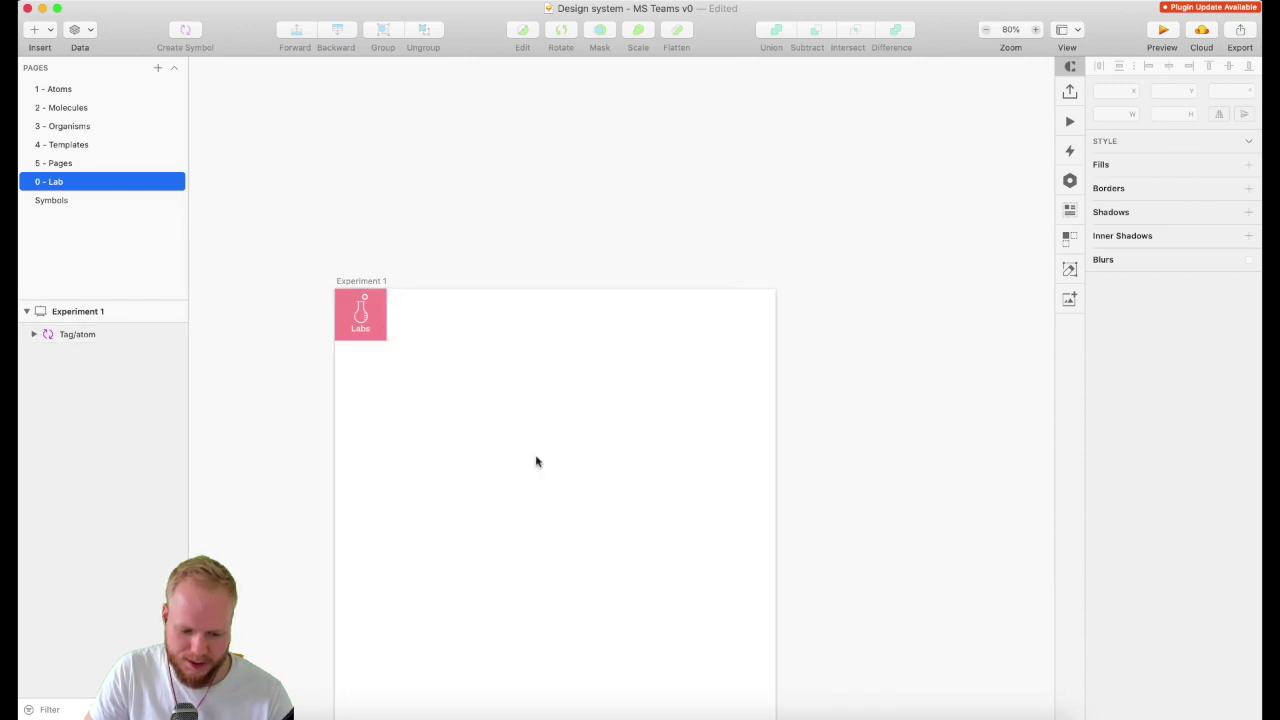
pyautogui.scroll(-3, 637, 494)
pyautogui.scroll(2, 368, 277)
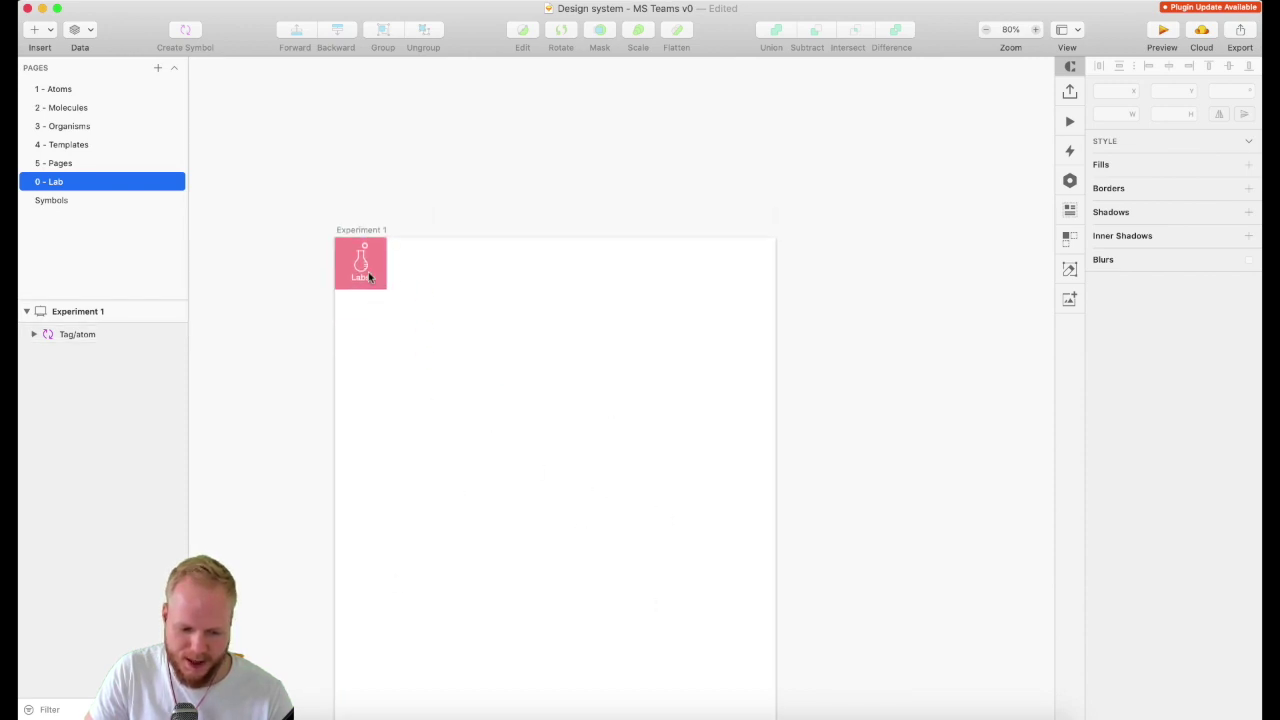
# Add a dark grey text heading reading 'where ideas happen' beside the Labs tag
pyautogui.click(38, 29)
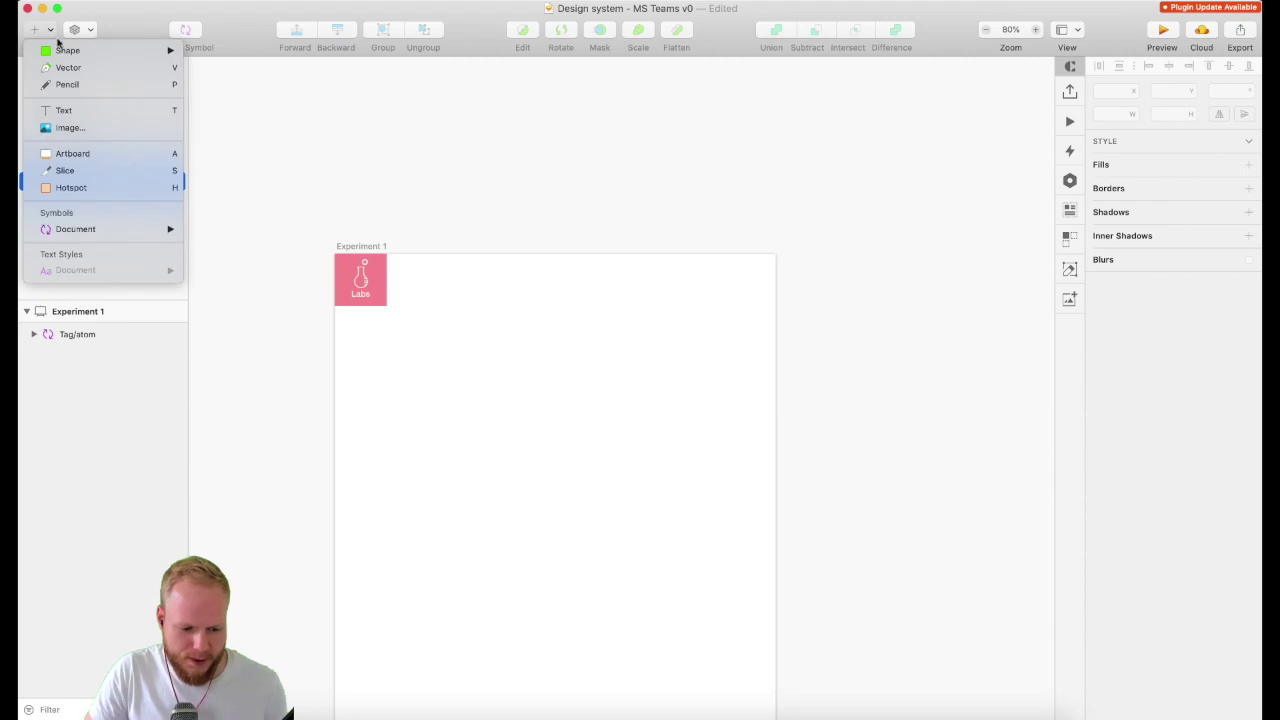
pyautogui.click(85, 112)
pyautogui.scroll(5, 372, 270)
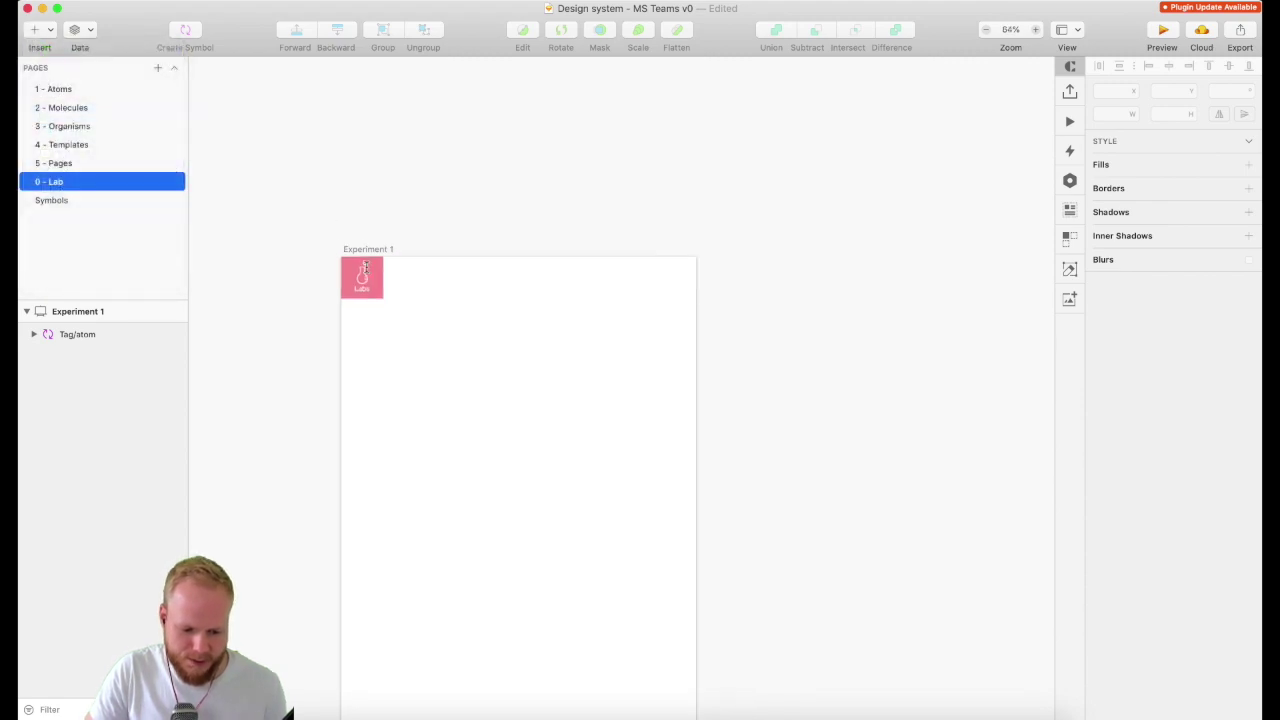
pyautogui.click(440, 294)
pyautogui.press('BackSpace')
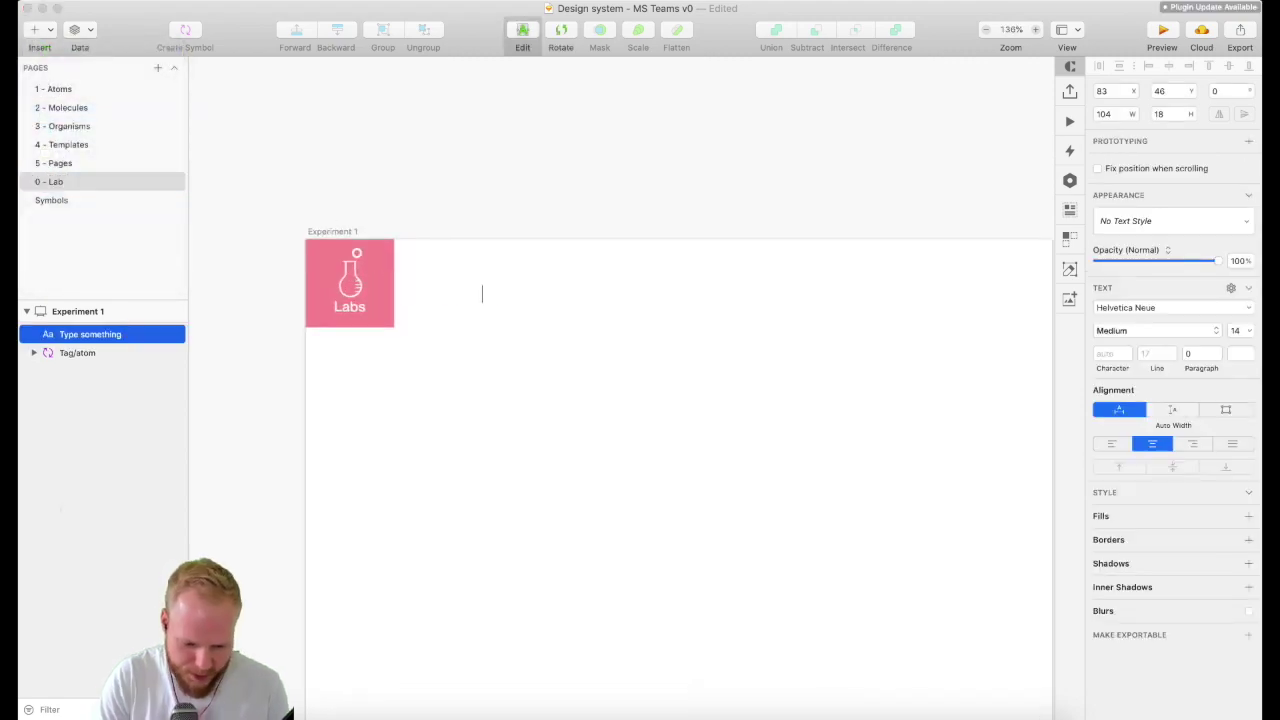
pyautogui.write('where ideas happen')
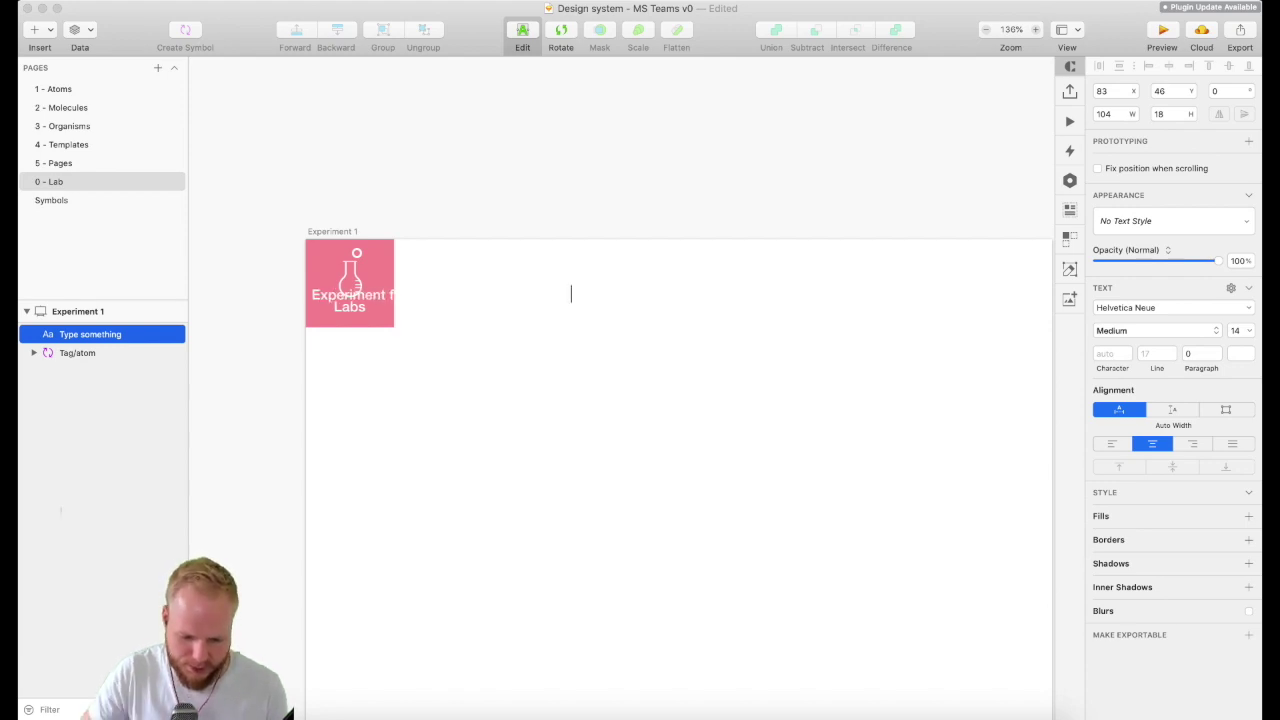
pyautogui.press('super+a')
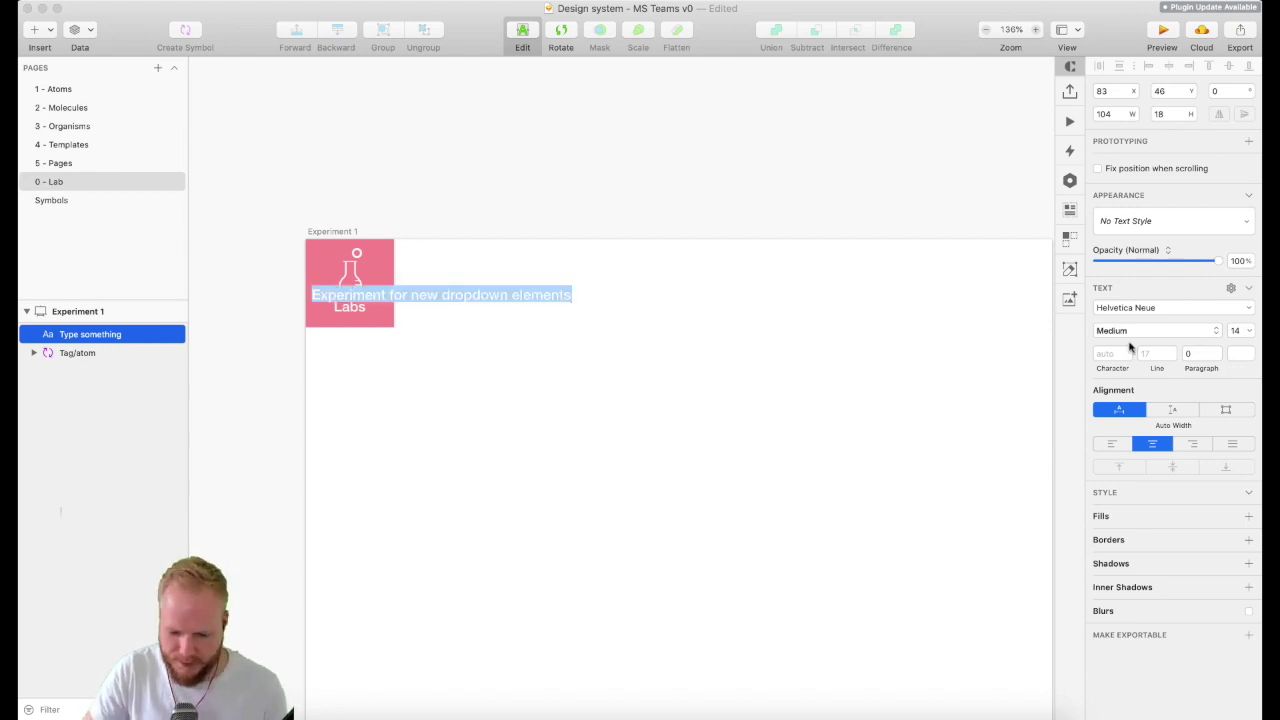
pyautogui.click(1240, 353)
pyautogui.click(1099, 478)
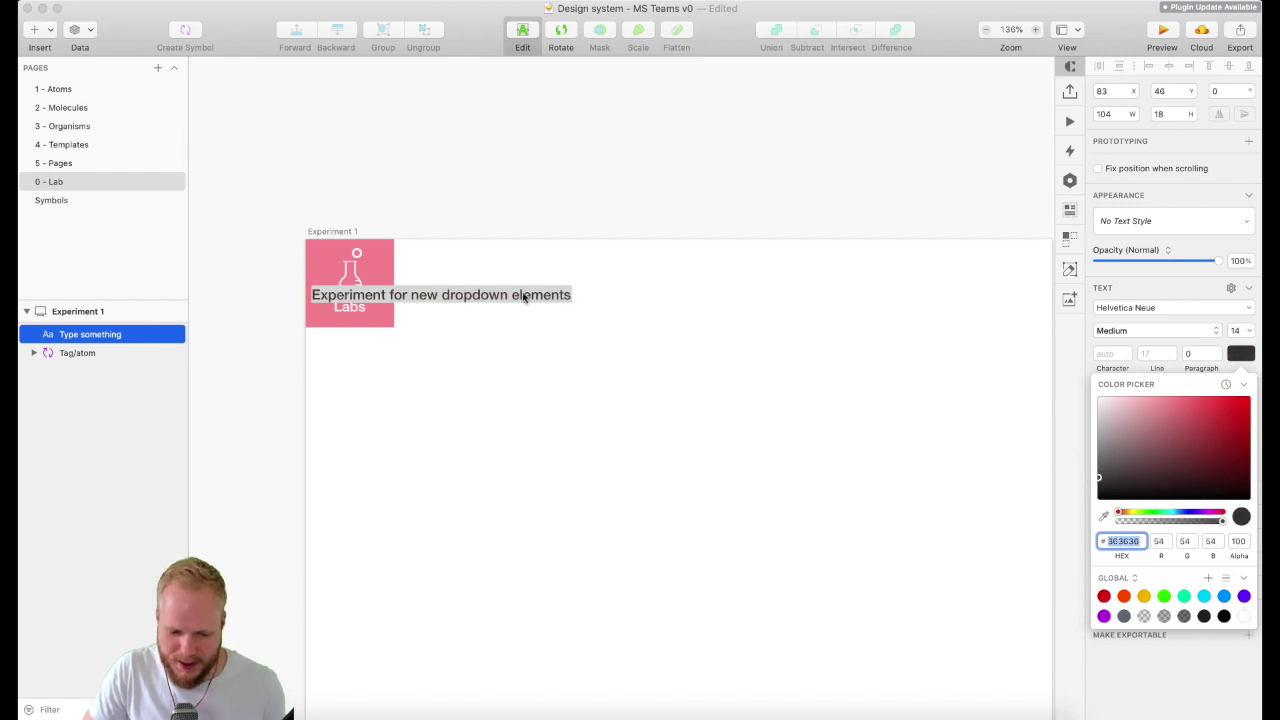
pyautogui.press('Escape')
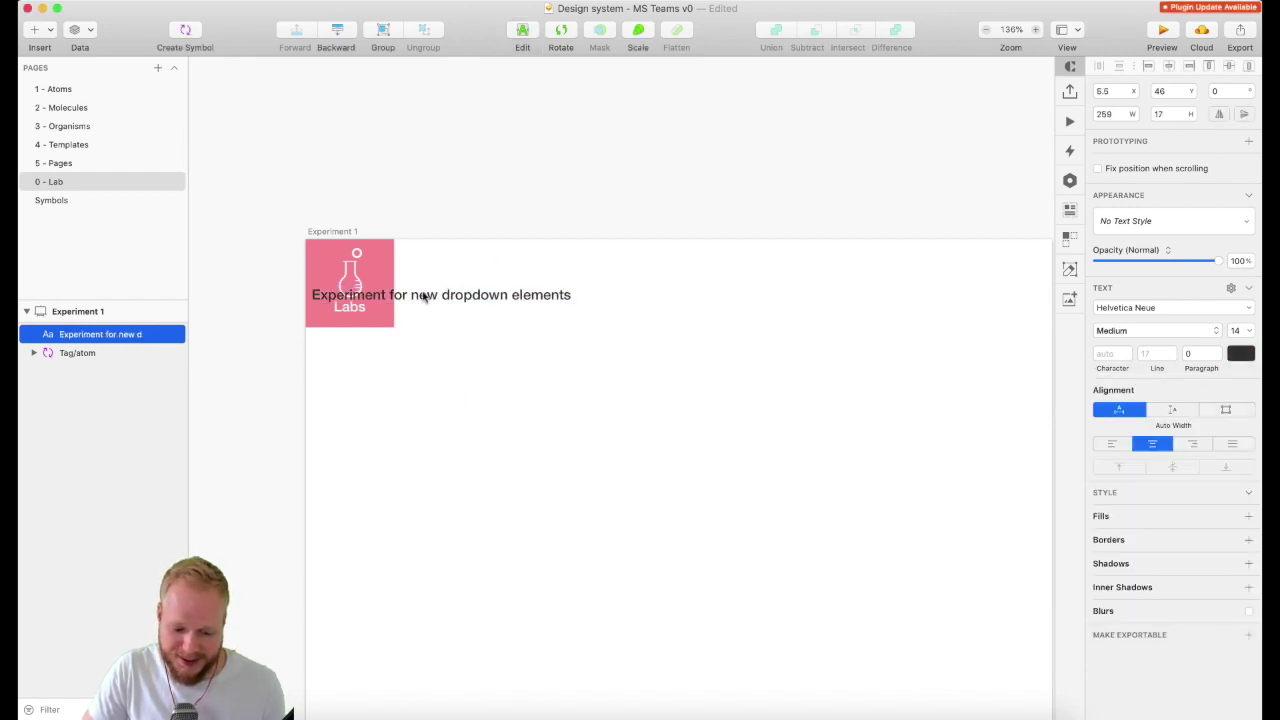
# Move the heading to the right of the tag and set it to Segoe UI, size 24
pyautogui.moveTo(424, 297); pyautogui.dragTo(532, 289)
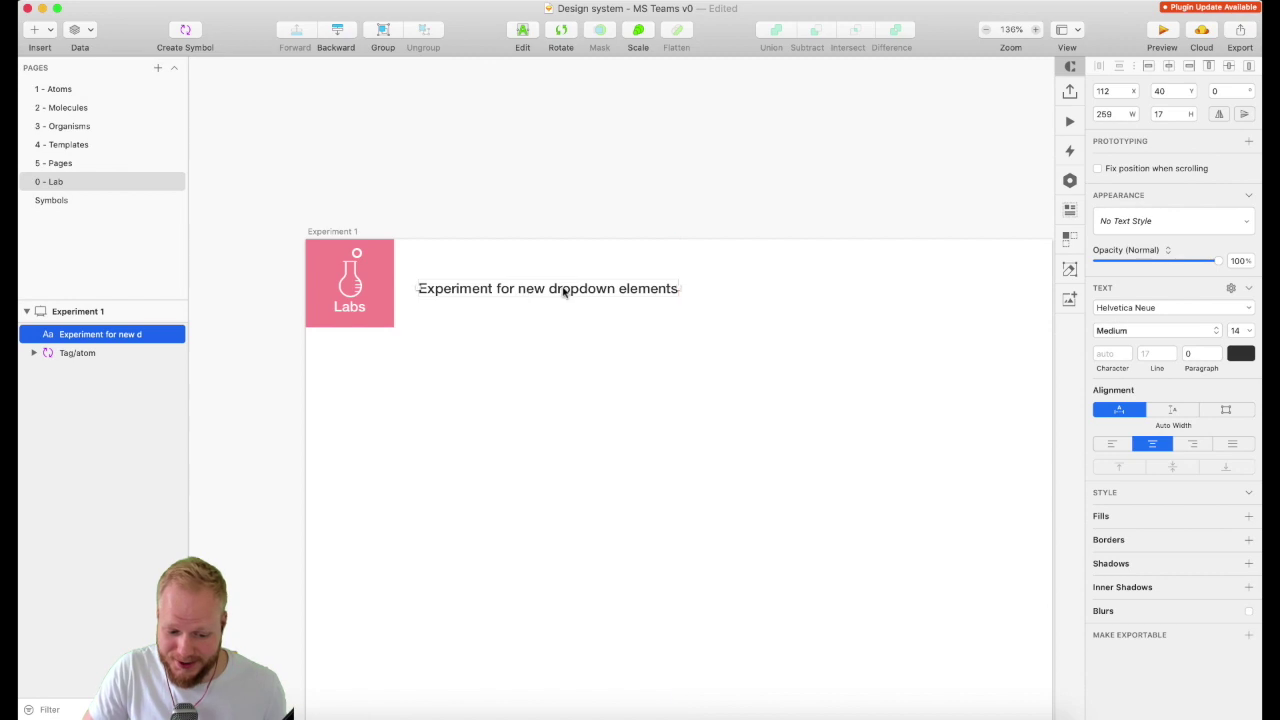
pyautogui.click(1235, 330)
pyautogui.write('24')
pyautogui.press('Return')
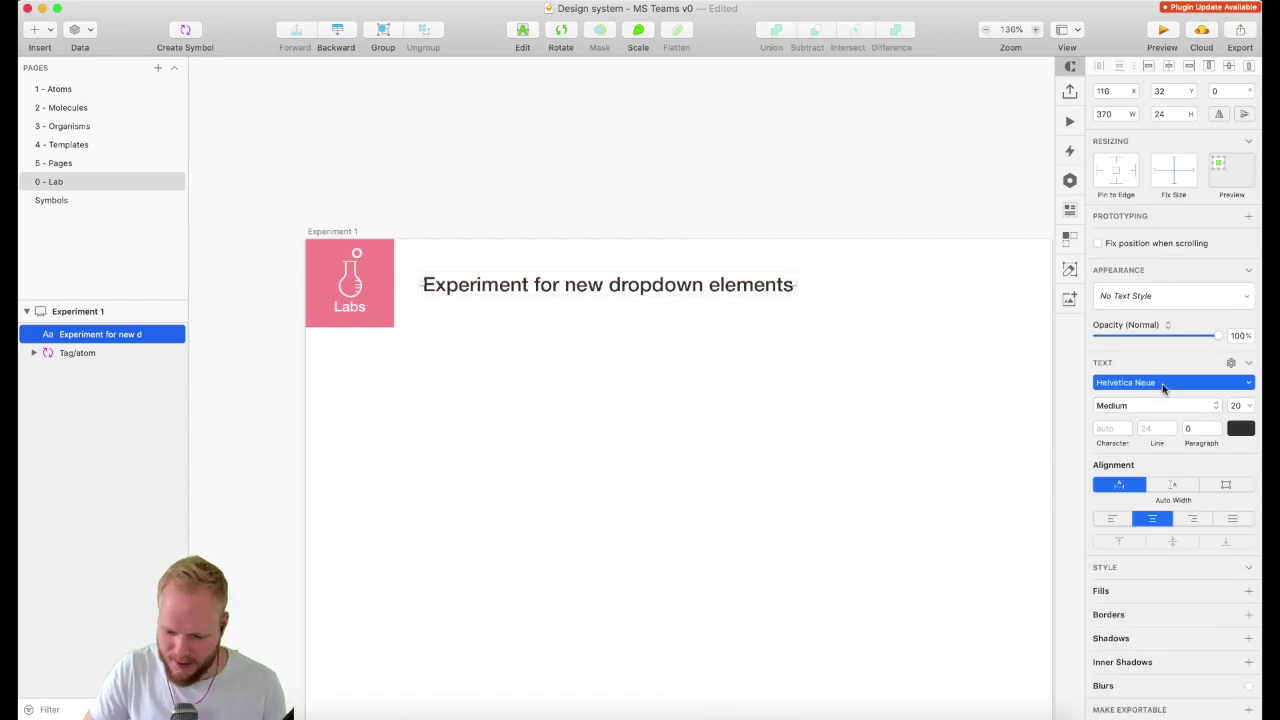
pyautogui.click(735, 360)
pyautogui.scroll(-2, 735, 360)
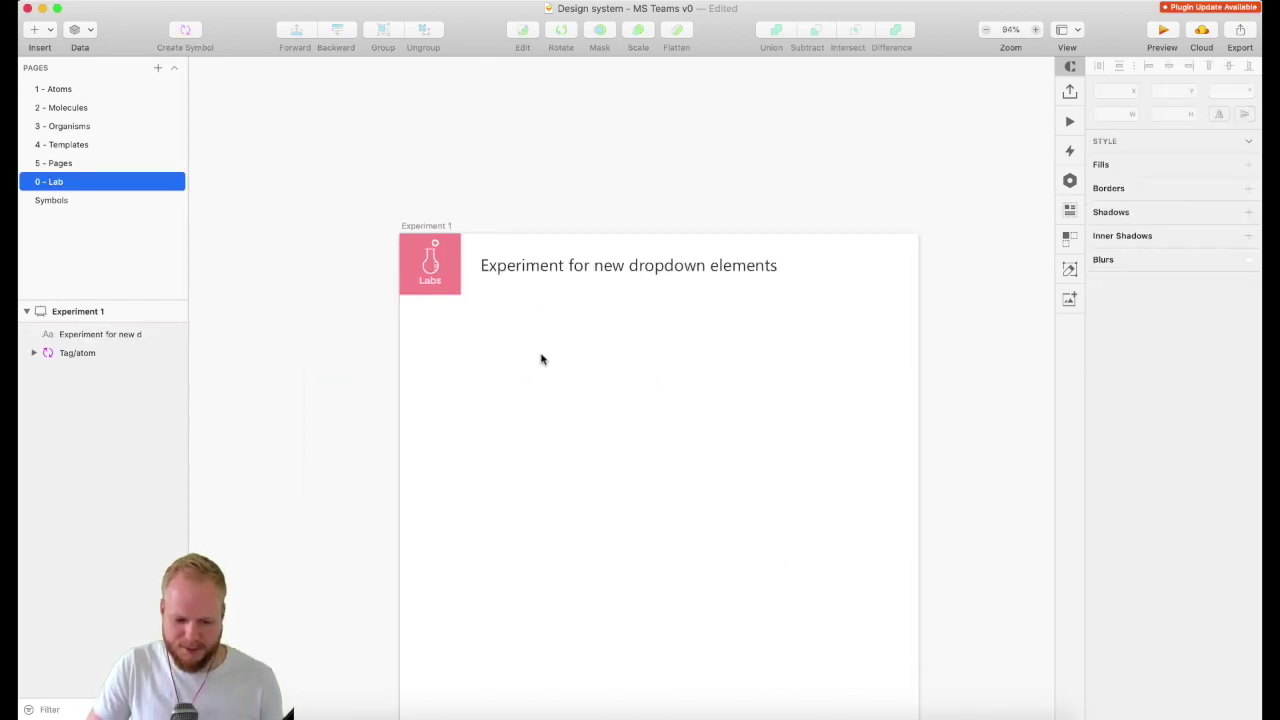
# Swap the tag on the 5 - Pages artboard to the Page symbol
pyautogui.click(439, 227)
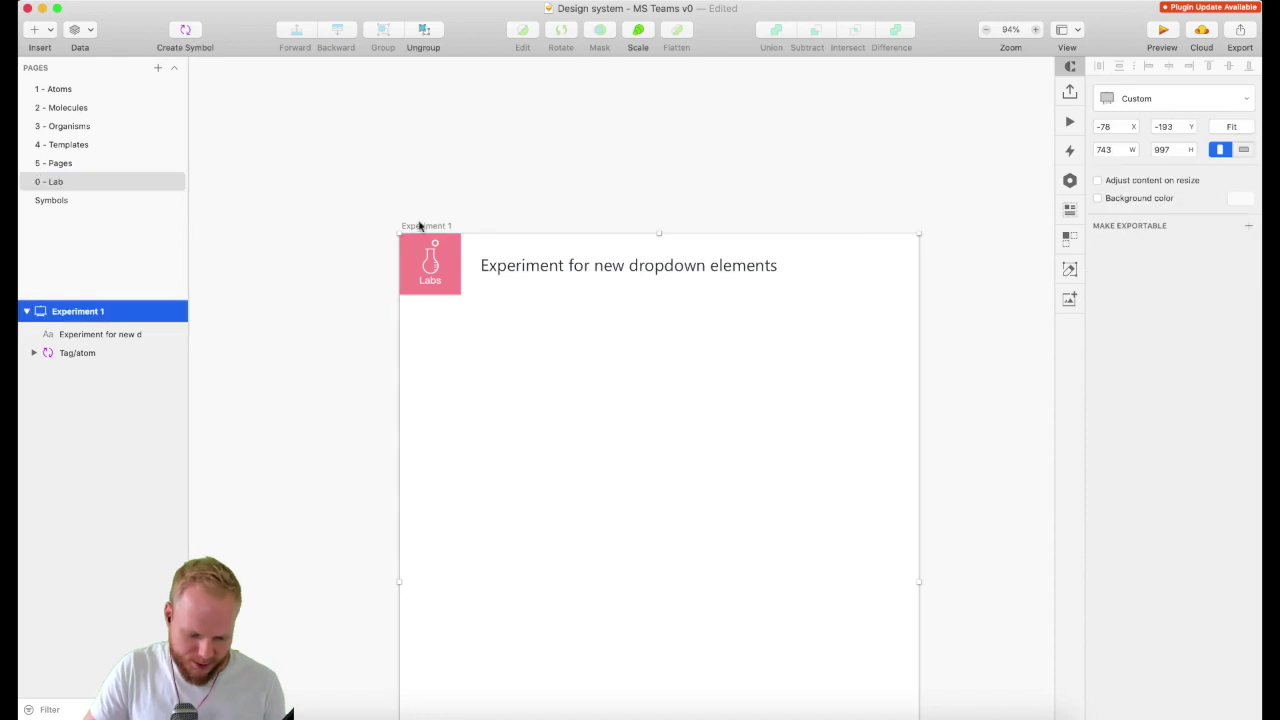
pyautogui.click(66, 163)
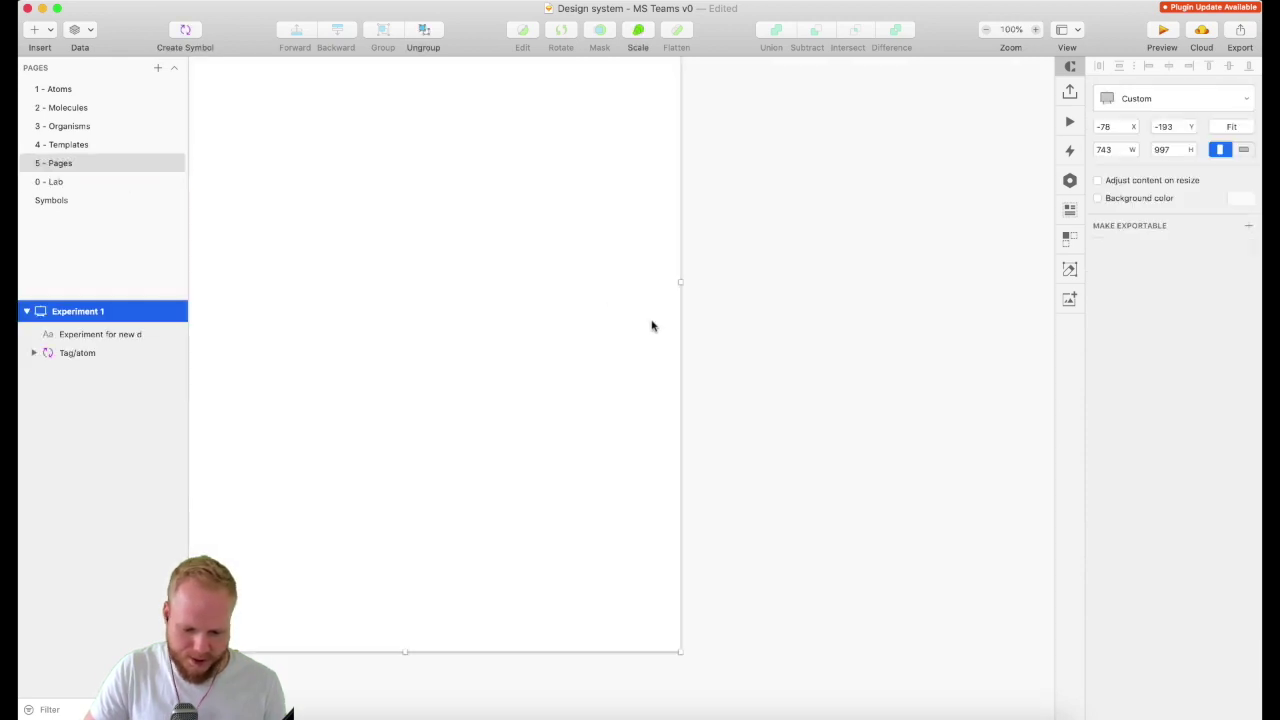
pyautogui.click(412, 227)
pyautogui.click(1172, 295)
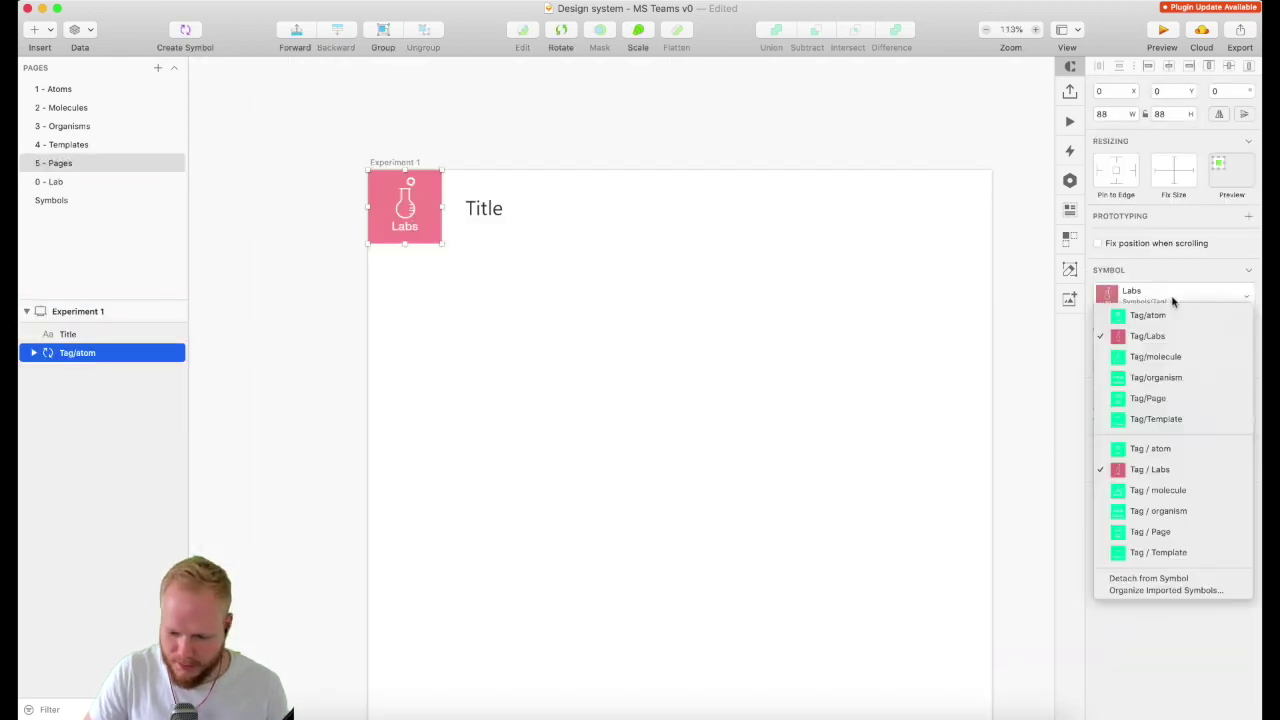
pyautogui.click(1150, 398)
pyautogui.click(506, 120)
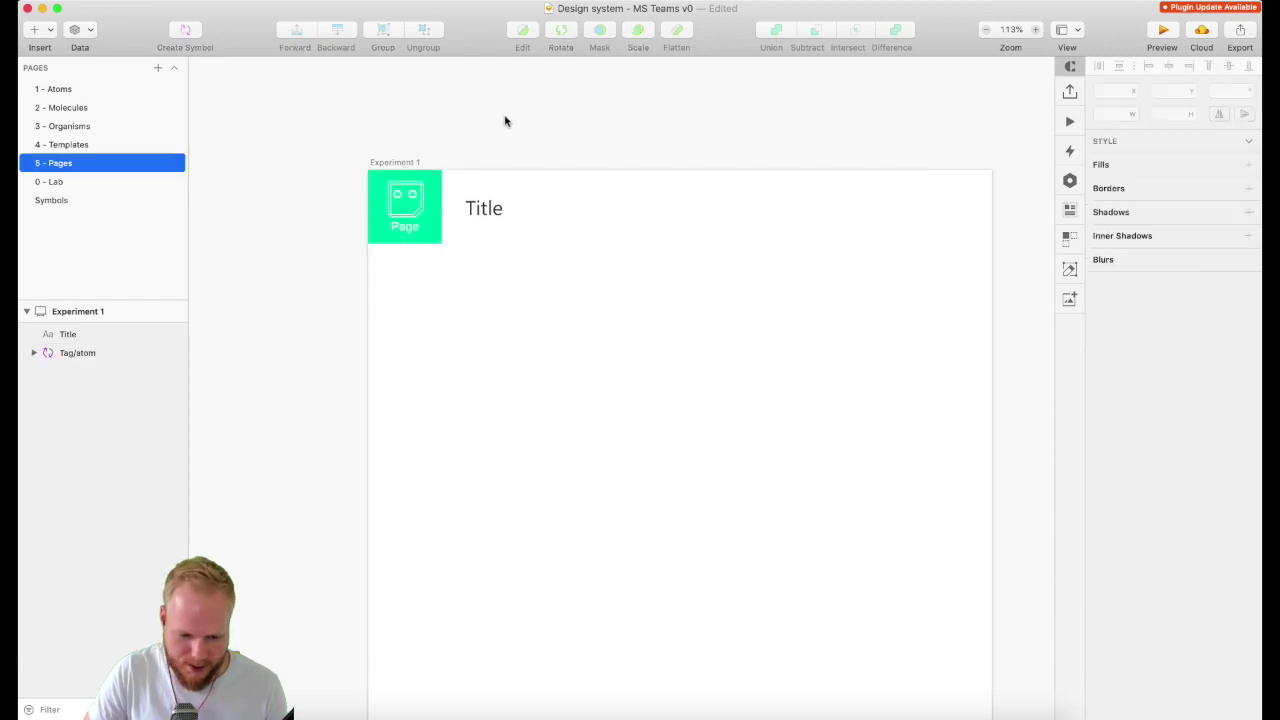
# Swap the tag on the 4 - Templates artboard to the Template symbol
pyautogui.click(393, 163)
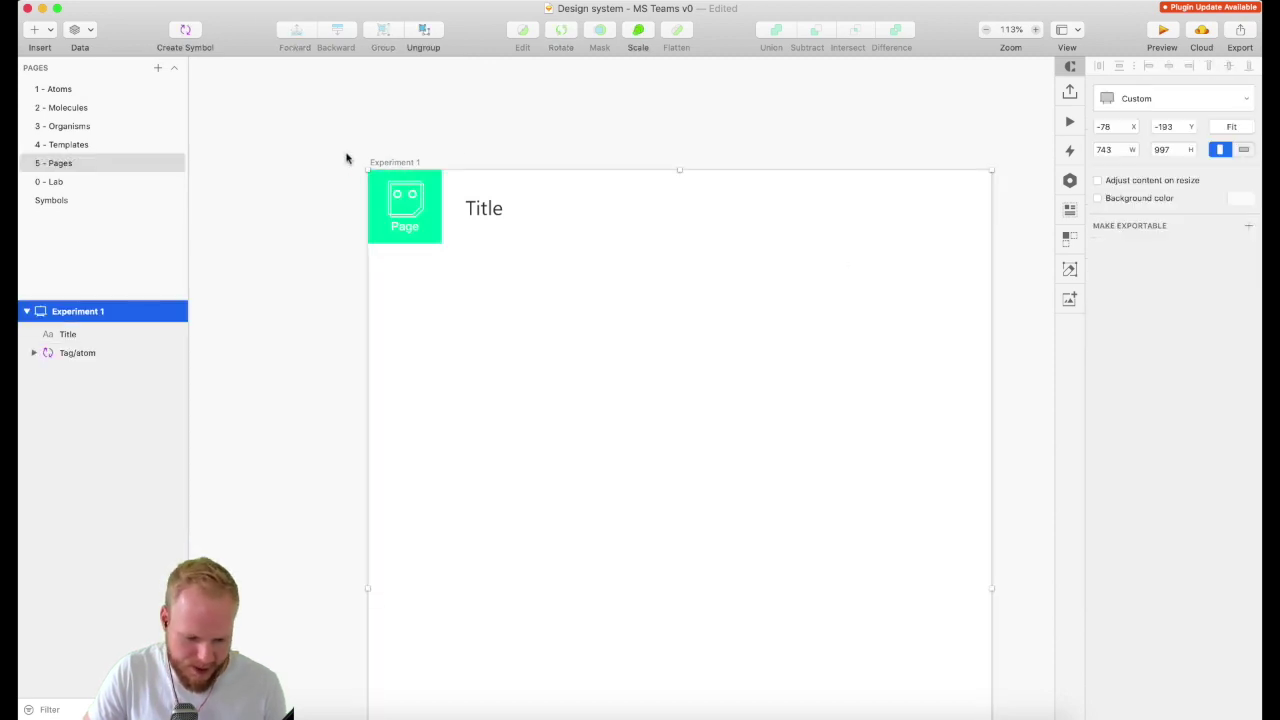
pyautogui.click(51, 144)
pyautogui.scroll(-3, 729, 245)
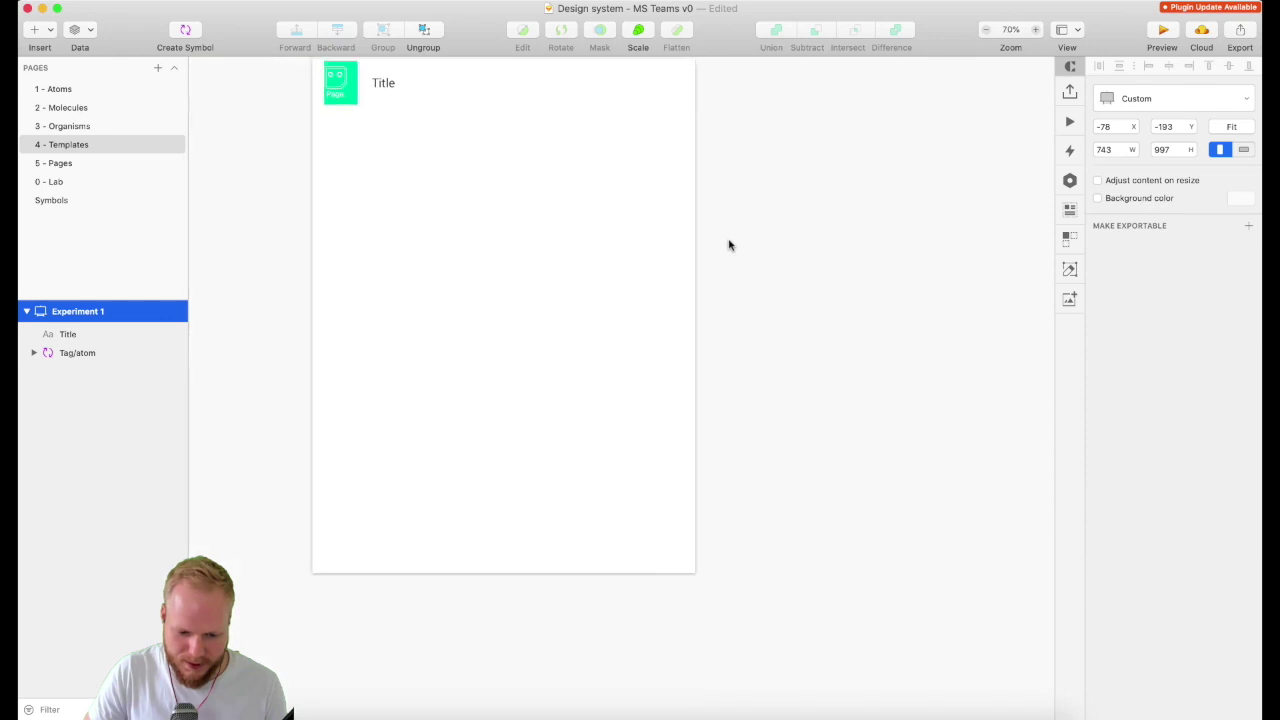
pyautogui.scroll(5, 408, 91)
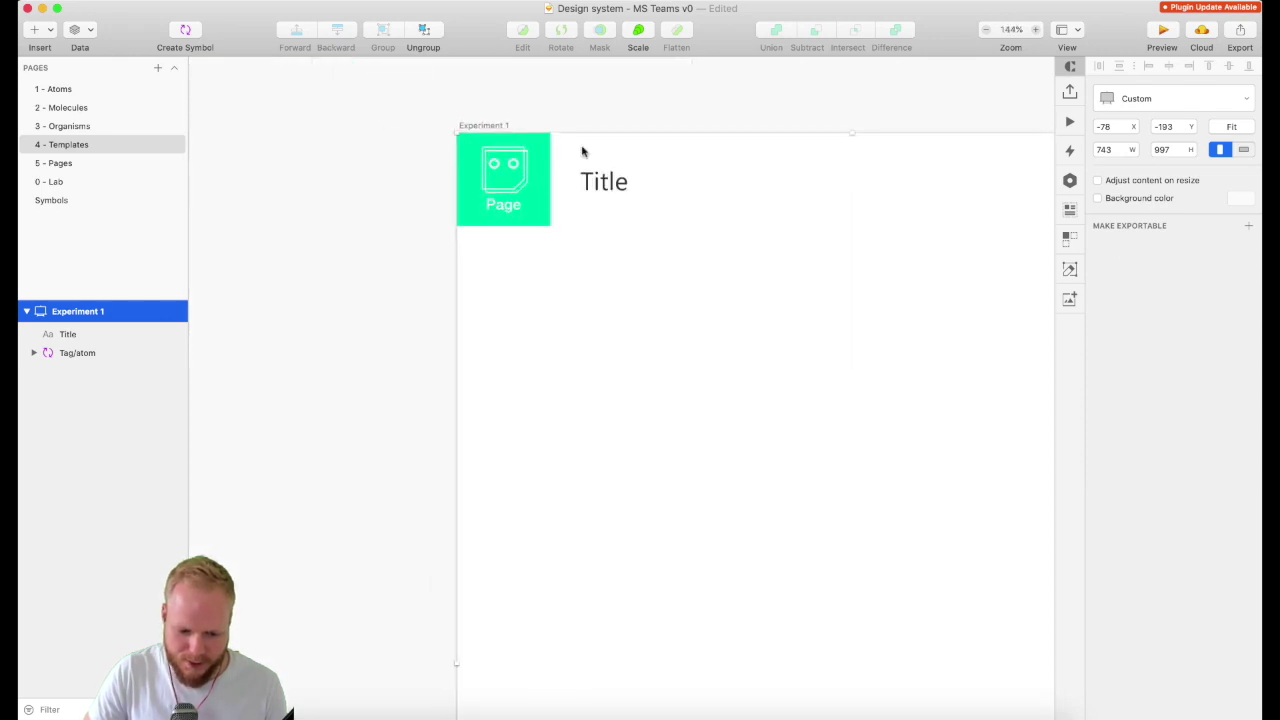
pyautogui.click(548, 191)
pyautogui.click(1150, 292)
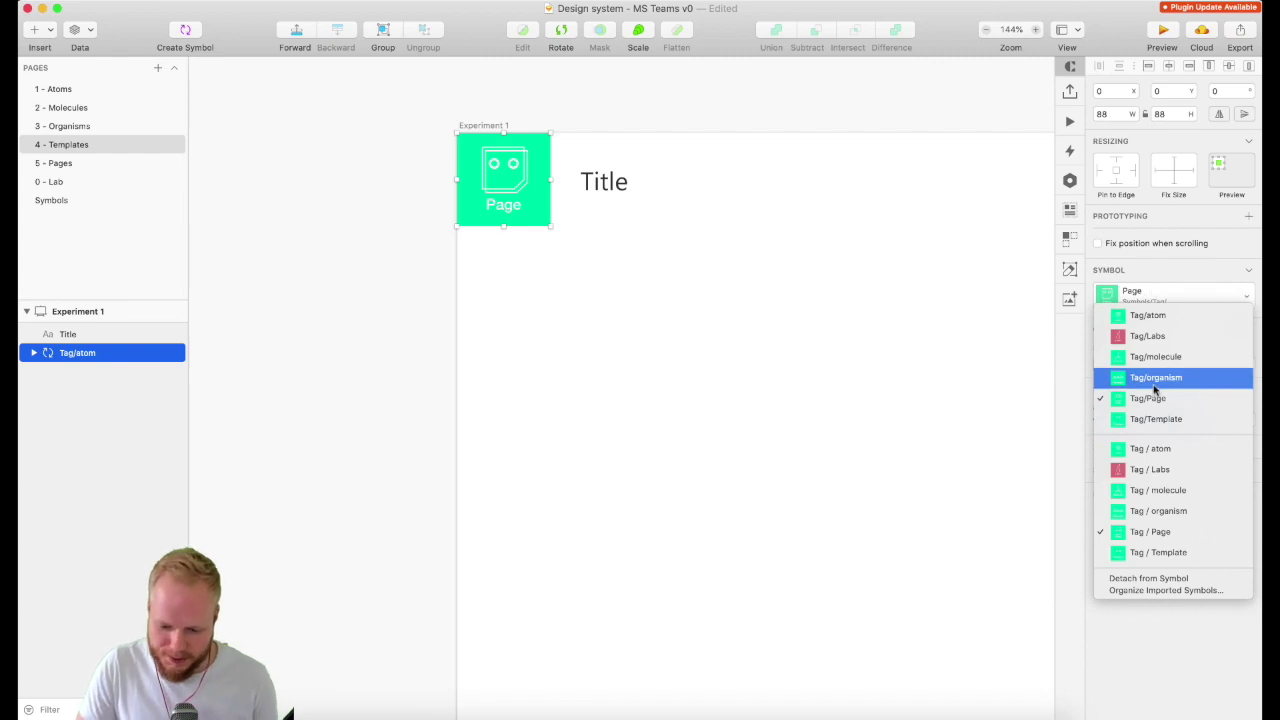
pyautogui.click(1150, 419)
pyautogui.click(100, 80)
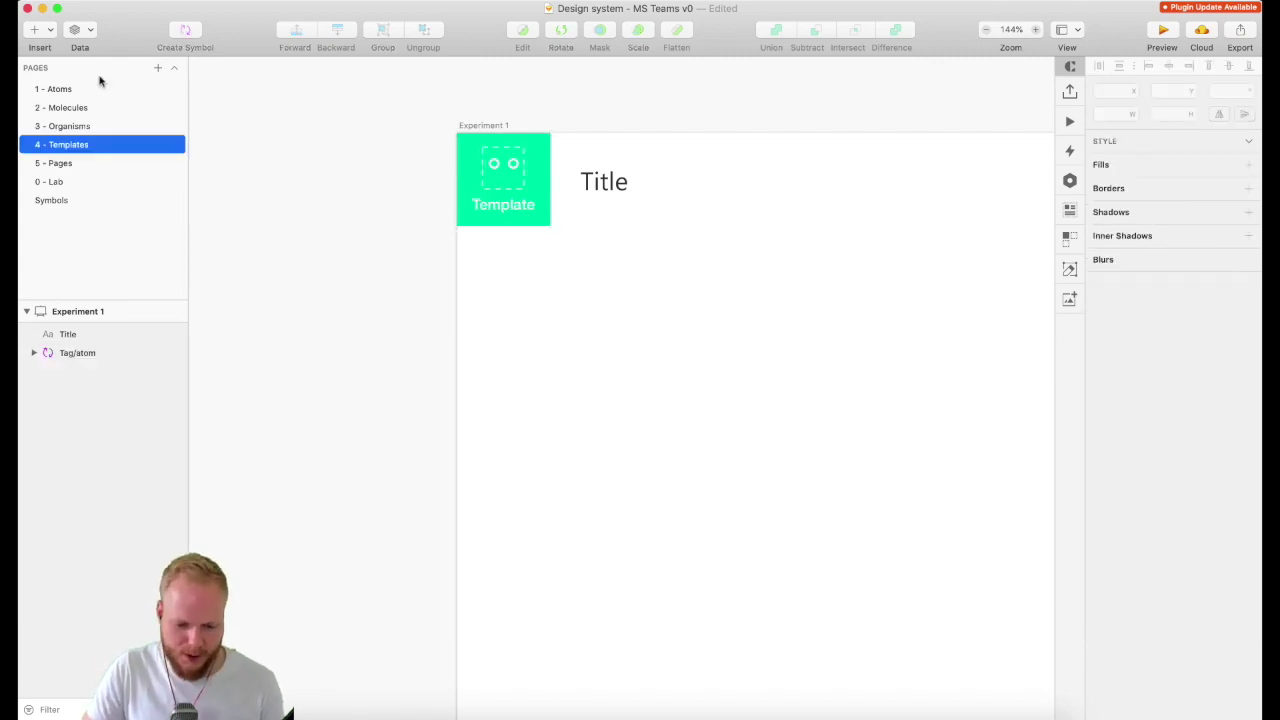
# Select the tag on the 3 - Organisms artboard, then view the 2 - Molecules page
pyautogui.click(80, 127)
pyautogui.scroll(3, 329, 209)
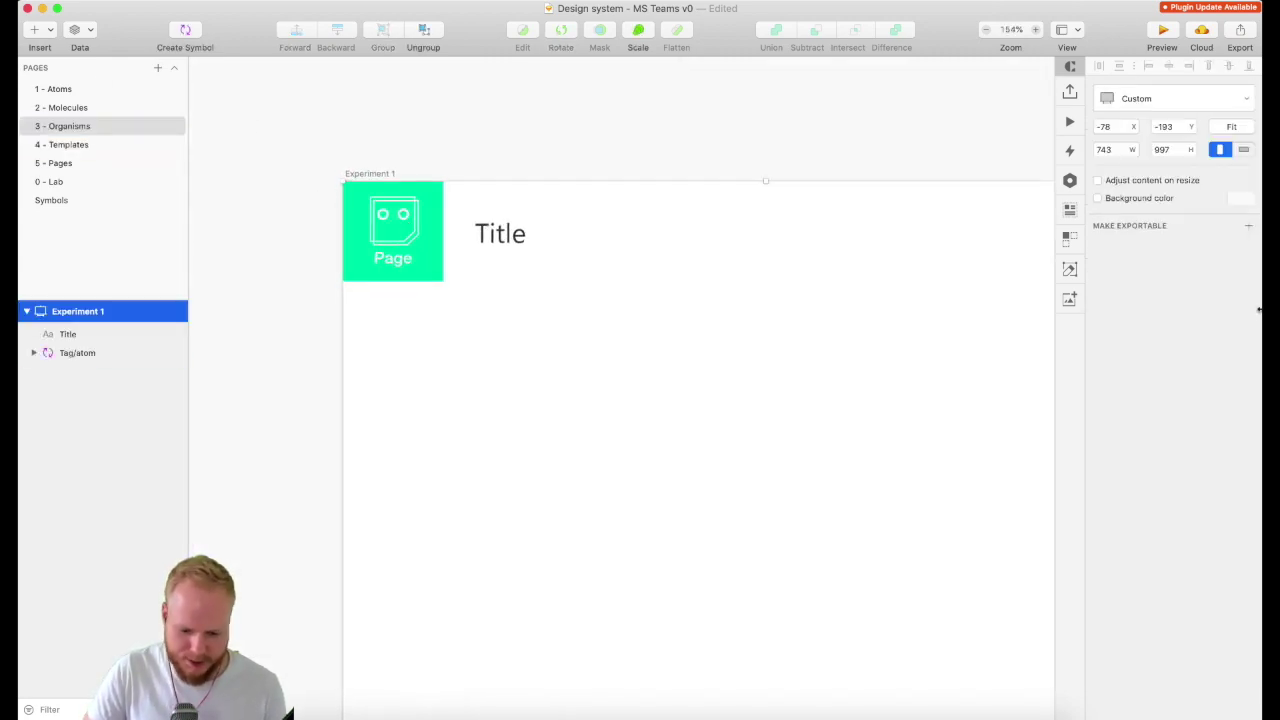
pyautogui.click(420, 262)
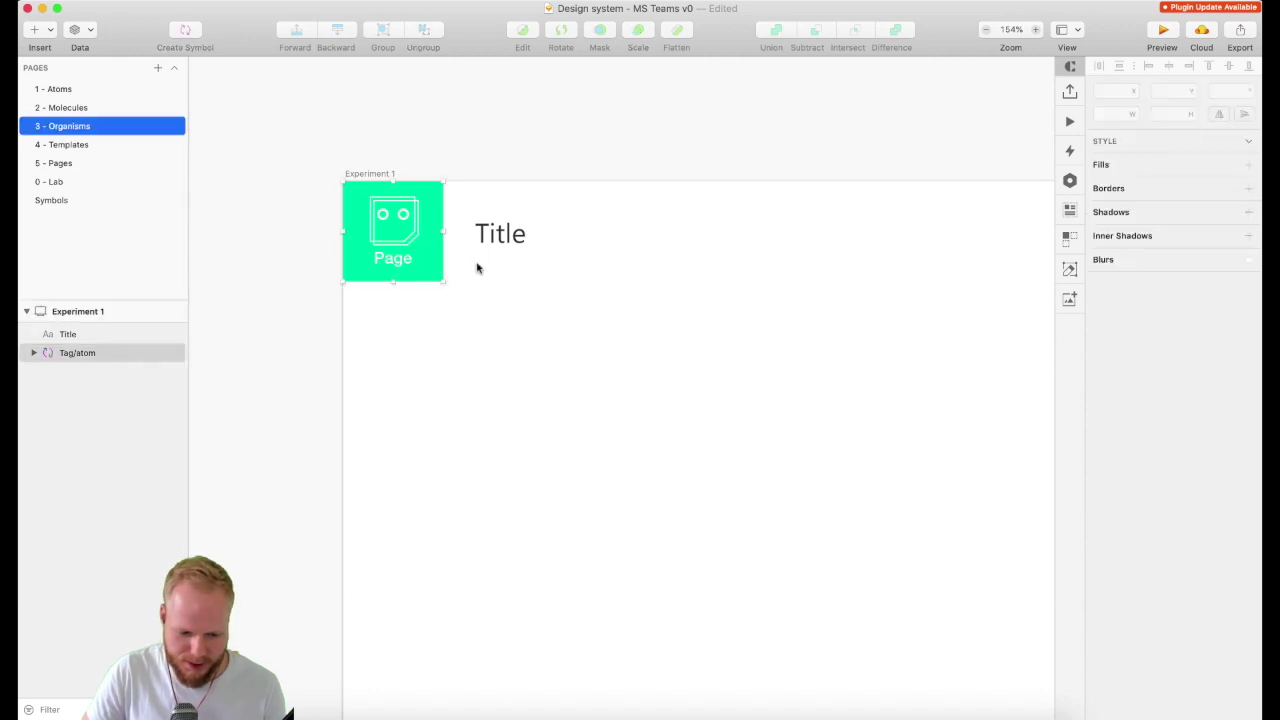
pyautogui.click(61, 107)
pyautogui.scroll(2, 254, 170)
pyautogui.scroll(5, 251, 181)
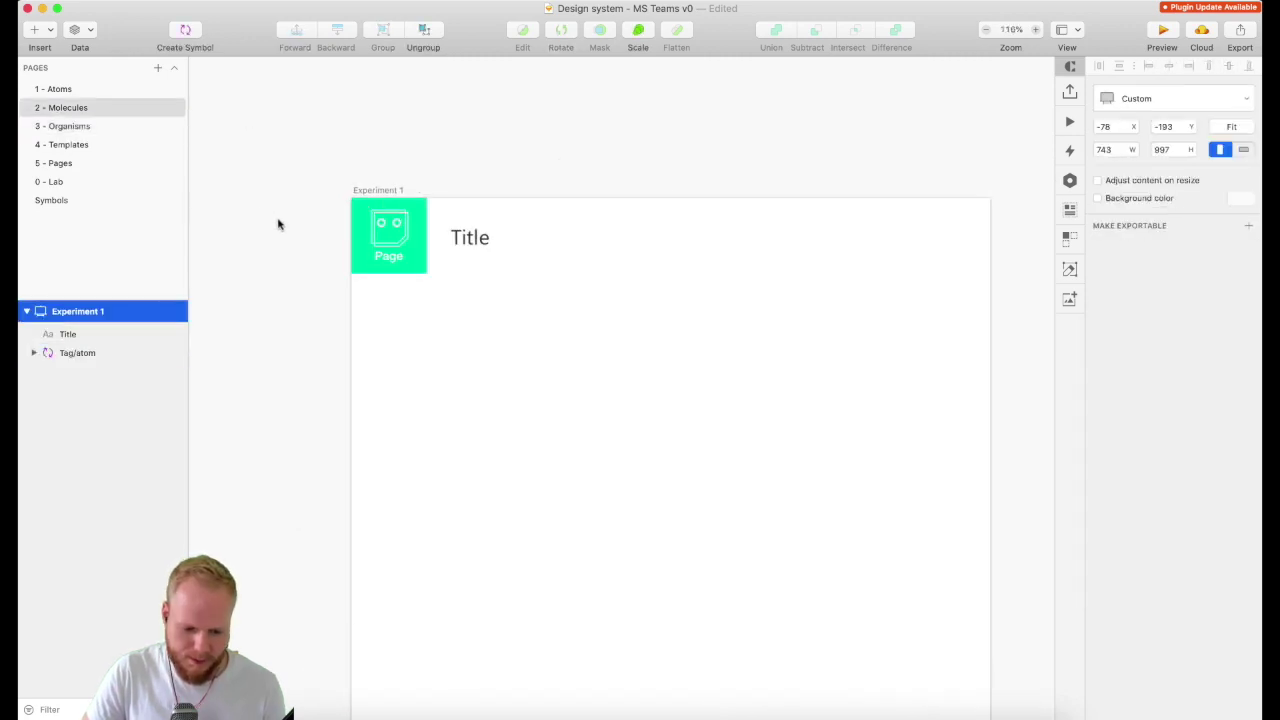
pyautogui.press('Escape')
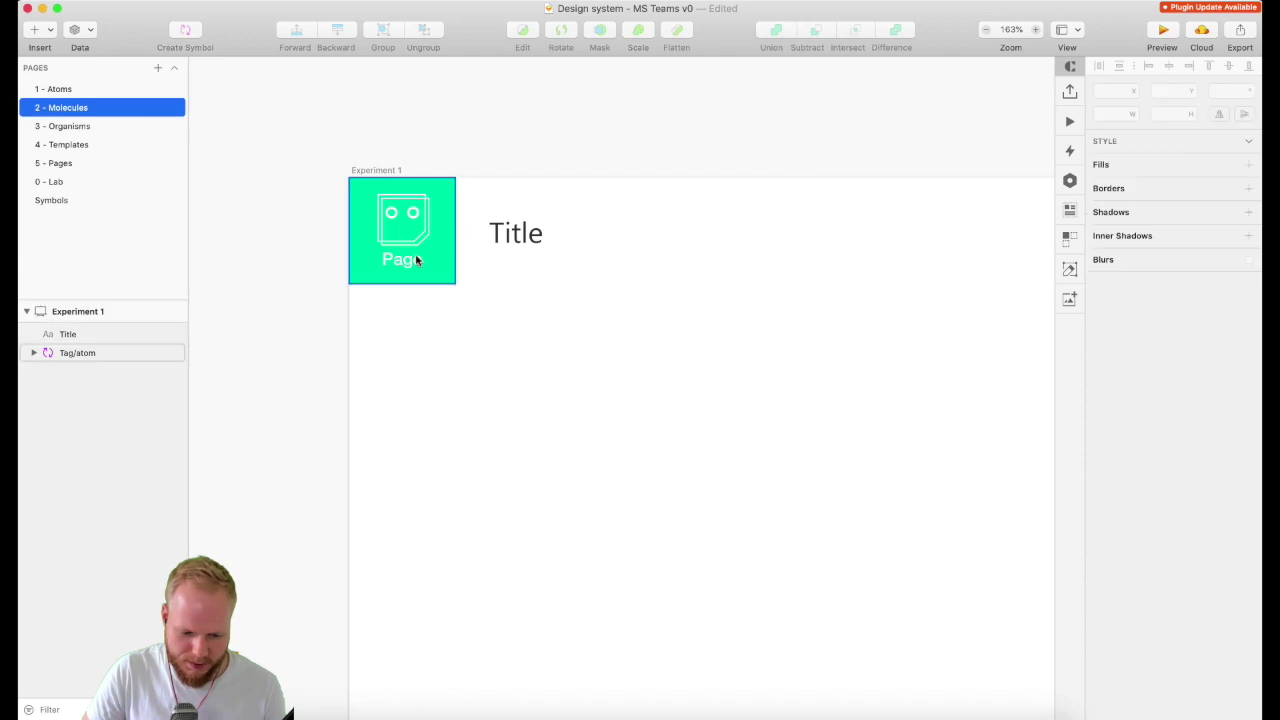
# Review pages 1 - Atoms through 5 - Pages in turn, ending on 0 - Lab
pyautogui.press('pageup')
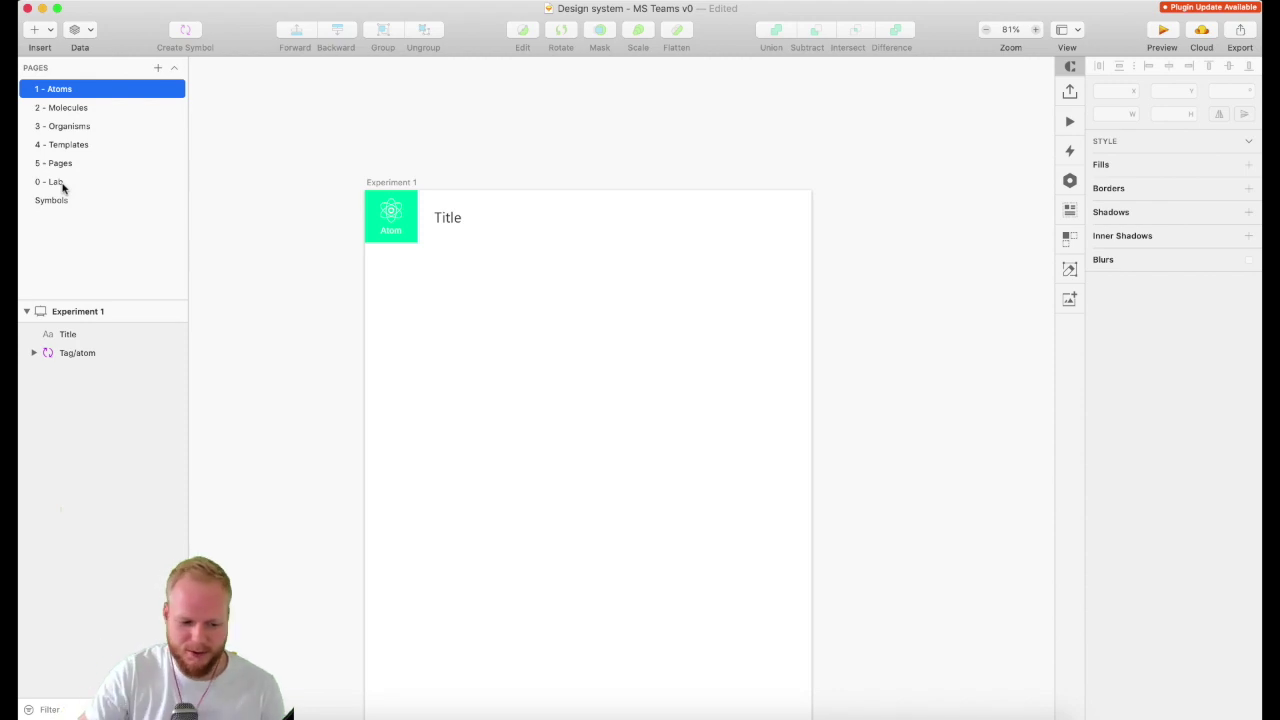
pyautogui.click(97, 107)
pyautogui.click(78, 127)
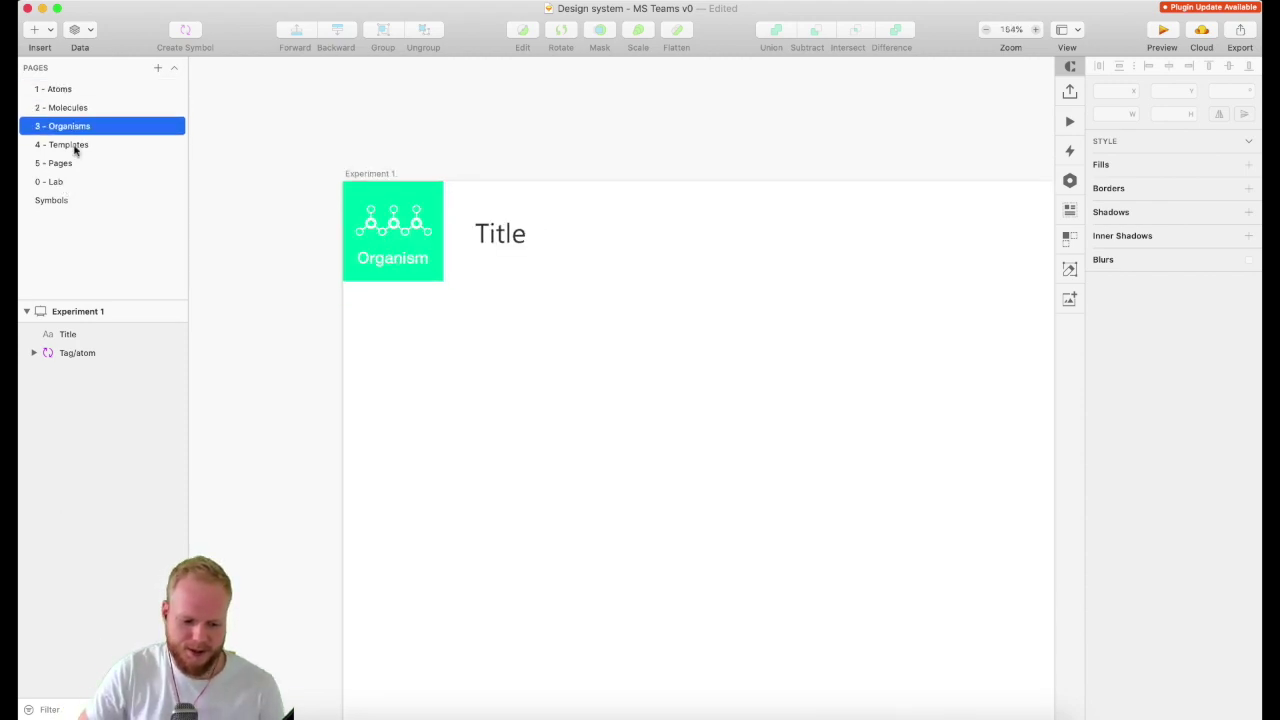
pyautogui.click(72, 145)
pyautogui.click(64, 163)
pyautogui.click(62, 182)
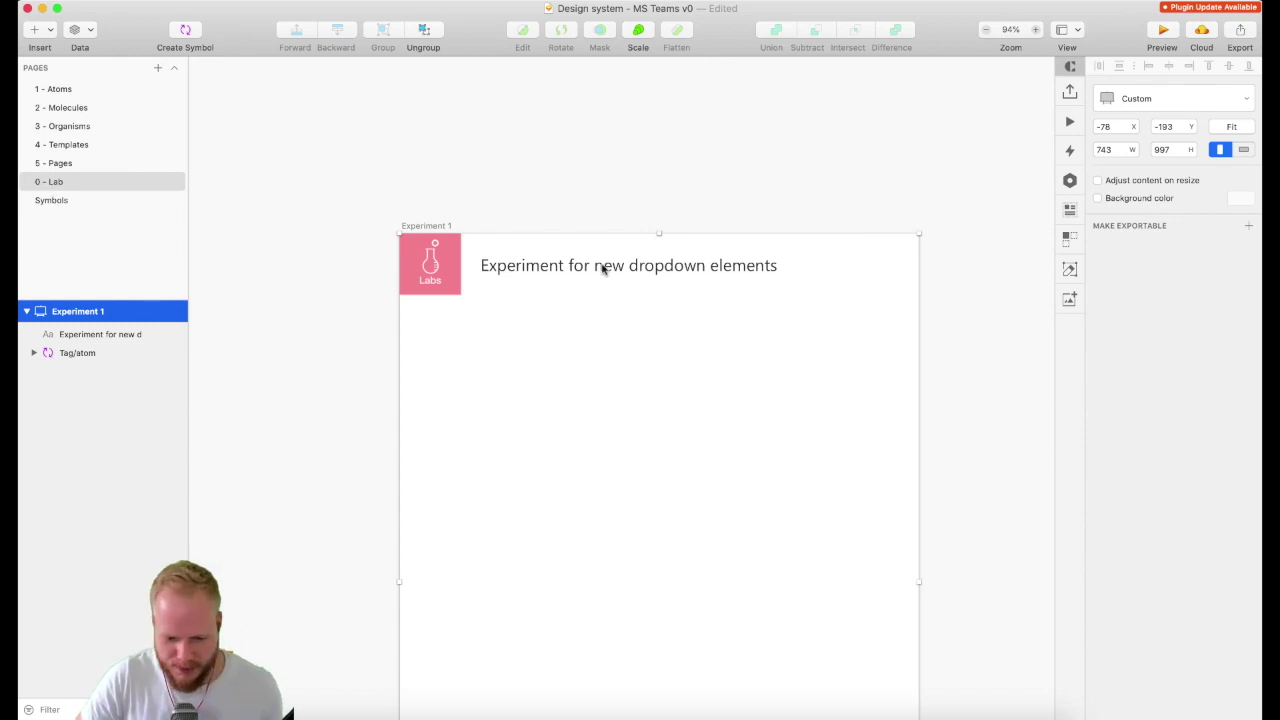
# Retitle the Lab artboard heading to 'MS Teams page'
pyautogui.doubleClick(666, 267)
pyautogui.write('MS Teams page')
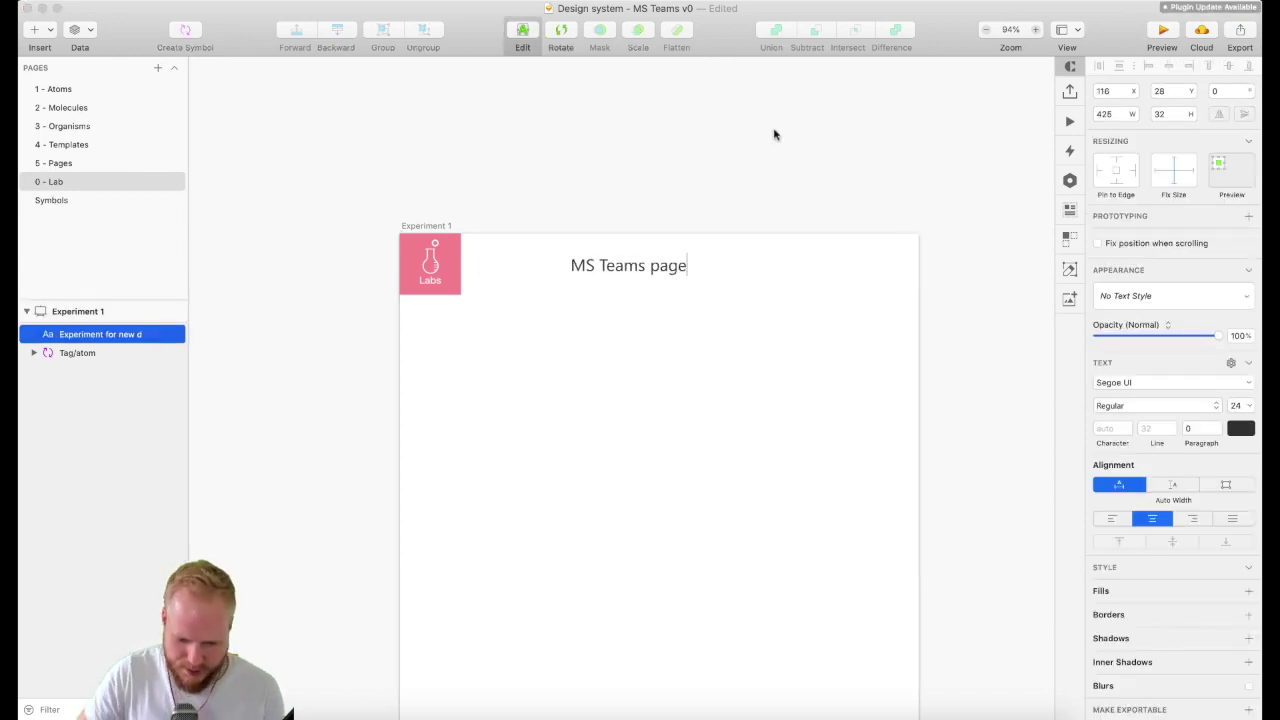
pyautogui.press('Escape')
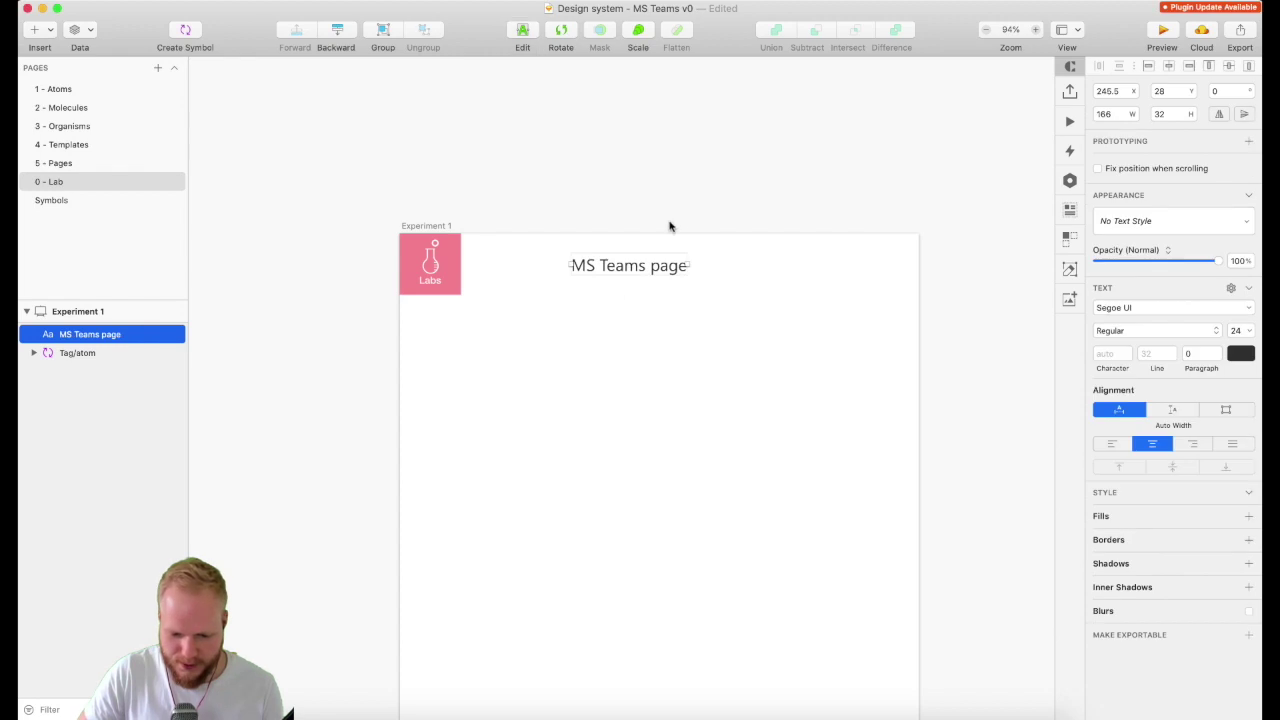
pyautogui.click(589, 286)
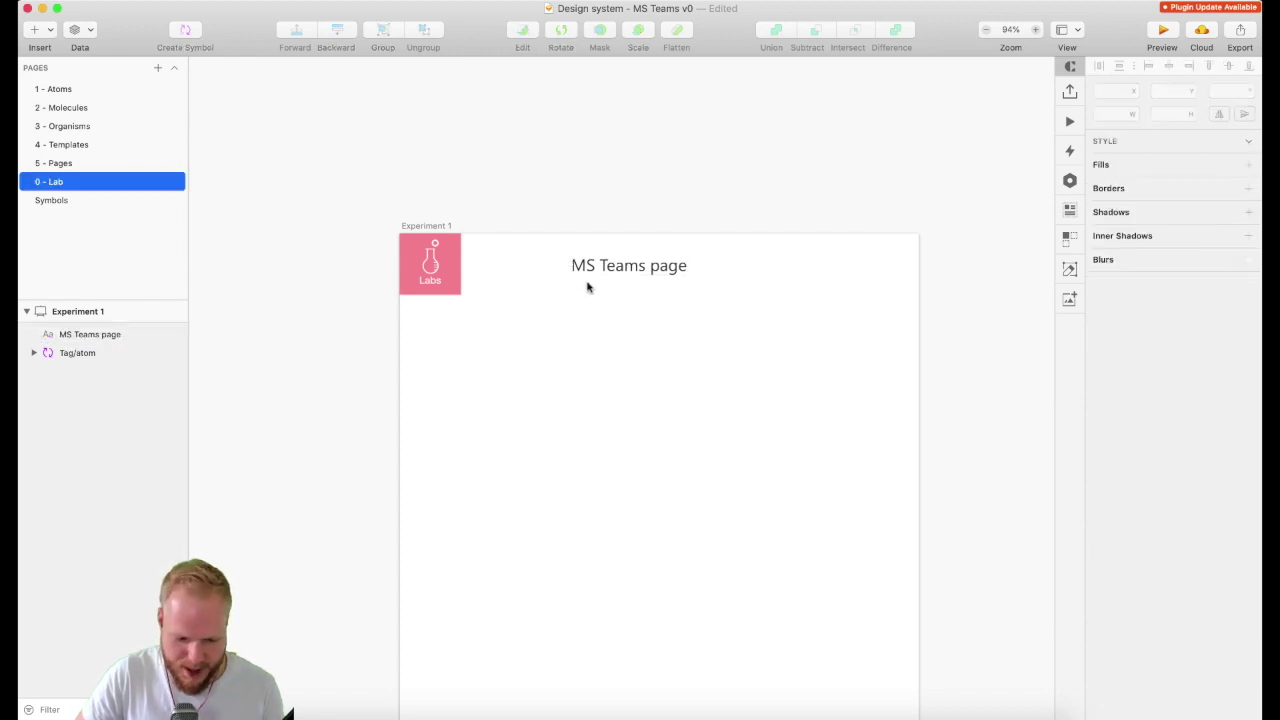
pyautogui.scroll(-3, 589, 286)
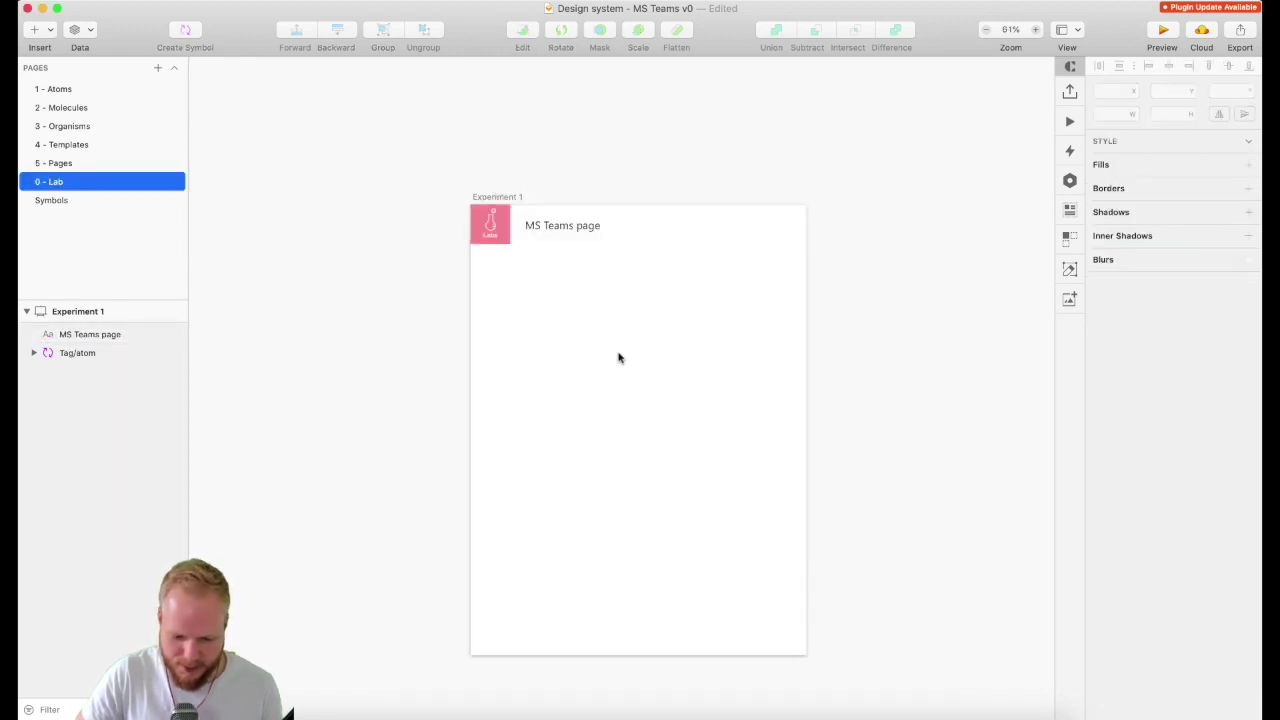
# Widen the Experiment 1 artboard by dragging its bottom-right corner
pyautogui.click(513, 196)
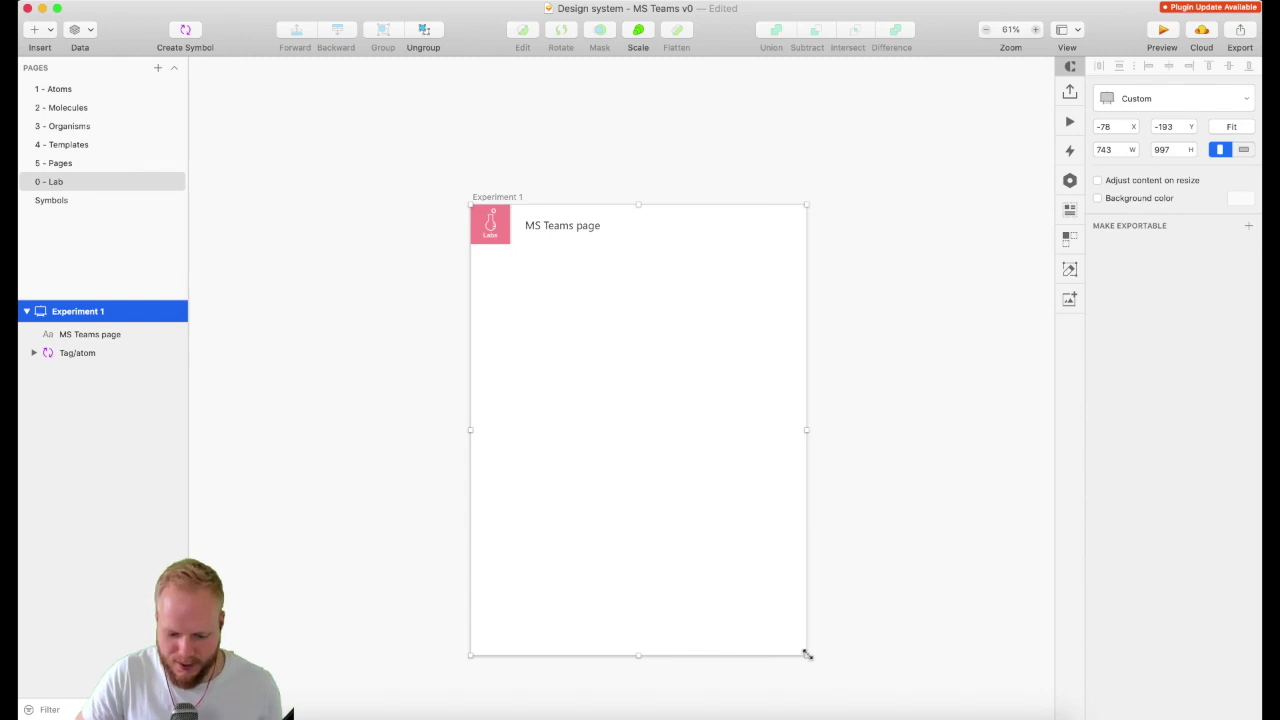
pyautogui.moveTo(807, 654); pyautogui.dragTo(1006, 634)
pyautogui.click(397, 289)
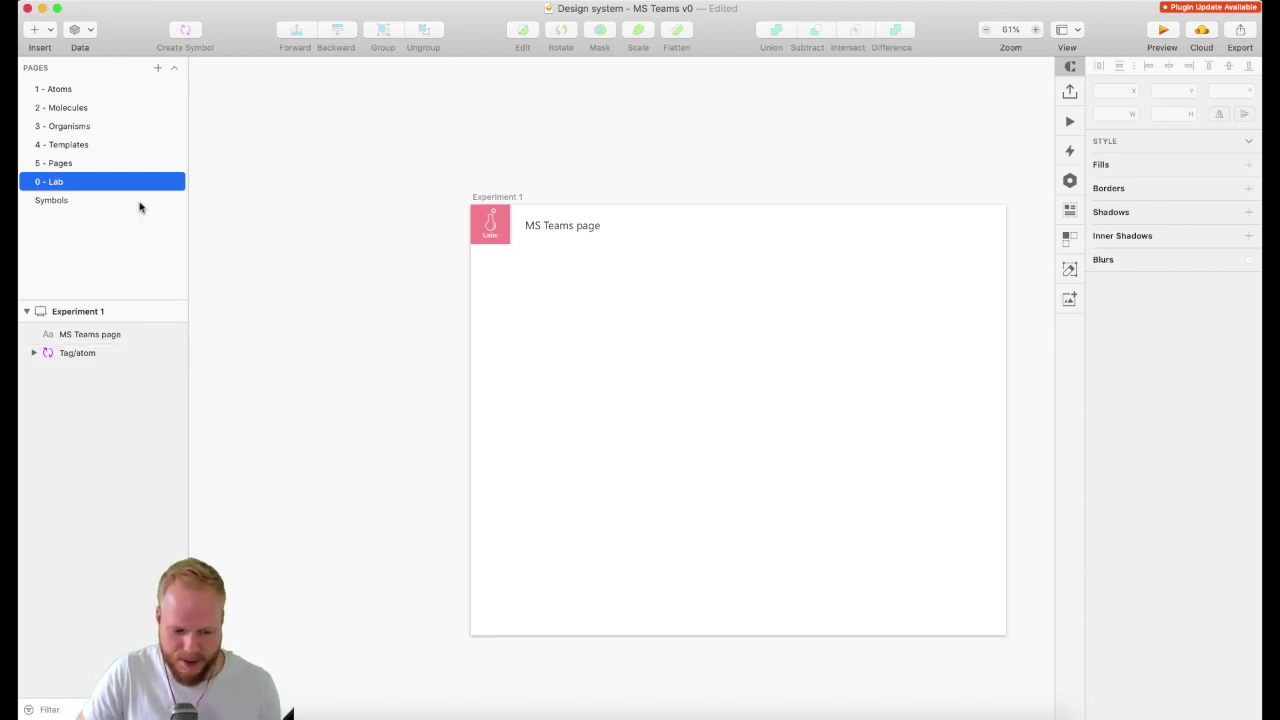
pyautogui.hotkey('ctrl', 'Up')
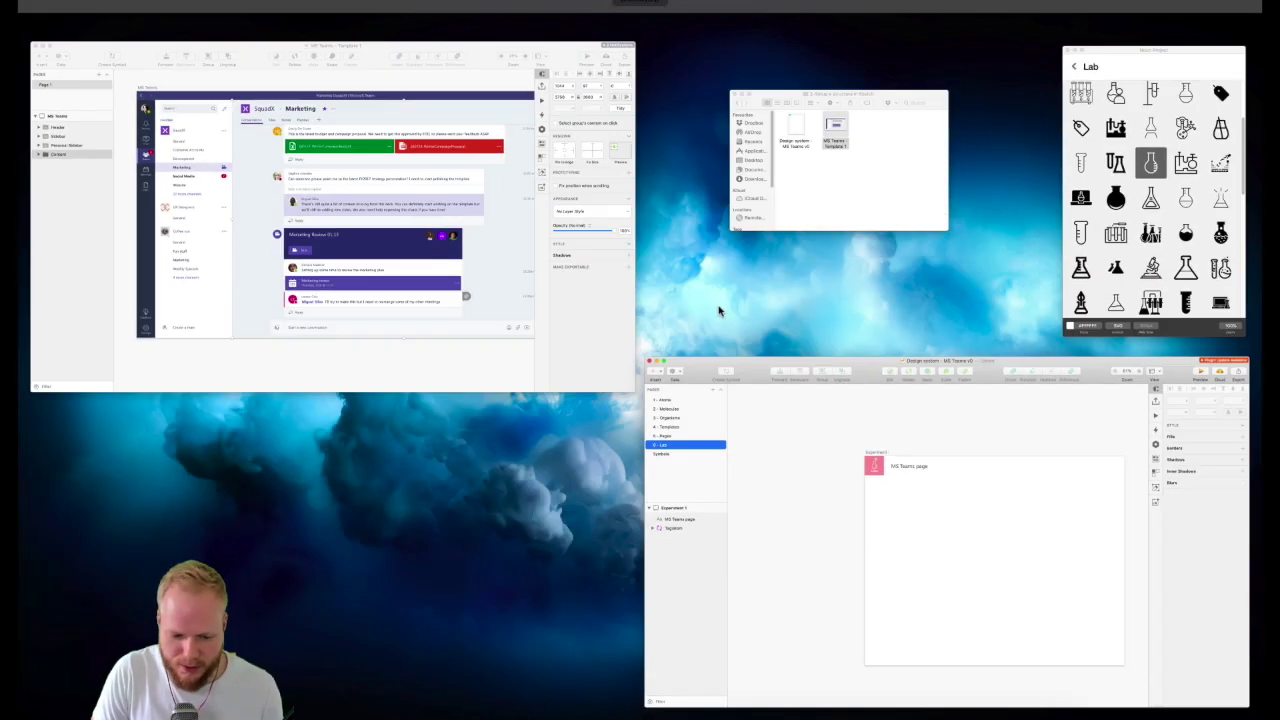
# Copy the Header through Content groups from MS Teams - Template 1 and paste them onto the Lab artboard
pyautogui.click(310, 173)
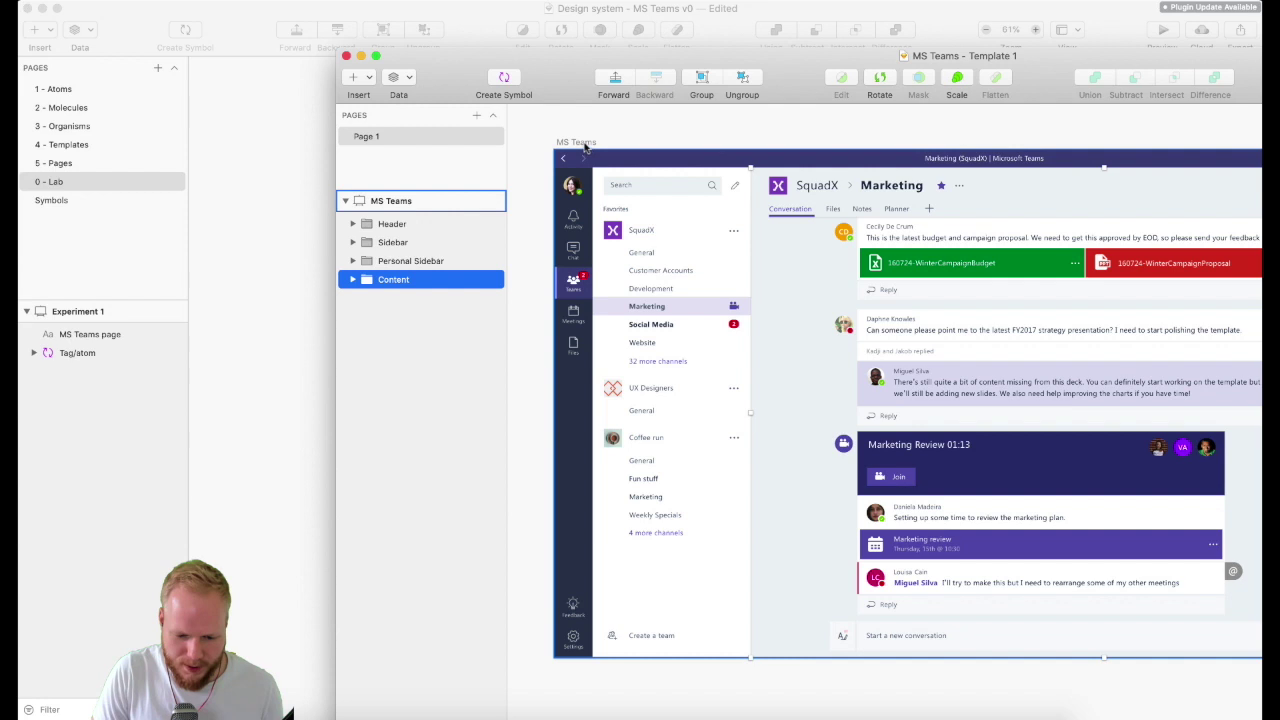
pyautogui.click(585, 145)
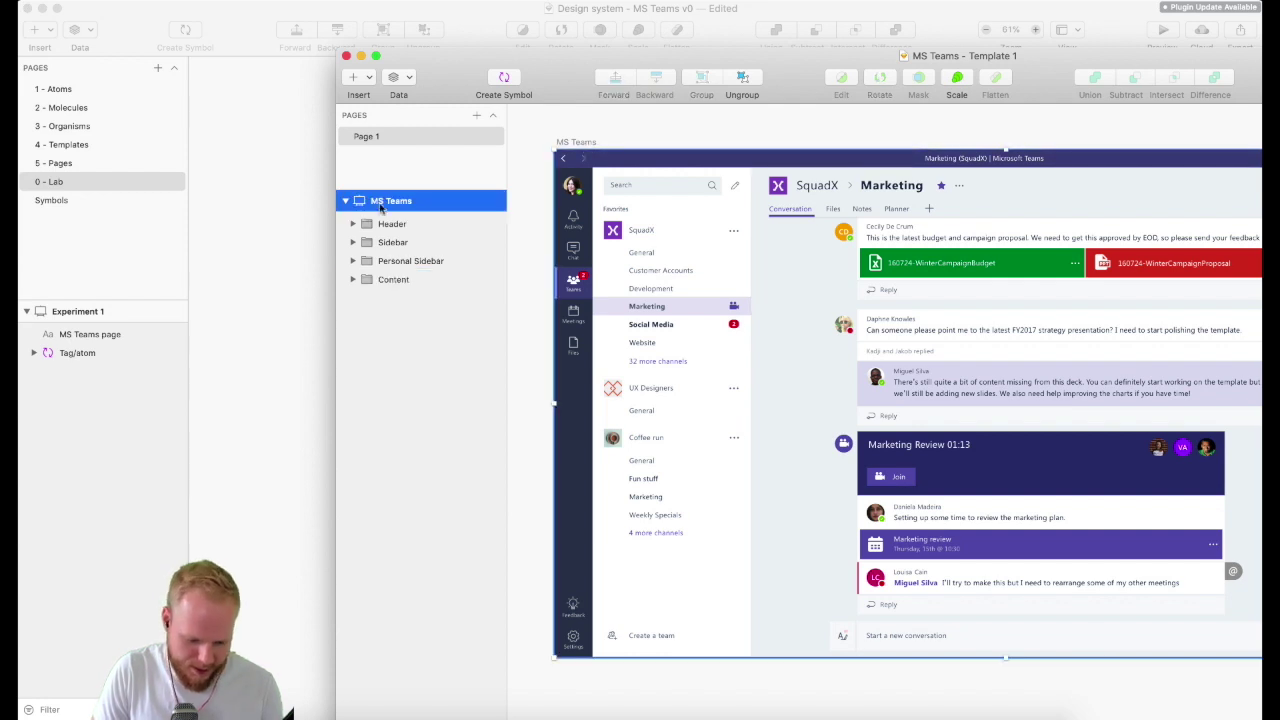
pyautogui.click(405, 226)
pyautogui.keyDown('shift'); pyautogui.click(405, 281); pyautogui.keyUp('shift')
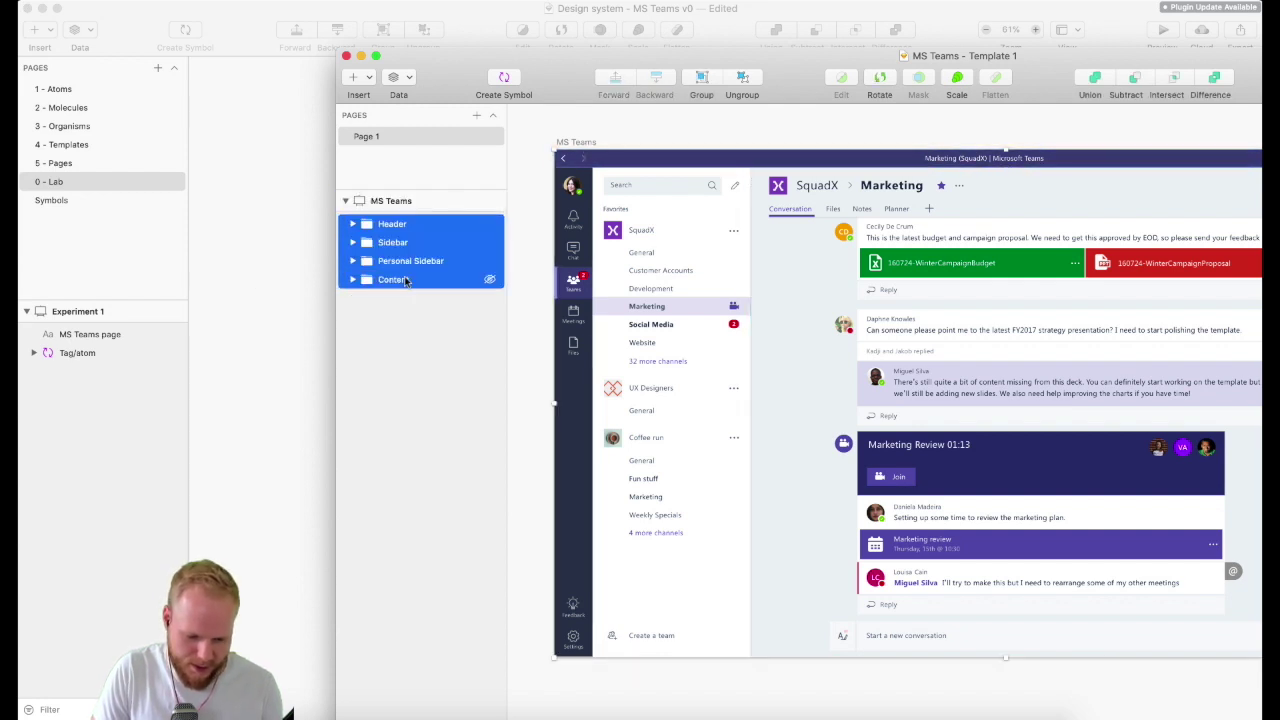
pyautogui.click(249, 331)
pyautogui.press('super+v')
pyautogui.click(451, 186)
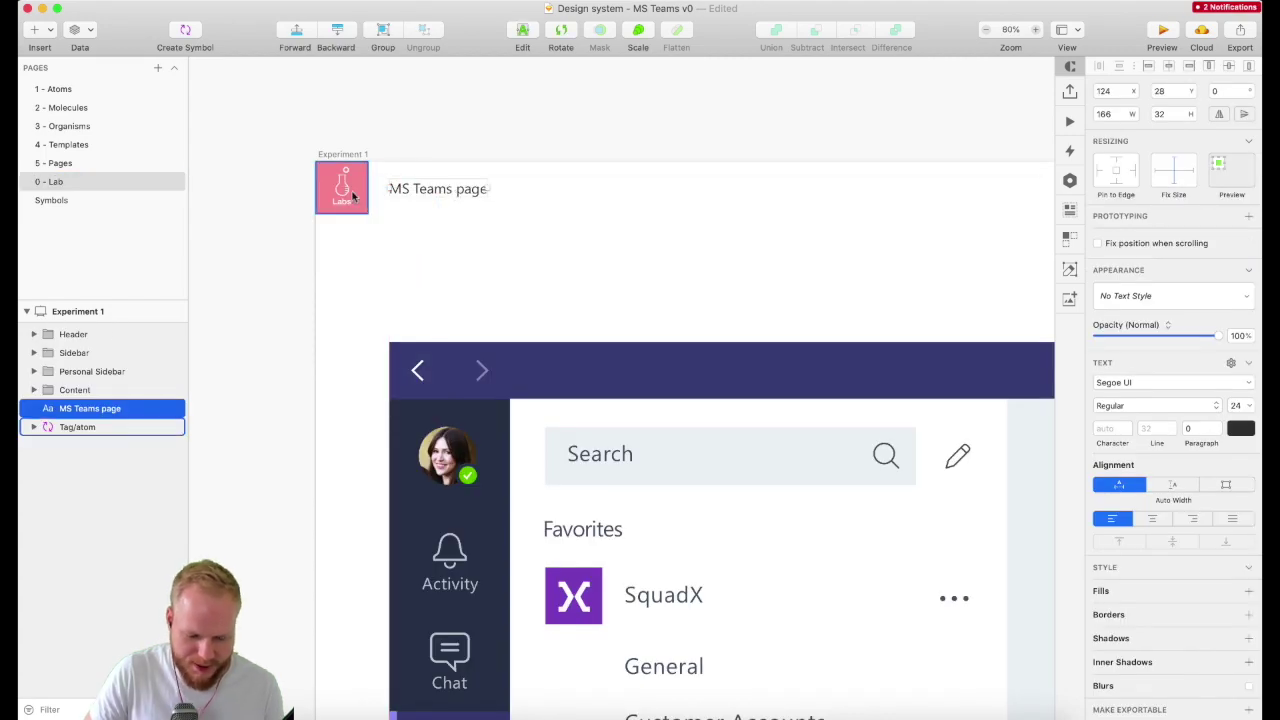
pyautogui.scroll(-10, 500, 249)
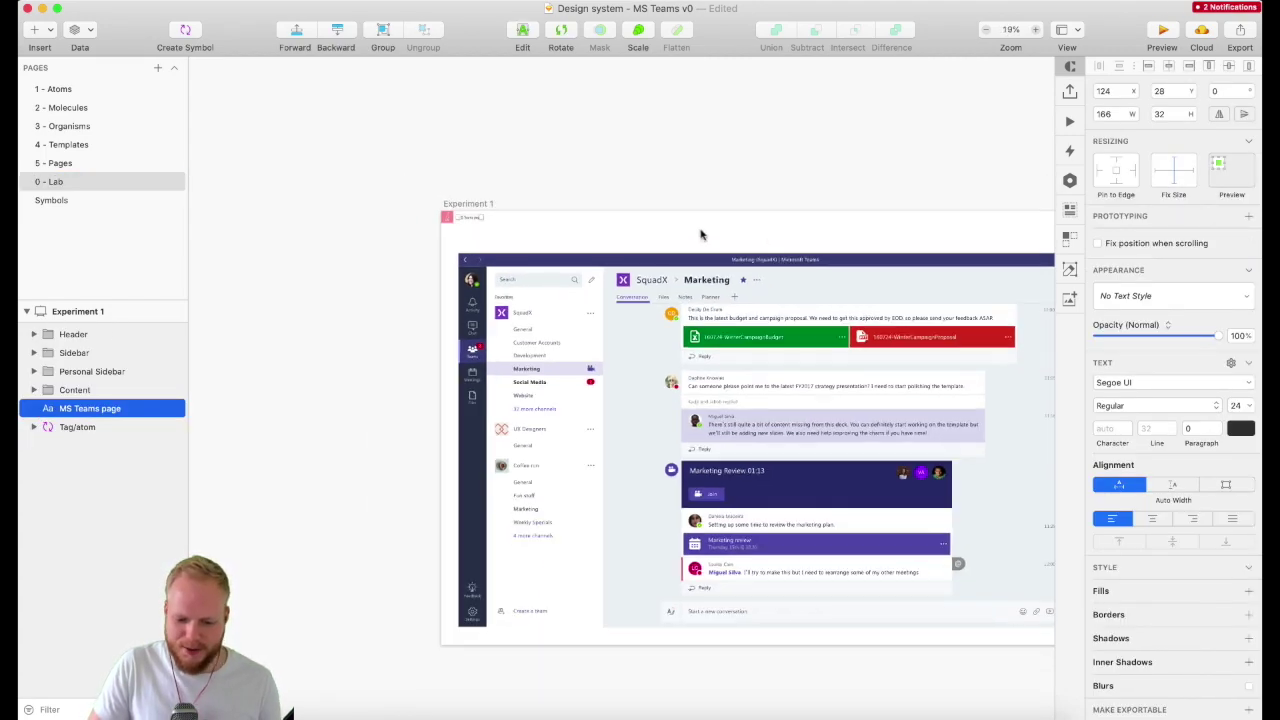
pyautogui.click(812, 183)
pyautogui.scroll(-1, 826, 183)
pyautogui.hscroll(3, 826, 183)
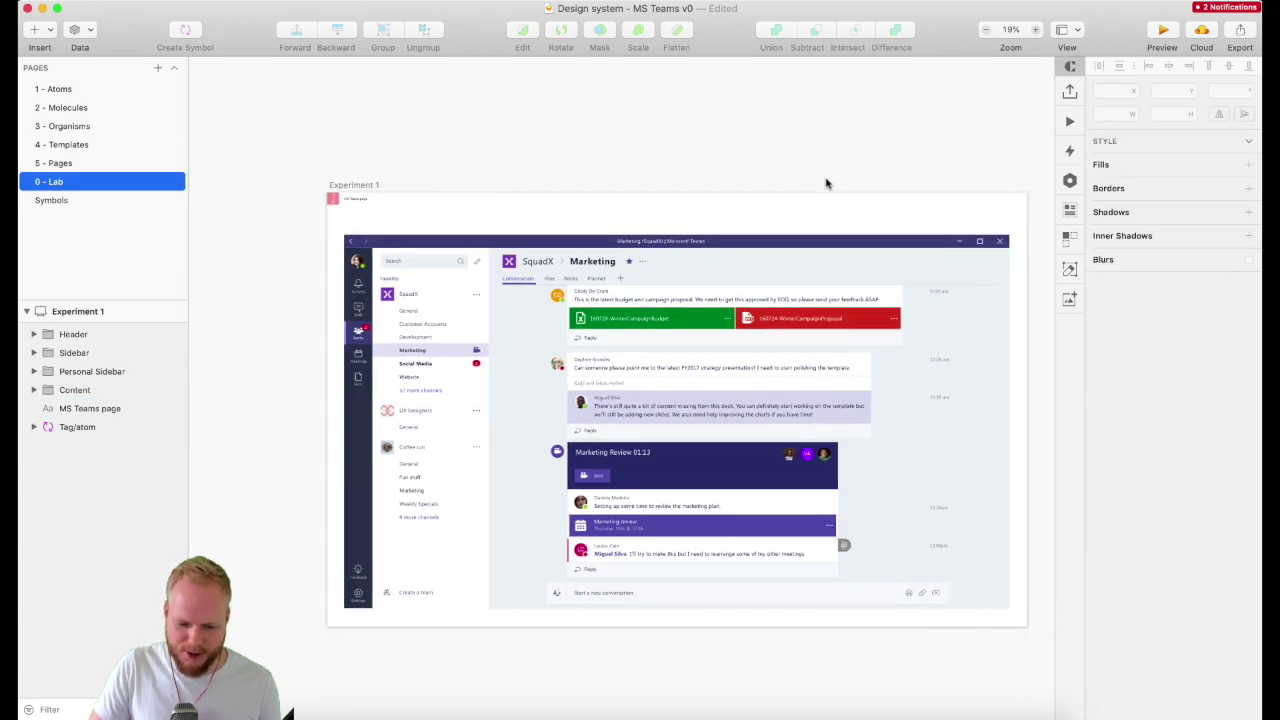
pyautogui.click(58, 89)
pyautogui.click(58, 107)
pyautogui.click(58, 126)
pyautogui.click(58, 144)
pyautogui.click(58, 163)
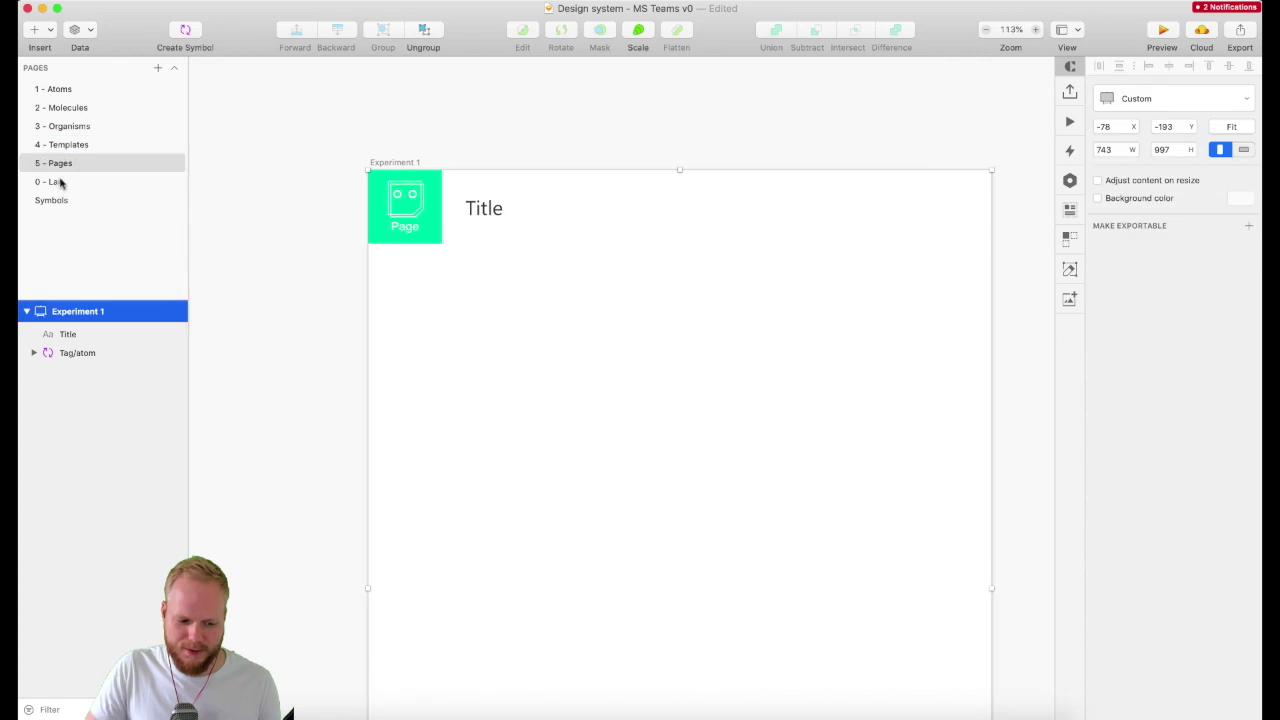
pyautogui.click(58, 182)
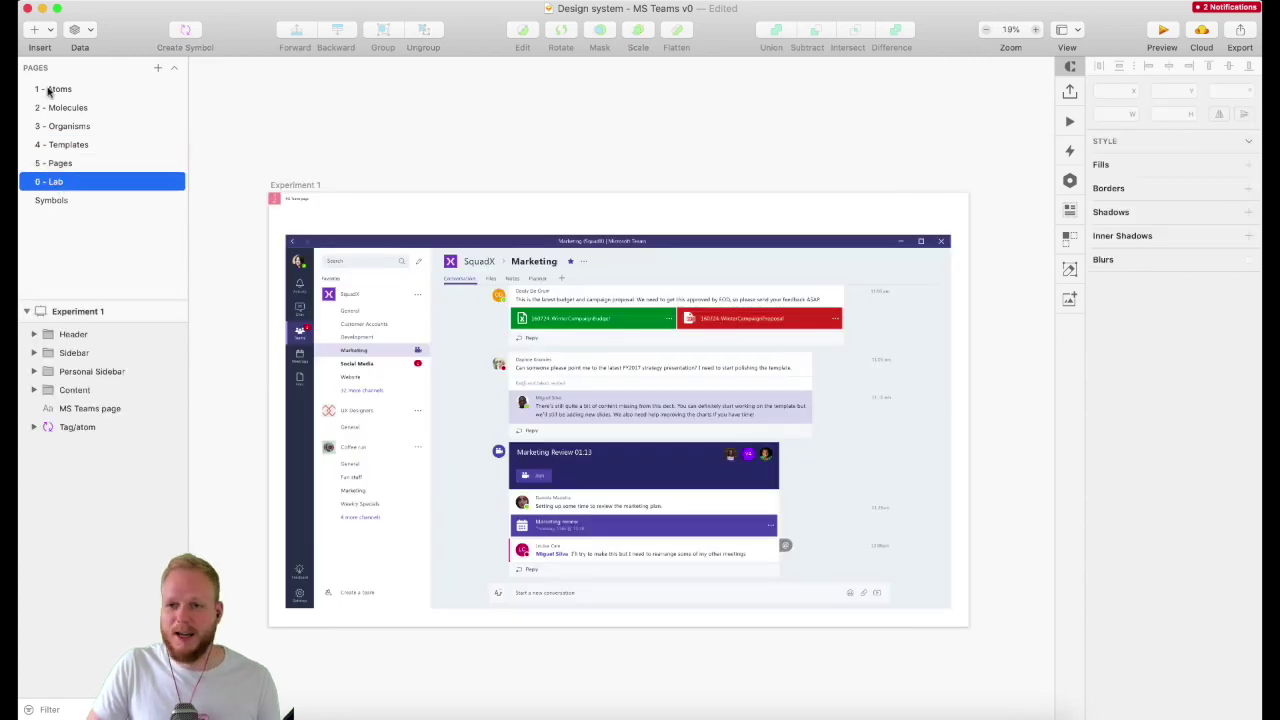